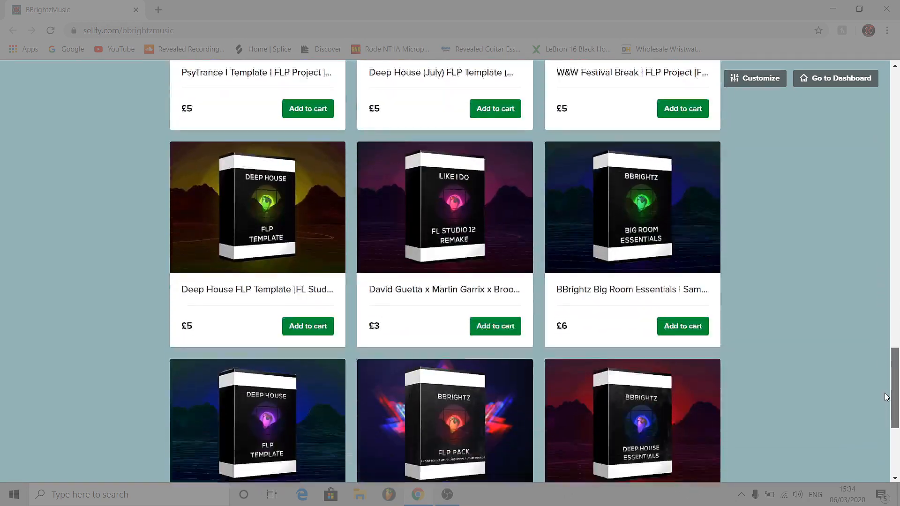
{"action": "left_click_drag", "start_coordinate": [886, 397], "coordinate": [899, 102]}
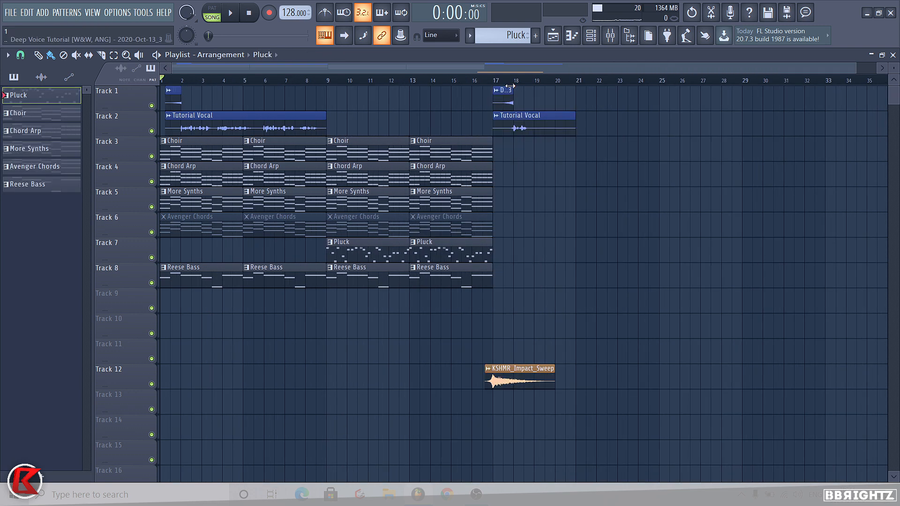
{"action": "scroll", "coordinate": [774, 213], "scroll_direction": "down", "scroll_amount": 3}
{"action": "scroll", "coordinate": [575, 193], "scroll_direction": "up", "scroll_amount": 3}
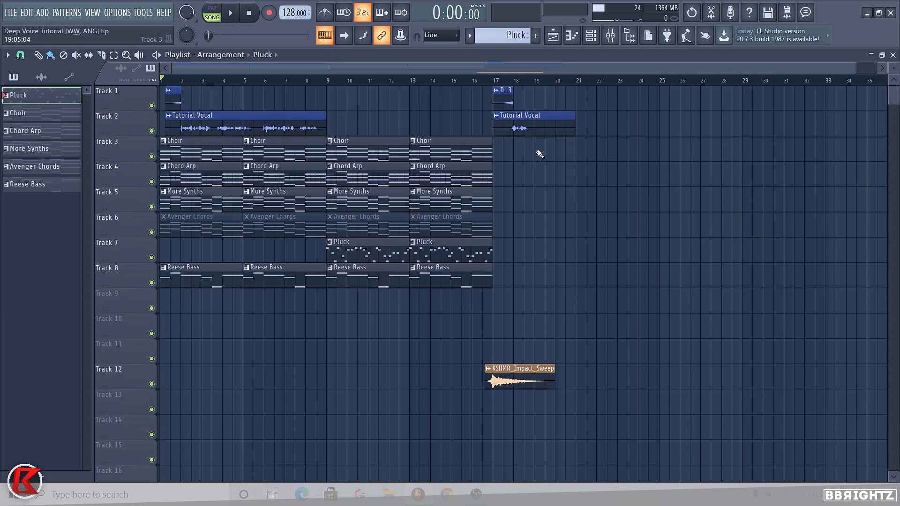
Step: Return the playhead from bar 17 to bar 1 and play the arrangement from the start
{"action": "left_click", "coordinate": [493, 79]}
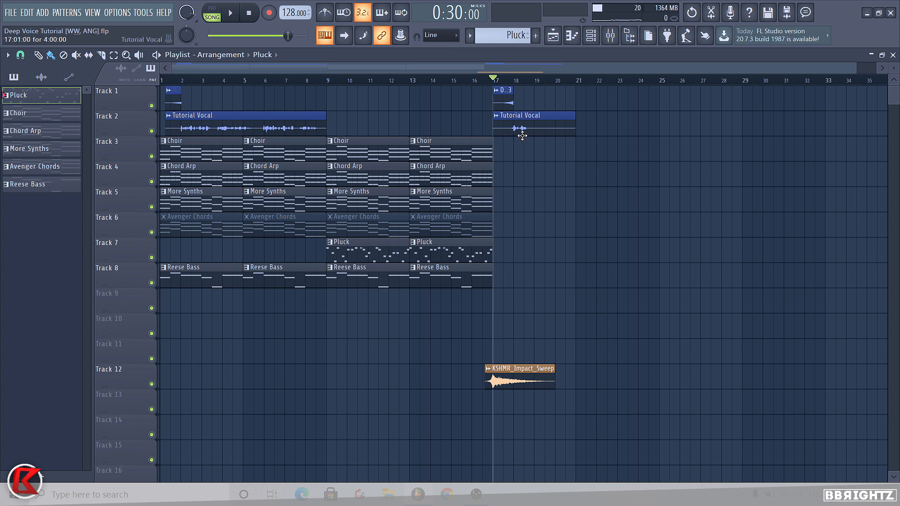
{"action": "left_click_drag", "start_coordinate": [171, 80], "coordinate": [160, 80]}
{"action": "scroll", "coordinate": [128, 151], "scroll_direction": "up", "scroll_amount": 3}
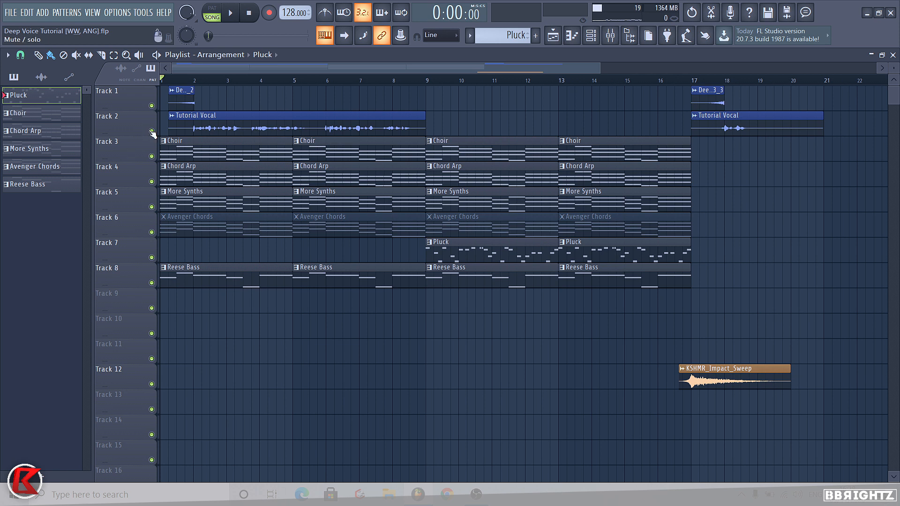
{"action": "key", "text": "space"}
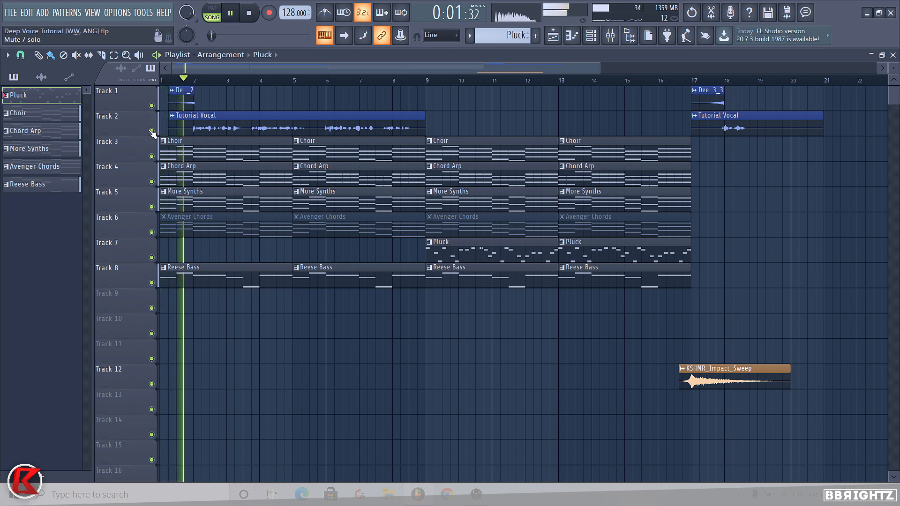
Step: Slightly lower the volume fader of the Tutorial Vocal track in the mixer
{"action": "left_click", "coordinate": [610, 35]}
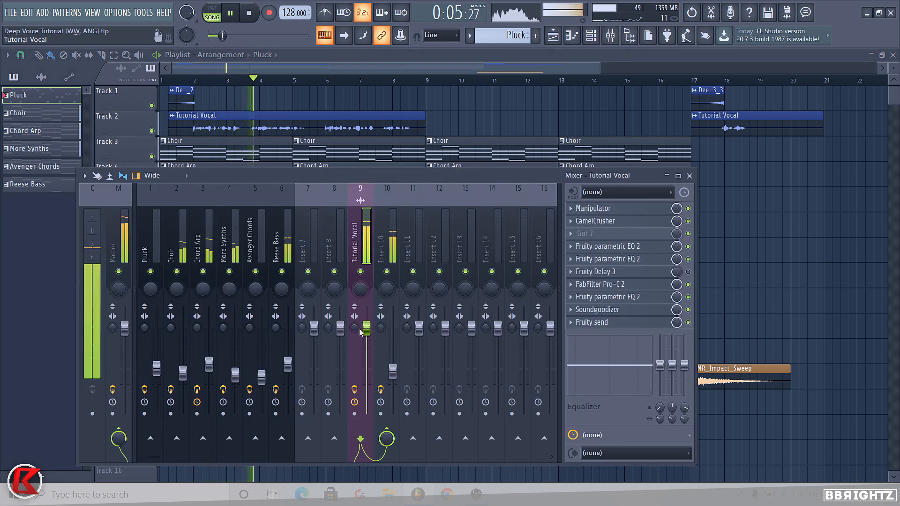
{"action": "left_click_drag", "start_coordinate": [367, 327], "coordinate": [367, 333]}
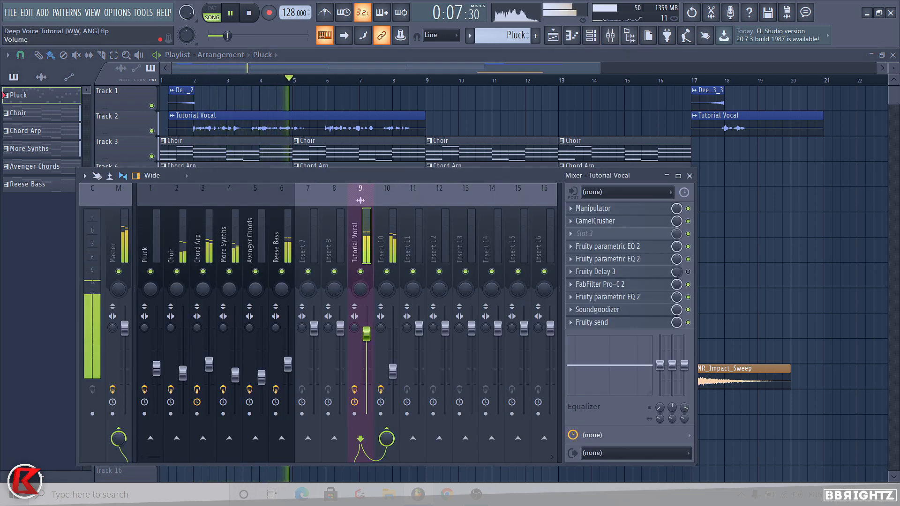
{"action": "left_click", "coordinate": [375, 332]}
{"action": "left_click", "coordinate": [369, 253]}
Step: Lower band 5 to -3.6 dB in the Tutorial Vocal track's slot 8 Fruity parametric EQ 2, then close the EQ and mixer
{"action": "left_click", "coordinate": [606, 297]}
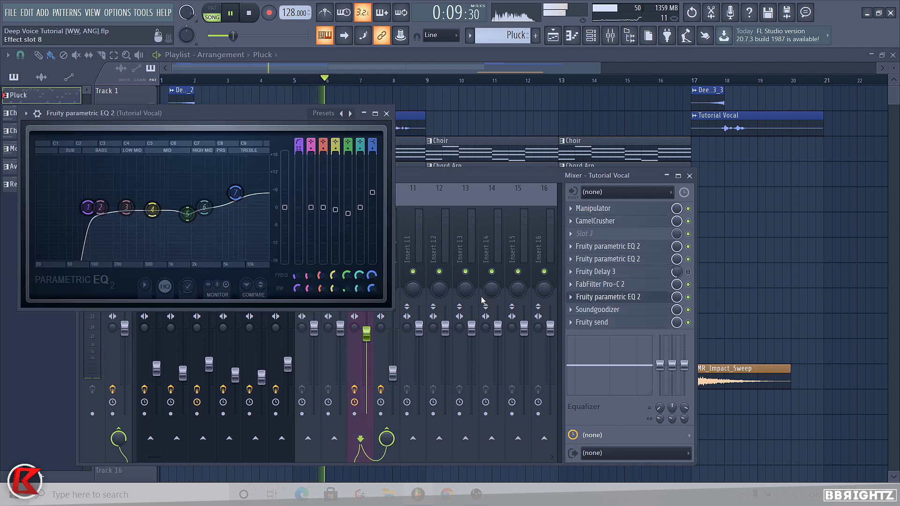
{"action": "left_click_drag", "start_coordinate": [187, 215], "coordinate": [187, 218]}
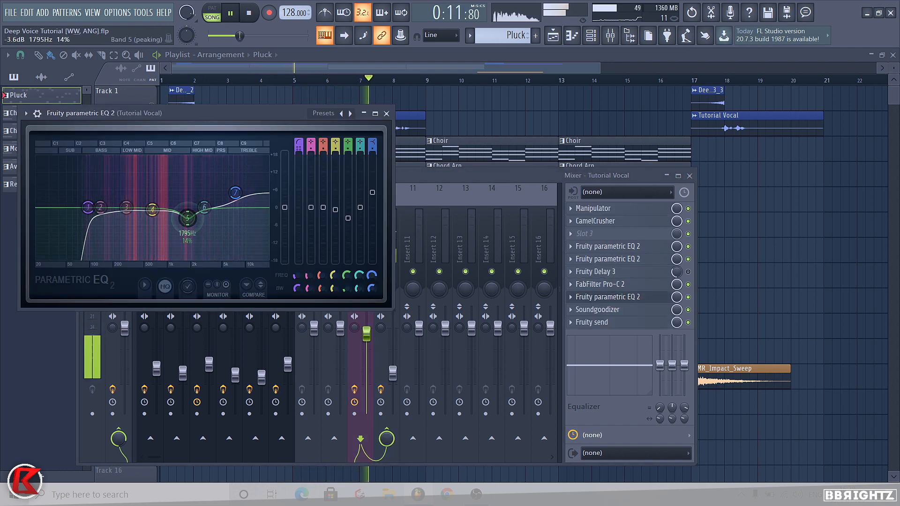
{"action": "left_click", "coordinate": [387, 113]}
{"action": "key", "text": "F9"}
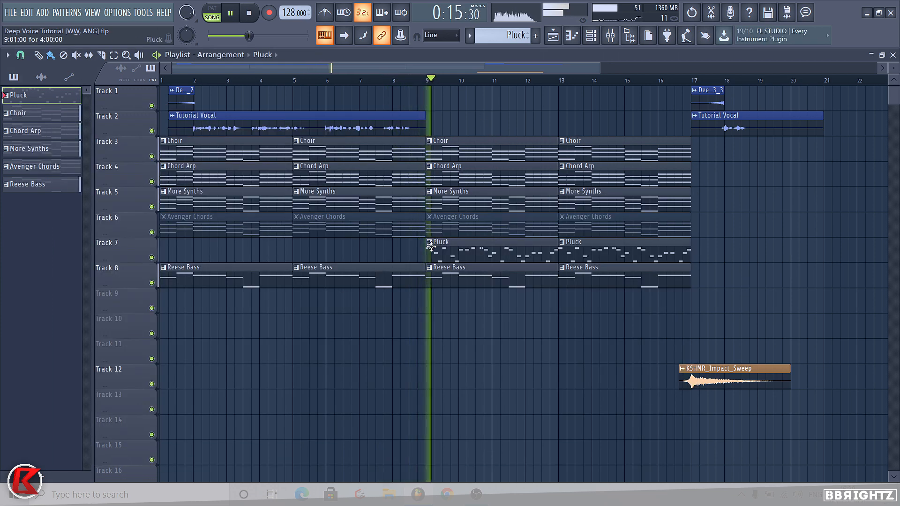
Step: Rearrange the playlist clips so the Reese Bass clips sit on Track 7 and the two Pluck clips on Track 8
{"action": "left_click_drag", "start_coordinate": [662, 254], "coordinate": [465, 301]}
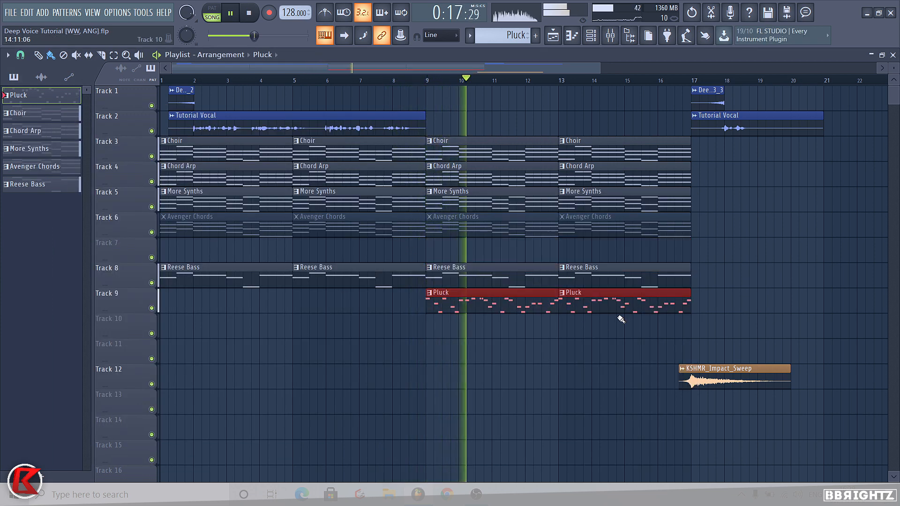
{"action": "left_click_drag", "start_coordinate": [685, 302], "coordinate": [33, 278]}
{"action": "key", "text": "shift+Up"}
{"action": "left_click", "coordinate": [401, 320], "text": "ctrl"}
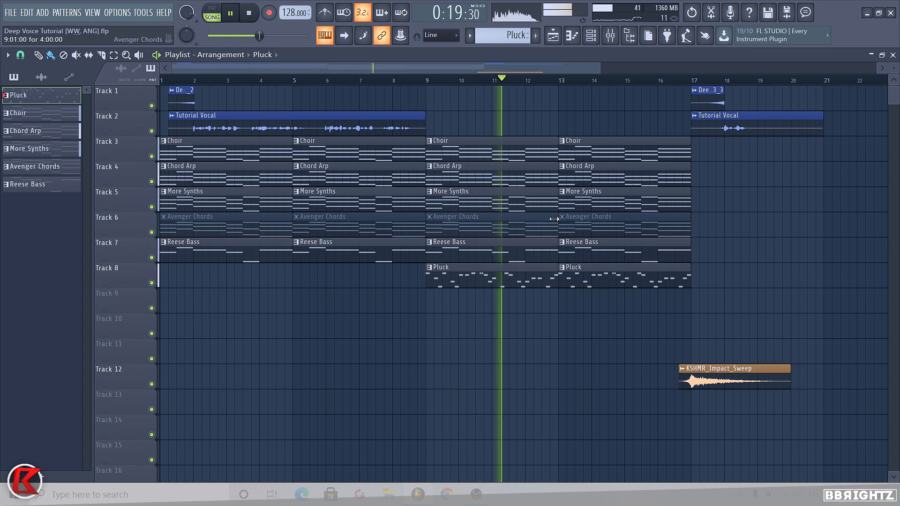
Step: Delete the four muted Avenger Chords clips from Track 6
{"action": "right_click", "coordinate": [576, 222]}
{"action": "right_click", "coordinate": [492, 224]}
{"action": "right_click", "coordinate": [375, 226]}
{"action": "right_click", "coordinate": [277, 227]}
Step: Move the four Reese Bass clips up one track into the empty Track 6
{"action": "left_click_drag", "start_coordinate": [688, 255], "coordinate": [211, 269]}
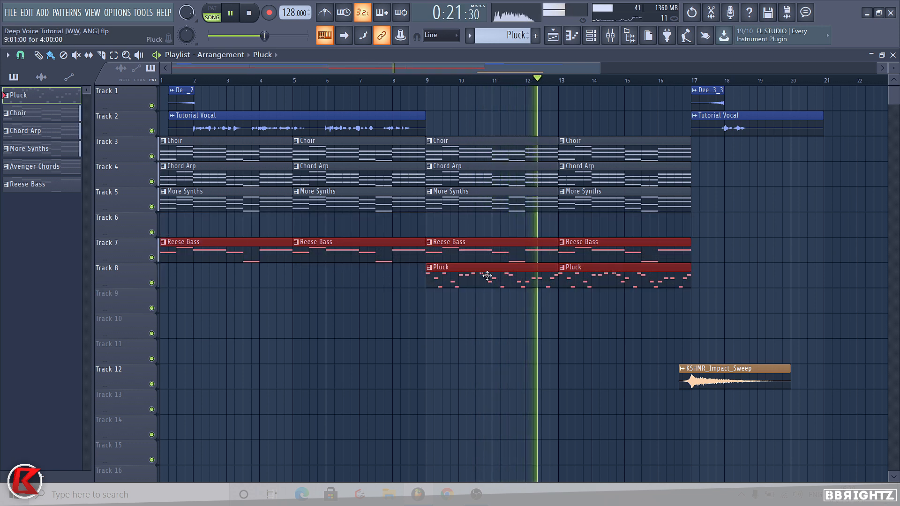
{"action": "left_click_drag", "start_coordinate": [631, 252], "coordinate": [235, 252]}
{"action": "key", "text": "shift+Up"}
{"action": "left_click", "coordinate": [370, 317], "text": "ctrl"}
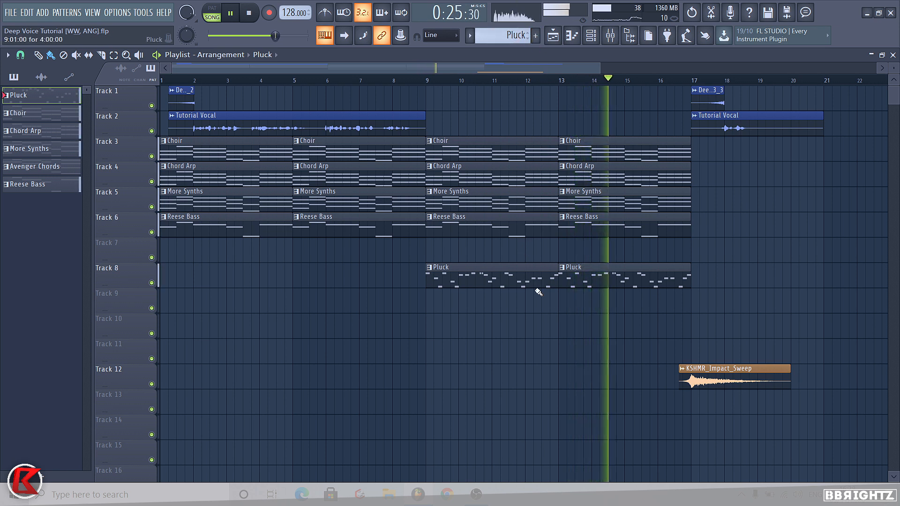
Step: Copy the two Pluck clips on Track 8 to start at bar 19 and stop playback
{"action": "left_click_drag", "start_coordinate": [586, 284], "coordinate": [816, 270]}
{"action": "left_click", "coordinate": [390, 287], "text": "ctrl"}
{"action": "scroll", "coordinate": [534, 84], "scroll_direction": "down", "scroll_amount": 2}
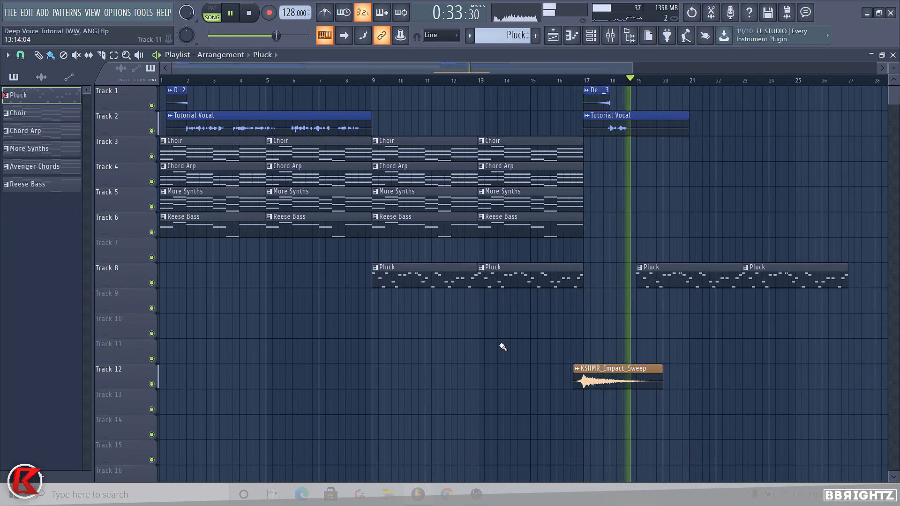
{"action": "key", "text": "space"}
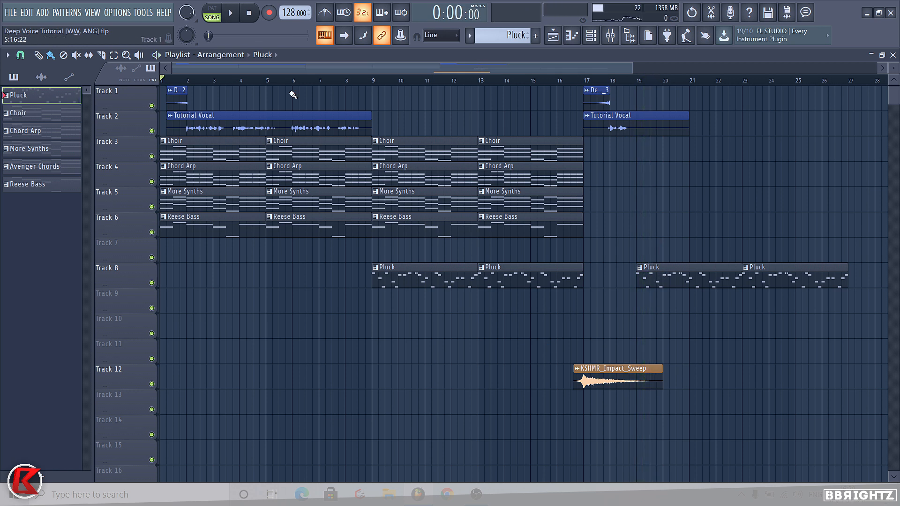
Step: Switch to pattern mode, show all channels in the channel rack and play the Pluck pattern
{"action": "left_click", "coordinate": [212, 11]}
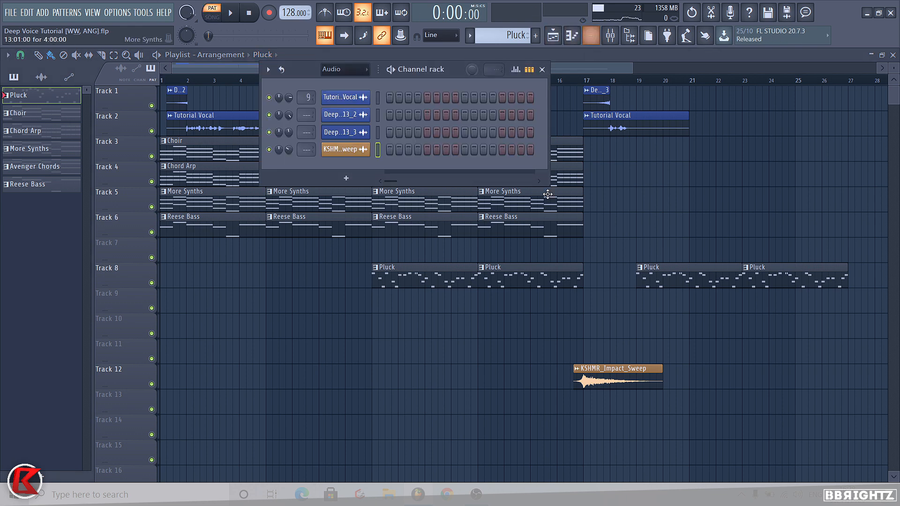
{"action": "left_click", "coordinate": [592, 35]}
{"action": "left_click", "coordinate": [352, 71]}
{"action": "left_click", "coordinate": [357, 107]}
{"action": "key", "text": "space"}
Step: Inspect the PLUCK - Purified patch in the Pluck channel's Dune 2 synth, stopping playback and returning to song mode
{"action": "left_click", "coordinate": [351, 270]}
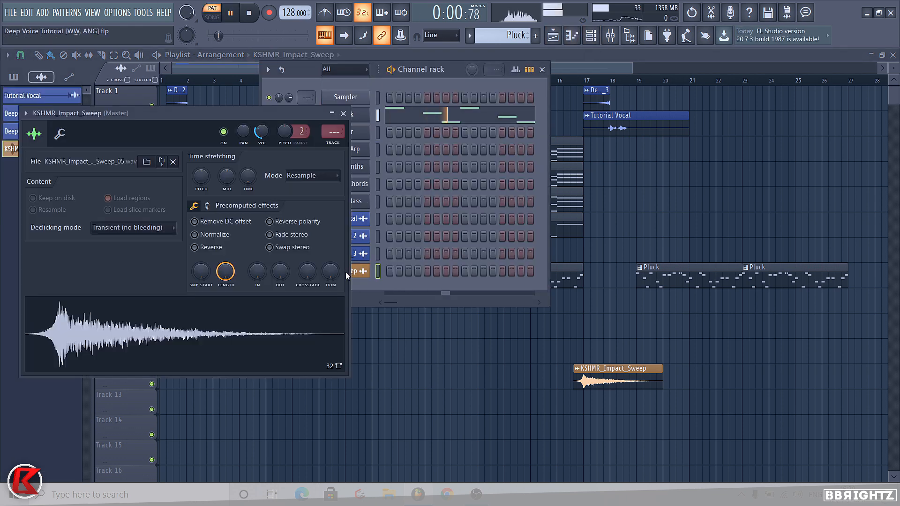
{"action": "left_click", "coordinate": [353, 270]}
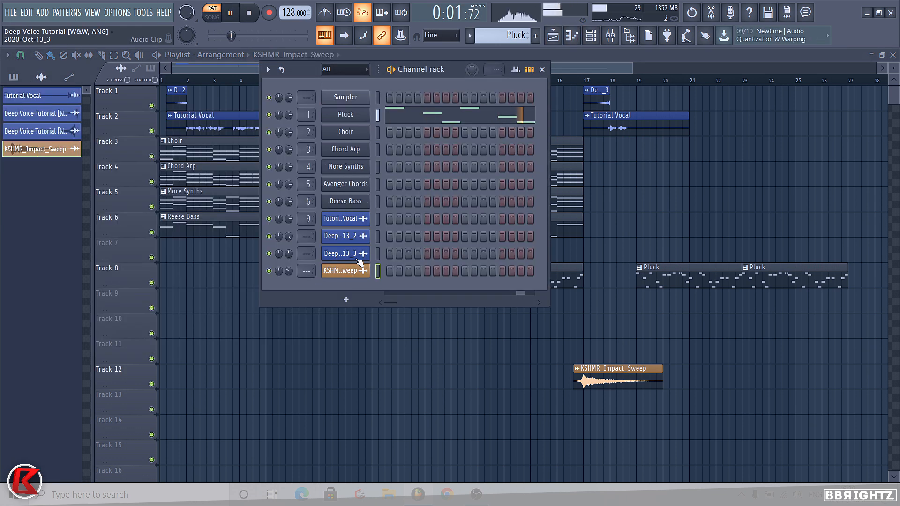
{"action": "left_click", "coordinate": [365, 116]}
{"action": "key", "text": "space"}
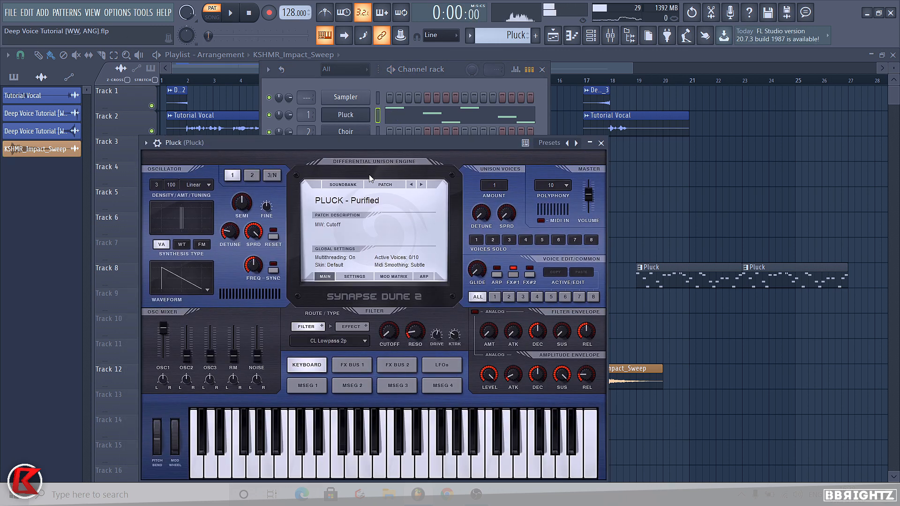
{"action": "left_click", "coordinate": [365, 206]}
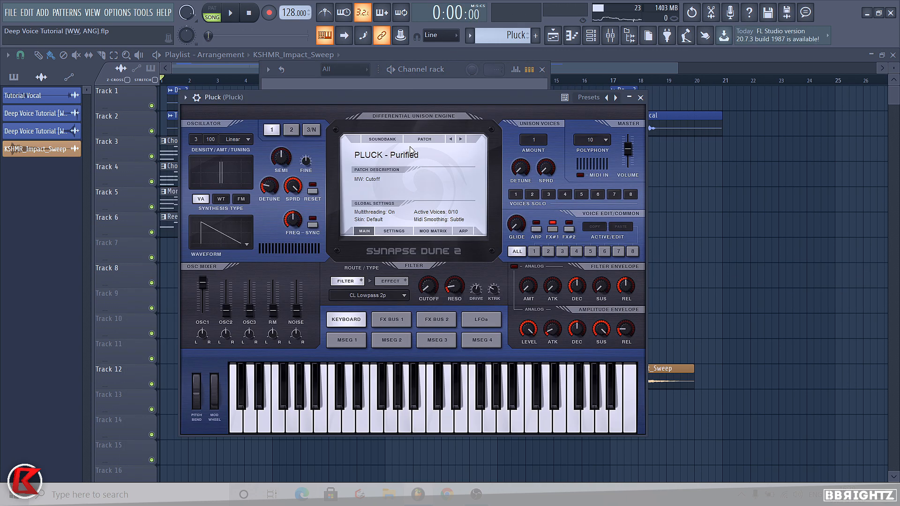
{"action": "key", "text": "m"}
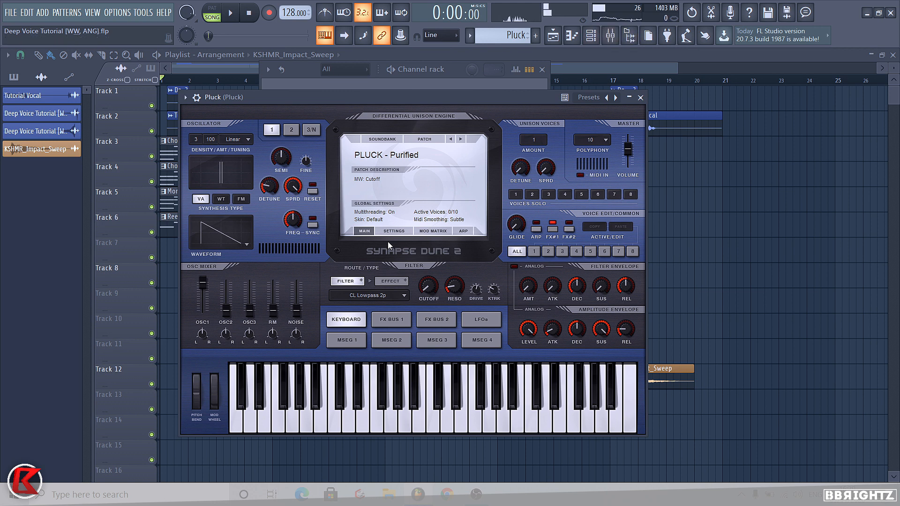
{"action": "left_click", "coordinate": [641, 97]}
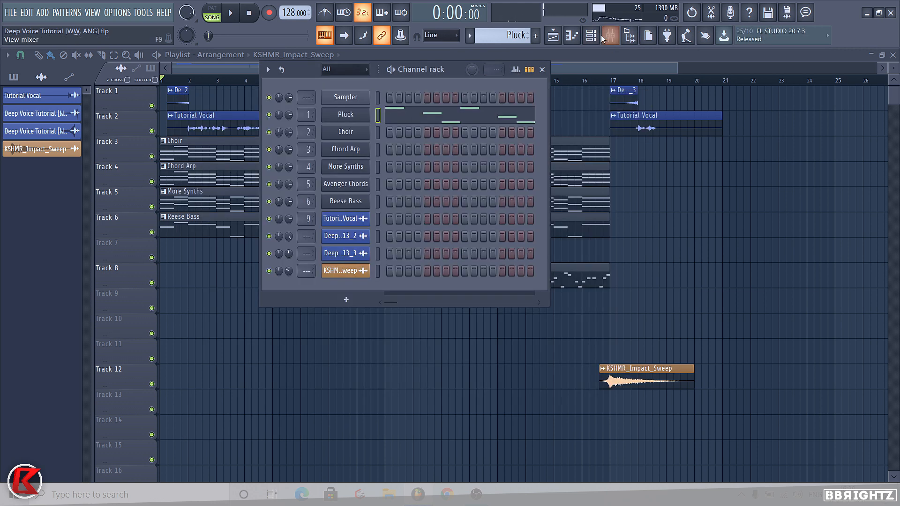
Step: Examine the CamelCrusher and both Fruity parametric EQ 2 effects on the Pluck mixer track
{"action": "left_click", "coordinate": [610, 35]}
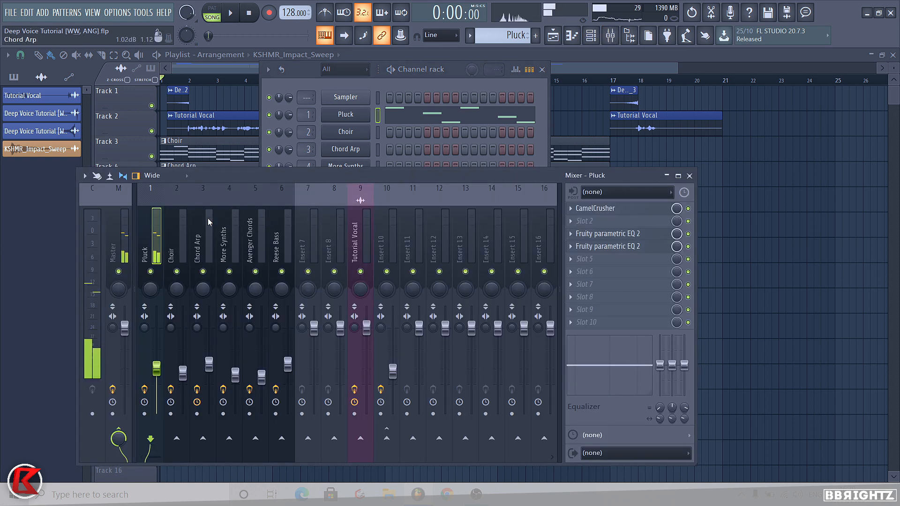
{"action": "left_click", "coordinate": [593, 210]}
{"action": "left_click", "coordinate": [592, 211]}
{"action": "left_click", "coordinate": [602, 234]}
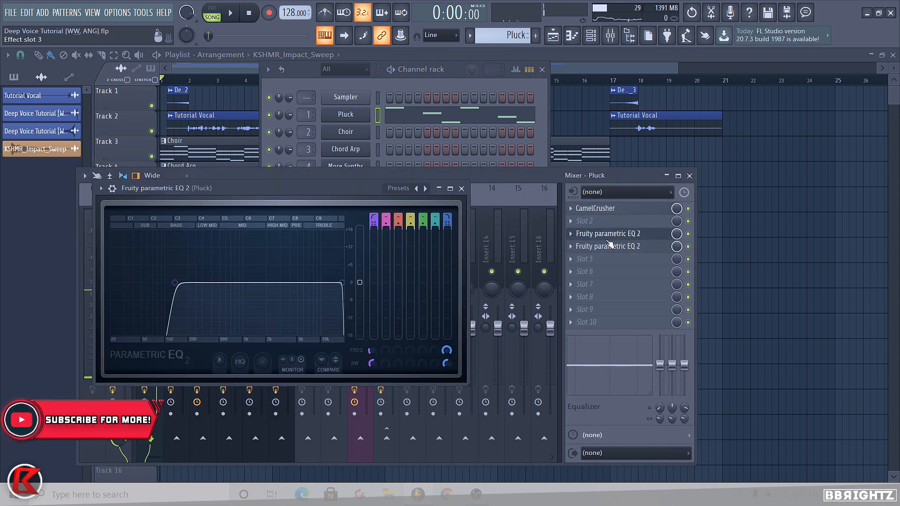
{"action": "left_click", "coordinate": [602, 234]}
{"action": "left_click", "coordinate": [604, 246]}
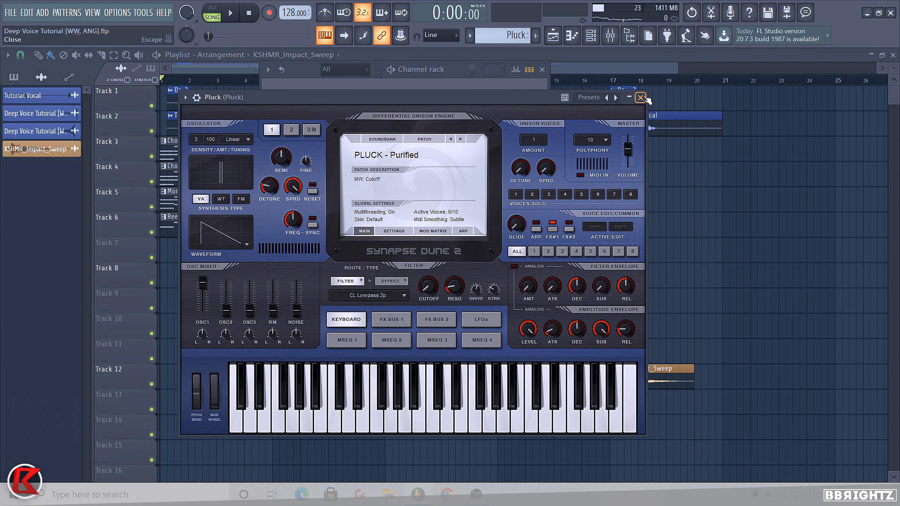
{"action": "left_click", "coordinate": [641, 98]}
Step: Place two more Pluck clips on Track 8 to fill bars 1 to 8
{"action": "left_click", "coordinate": [401, 278]}
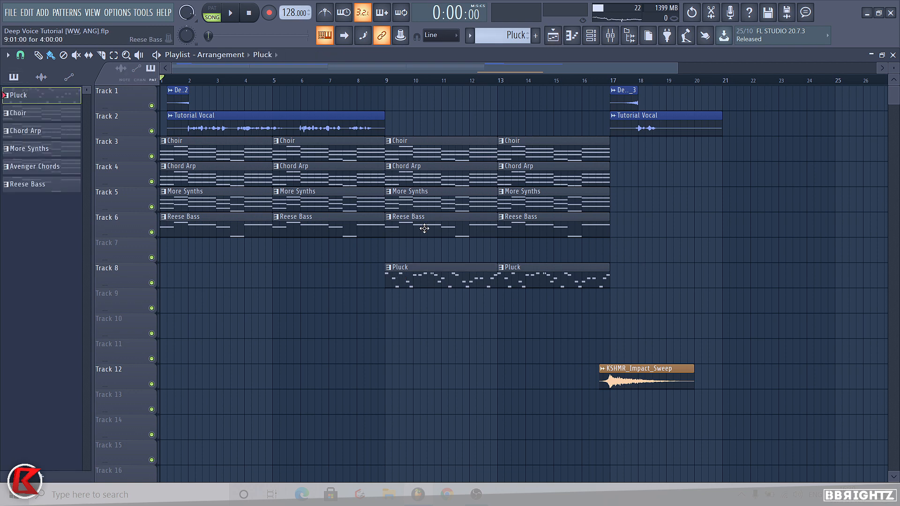
{"action": "scroll", "coordinate": [408, 248], "scroll_direction": "down", "scroll_amount": 2}
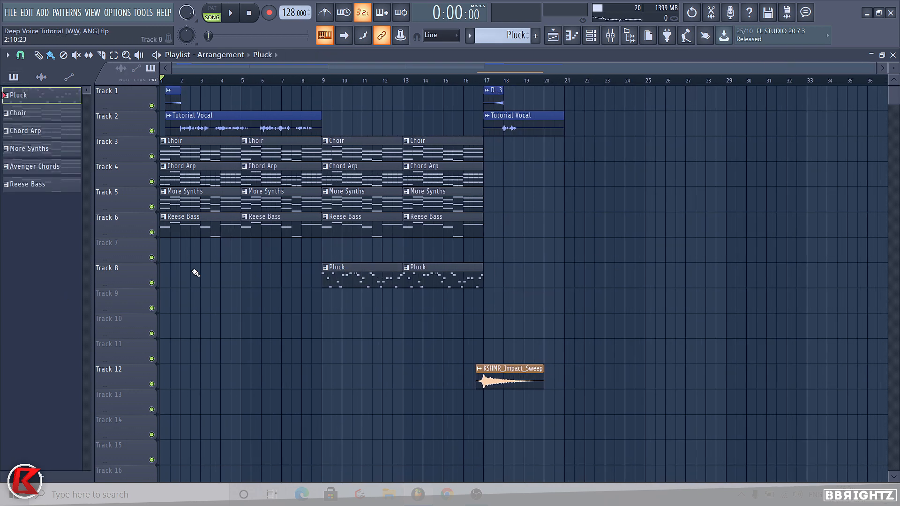
{"action": "left_click_drag", "start_coordinate": [168, 277], "coordinate": [306, 320]}
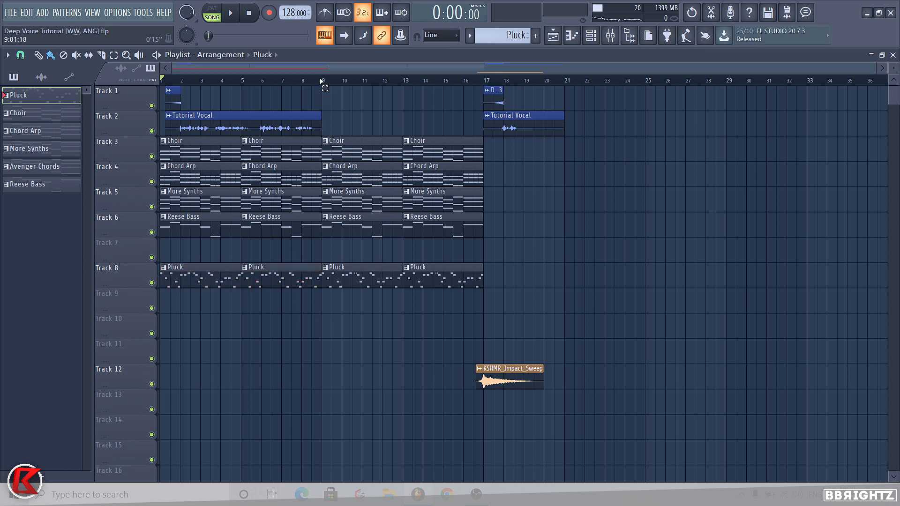
Step: Set the playlist time selection to bars 1 through 16 and play it
{"action": "left_click_drag", "start_coordinate": [323, 80], "coordinate": [161, 81]}
{"action": "left_click", "coordinate": [483, 82], "text": "ctrl"}
{"action": "left_click", "coordinate": [590, 244], "text": "ctrl"}
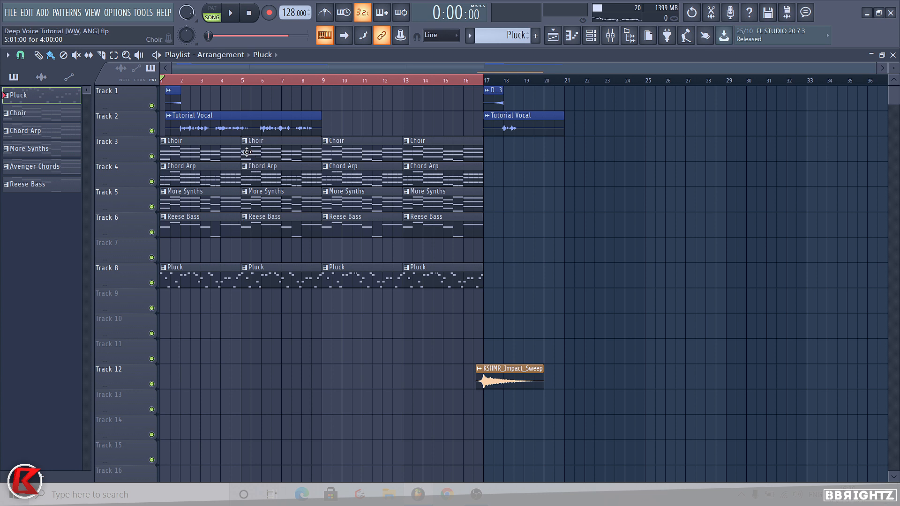
{"action": "key", "text": "space"}
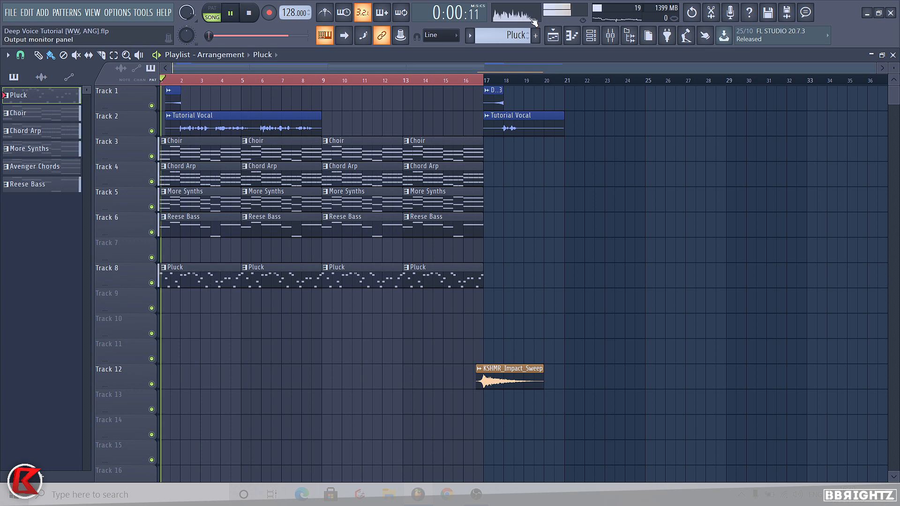
Step: Open the mixer, stop playback and solo the Pluck track
{"action": "key", "text": "F9"}
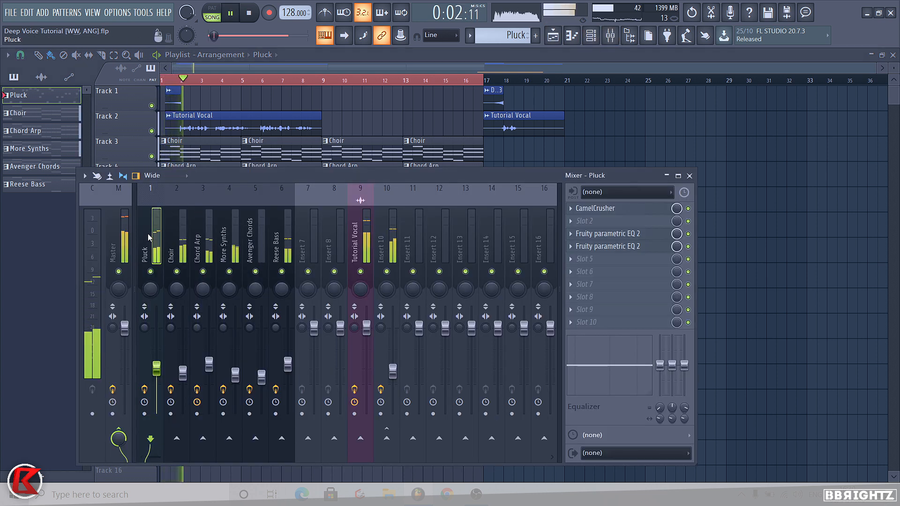
{"action": "key", "text": "space"}
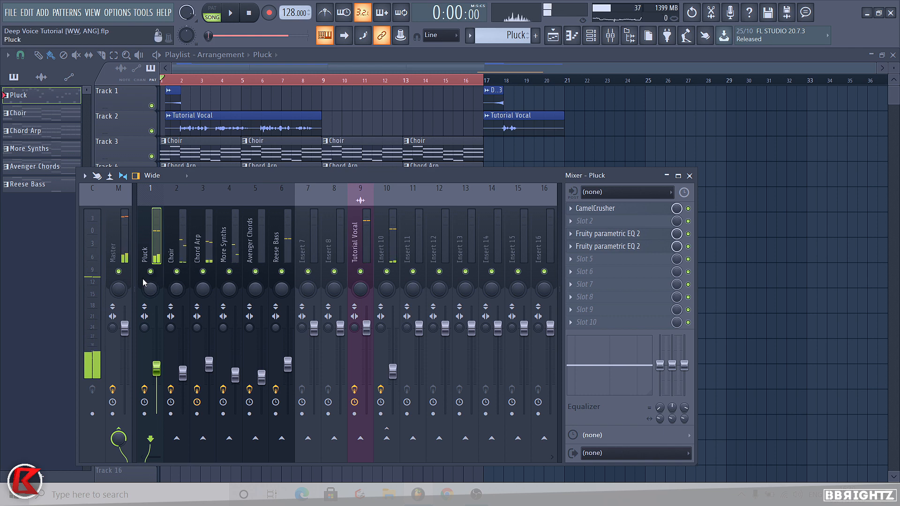
{"action": "right_click", "coordinate": [150, 272]}
Step: Add FabFilter Simplon to slot 6 of the Pluck mixer track and create an automation clip for its Filter 1 frequency
{"action": "left_click", "coordinate": [586, 272]}
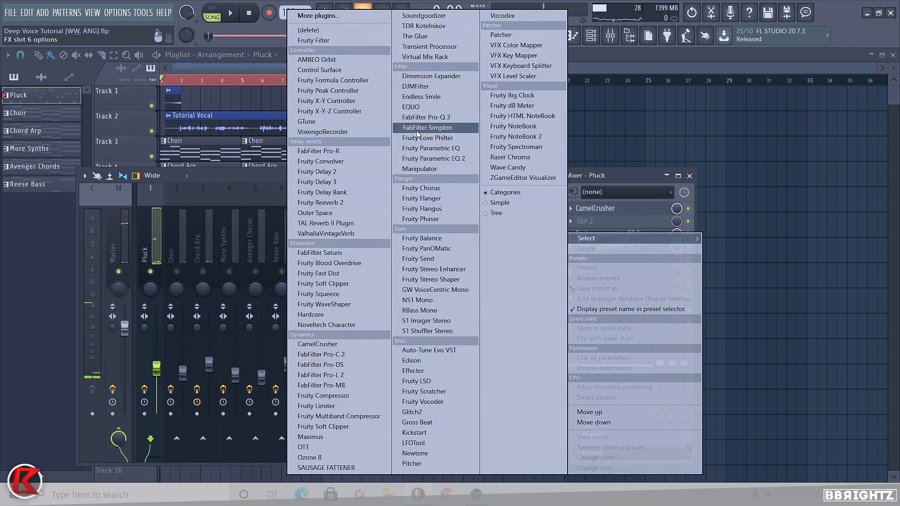
{"action": "left_click", "coordinate": [422, 123]}
{"action": "right_click", "coordinate": [191, 228]}
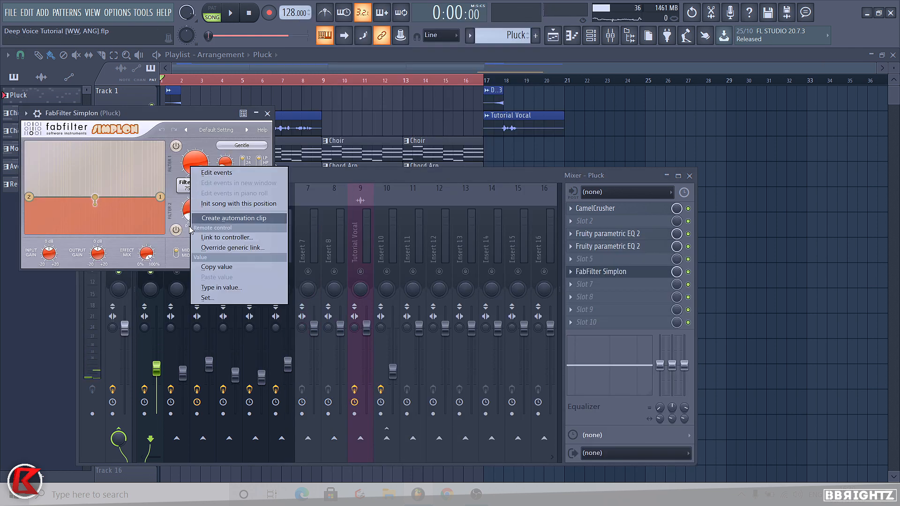
{"action": "left_click", "coordinate": [230, 219]}
Step: Solo the automation on Track 7 together with the Pluck clips on Track 8, enlarge Track 7 and start playback
{"action": "right_click", "coordinate": [151, 258]}
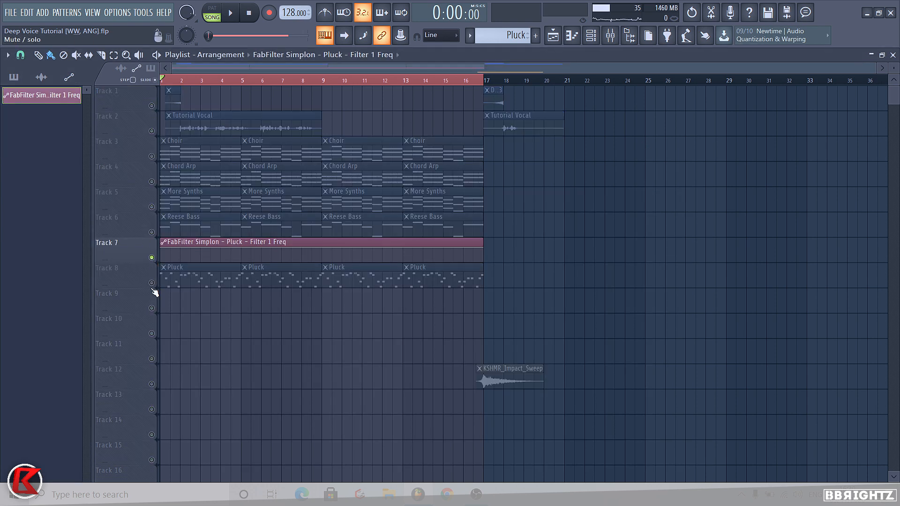
{"action": "left_click", "coordinate": [152, 283]}
{"action": "left_click_drag", "start_coordinate": [161, 248], "coordinate": [130, 333]}
{"action": "key", "text": "space"}
Step: Shape the filter automation as a slow rise through points at bars 5 and 9, reaching 63% and jumping to maximum at bar 9
{"action": "right_click", "coordinate": [242, 292]}
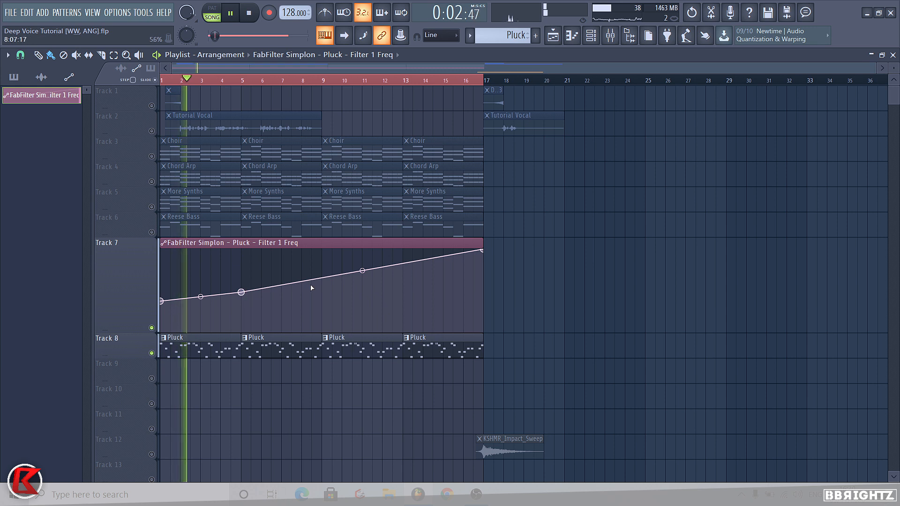
{"action": "right_click", "coordinate": [322, 279]}
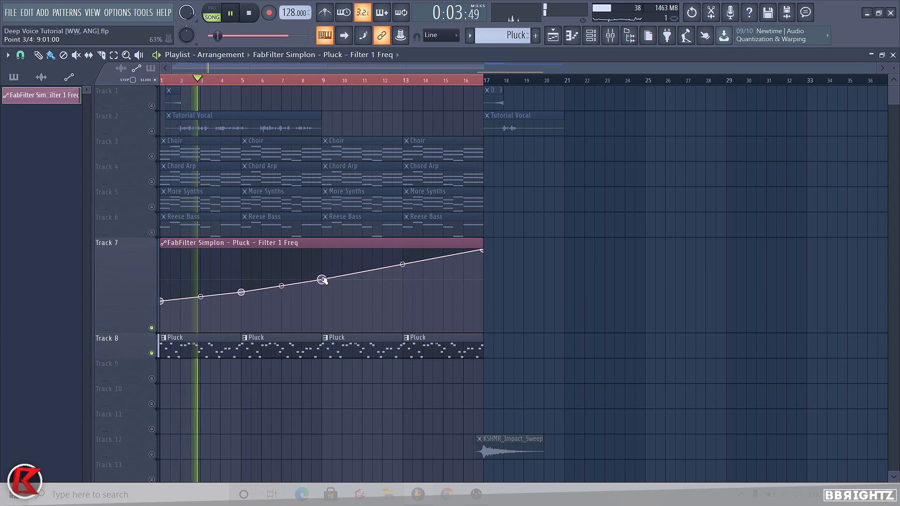
{"action": "right_click", "coordinate": [323, 250]}
Step: Cut bar 8 out of the Pluck clip on Track 8 and add a filter automation point at bar 8 with 63%
{"action": "scroll", "coordinate": [282, 372], "scroll_direction": "up", "scroll_amount": 3}
{"action": "scroll", "coordinate": [282, 372], "scroll_direction": "up", "scroll_amount": 3}
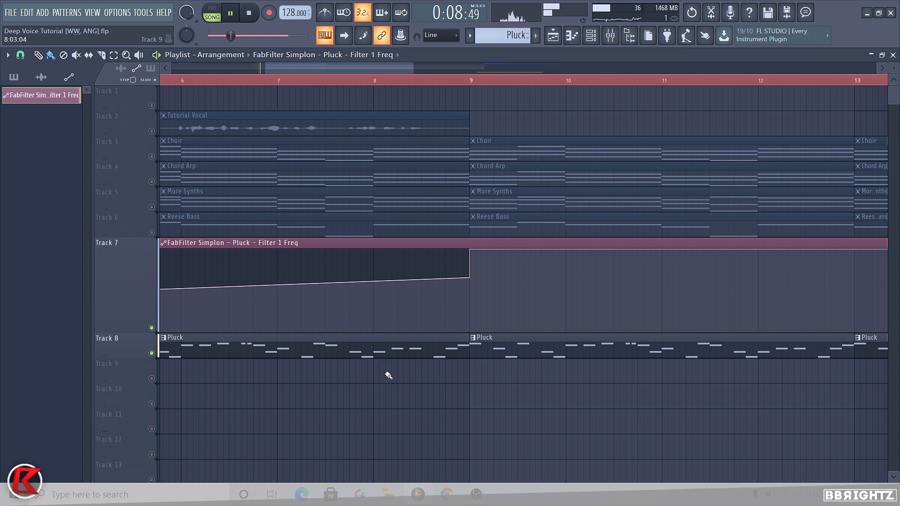
{"action": "right_click", "coordinate": [406, 345]}
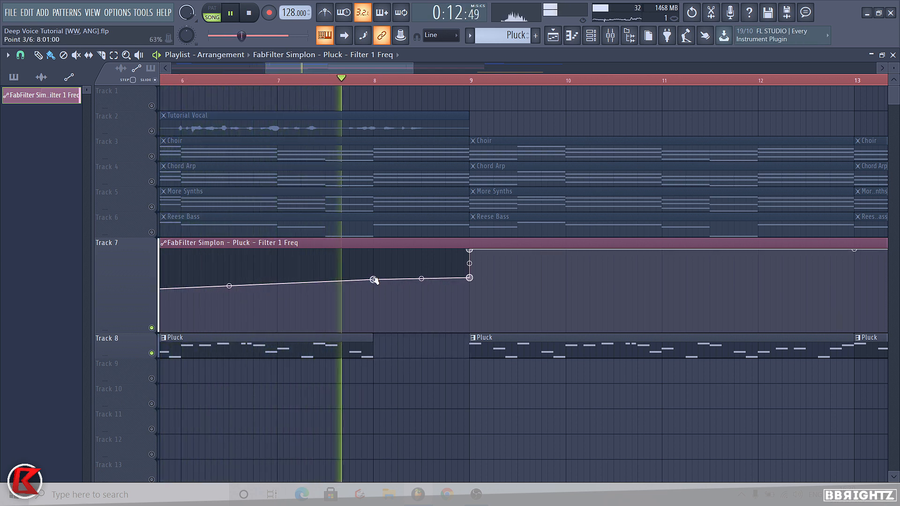
{"action": "key", "text": "space"}
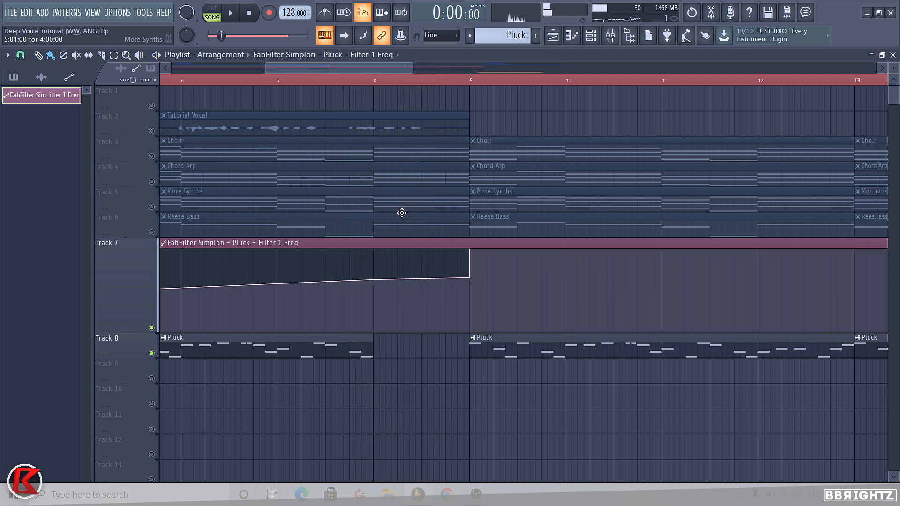
Step: Curve the filter automation downward from bar 8 through 48% mid-bar to a low point just before bar 9, and audition it
{"action": "left_click", "coordinate": [480, 345]}
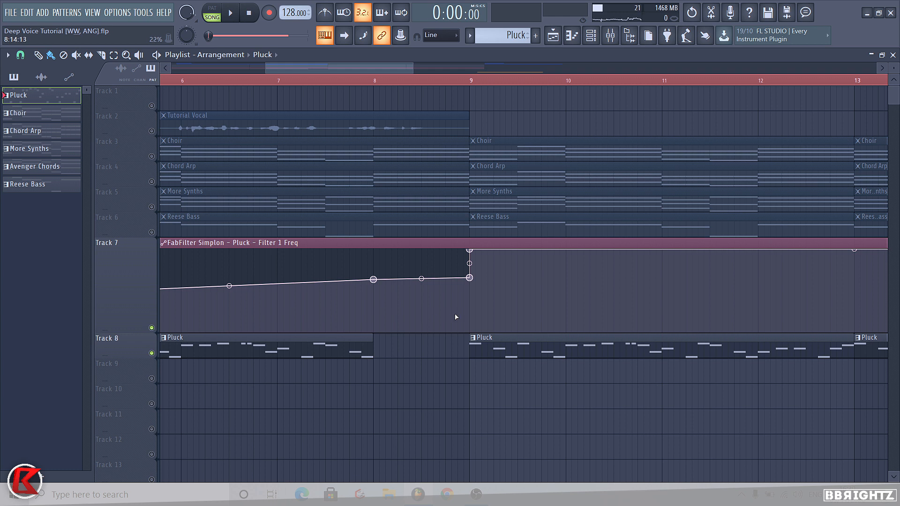
{"action": "left_click", "coordinate": [421, 313]}
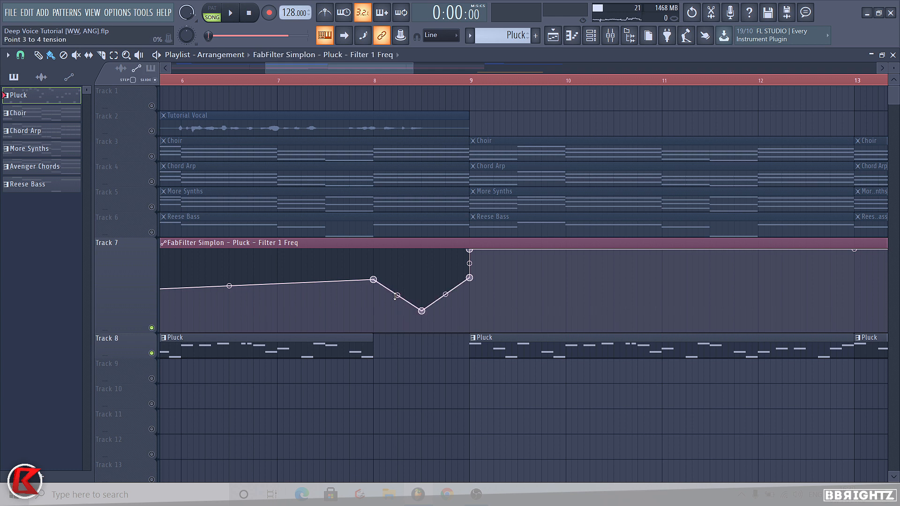
{"action": "left_click_drag", "start_coordinate": [395, 296], "coordinate": [424, 293]}
{"action": "left_click", "coordinate": [313, 80]}
{"action": "key", "text": "space"}
{"action": "left_click", "coordinate": [459, 321]}
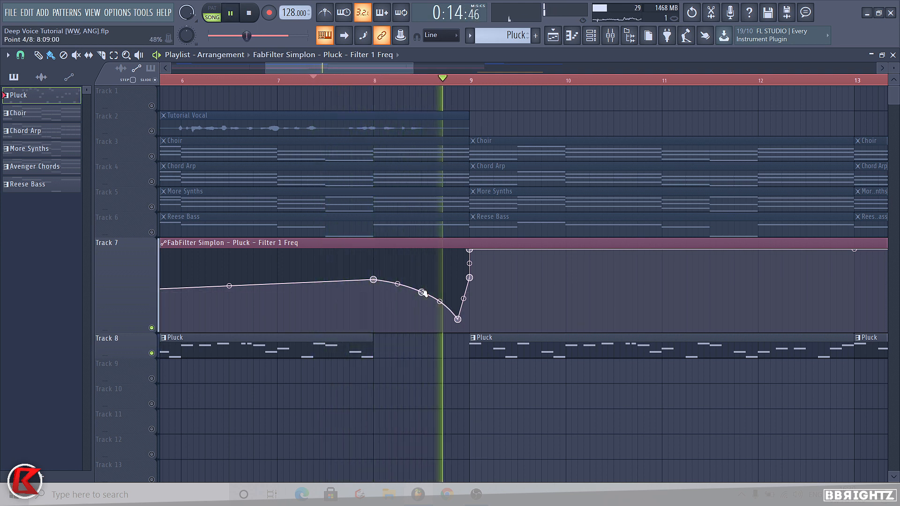
{"action": "key", "text": "space"}
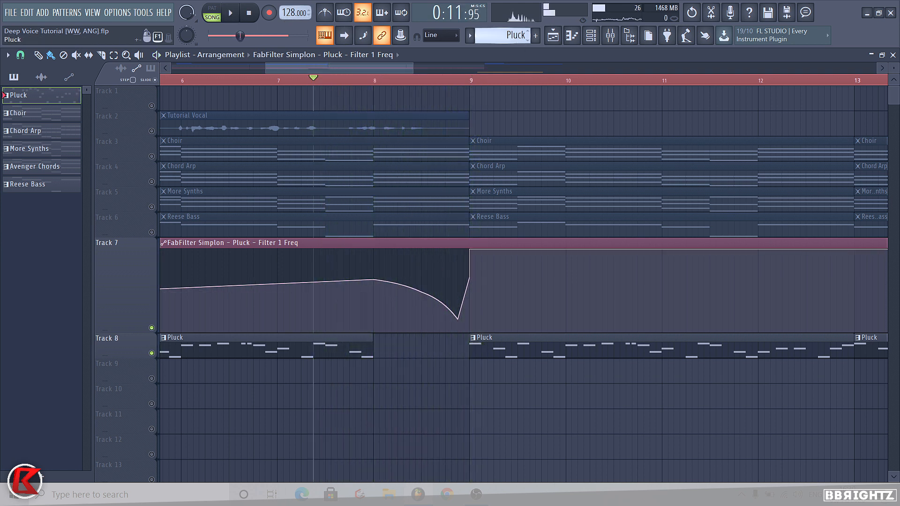
Step: Place a soloed Pluck clip on Track 9 at bar 9, trim it to its first note and set the time selection to bars 9 through 14
{"action": "scroll", "coordinate": [382, 326], "scroll_direction": "down", "scroll_amount": 3}
{"action": "scroll", "coordinate": [375, 354], "scroll_direction": "up", "scroll_amount": 1}
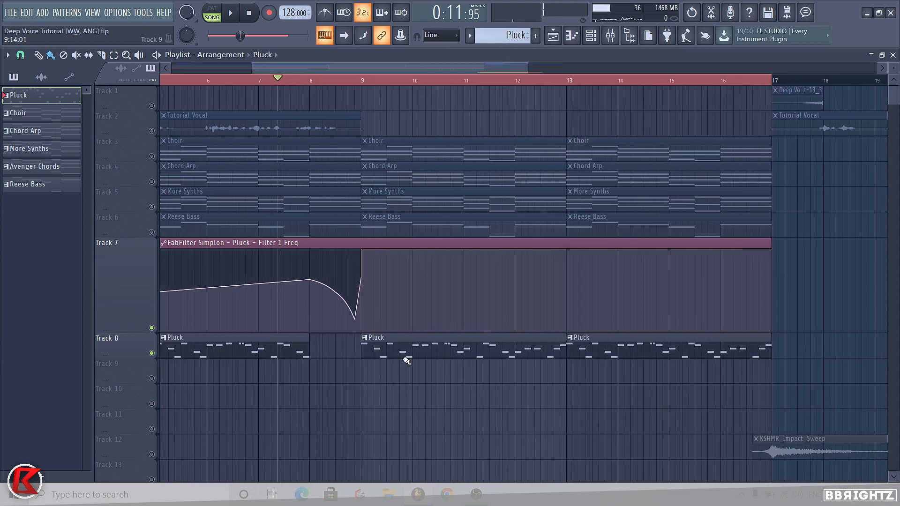
{"action": "left_click", "coordinate": [381, 375]}
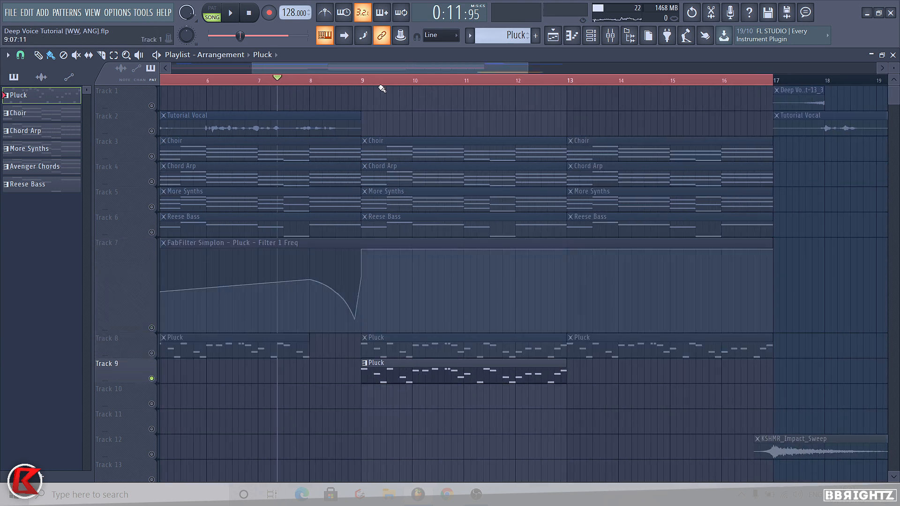
{"action": "left_click", "coordinate": [362, 85]}
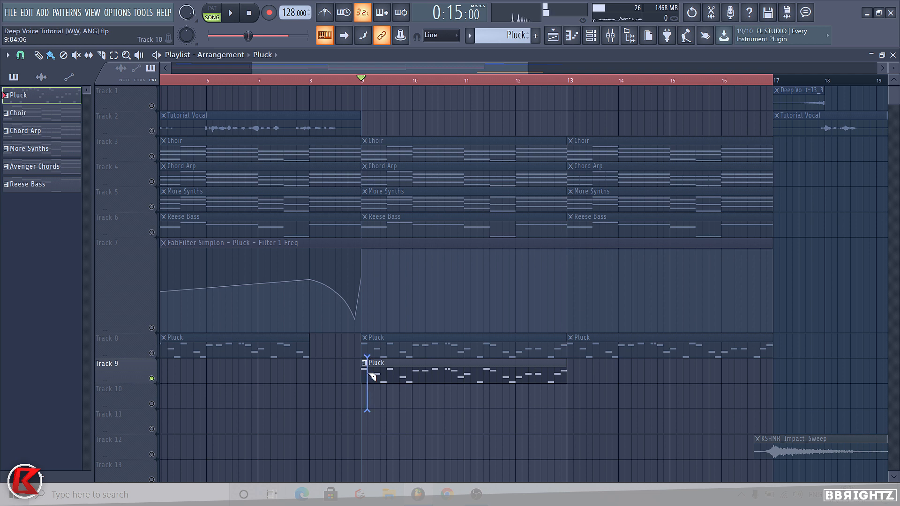
{"action": "left_click_drag", "start_coordinate": [369, 374], "coordinate": [369, 367]}
{"action": "left_click_drag", "start_coordinate": [363, 82], "coordinate": [671, 81]}
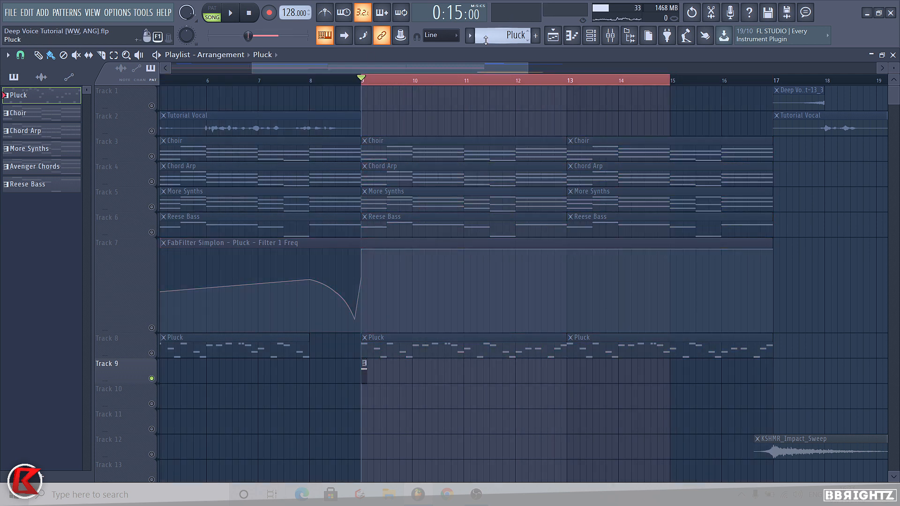
Step: Open the Pluck channel's synth, switch off FX#1, audition a note and close the synth with the mixer showing
{"action": "left_click", "coordinate": [610, 35]}
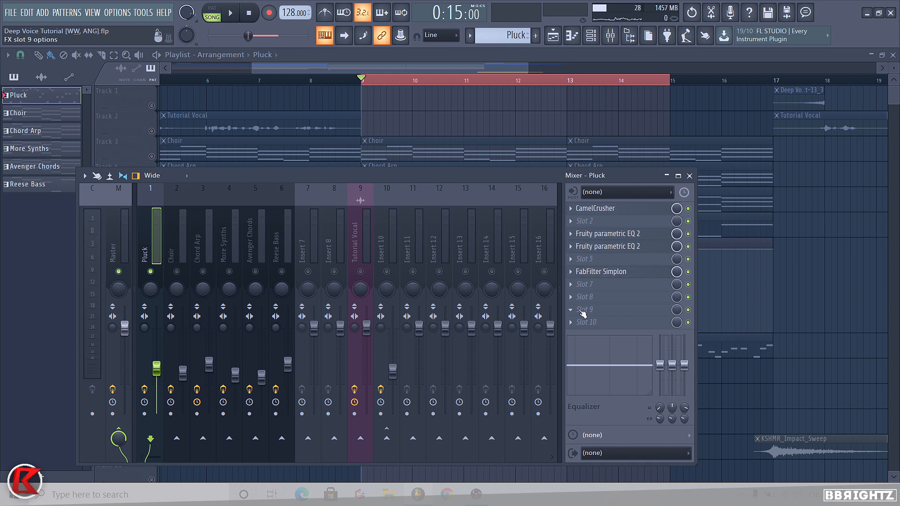
{"action": "key", "text": "F9"}
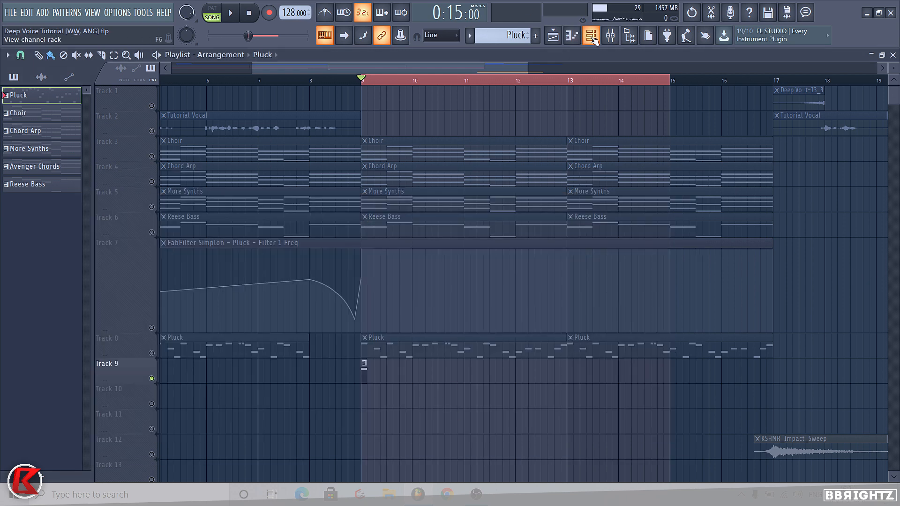
{"action": "key", "text": "F6"}
{"action": "left_click", "coordinate": [353, 119]}
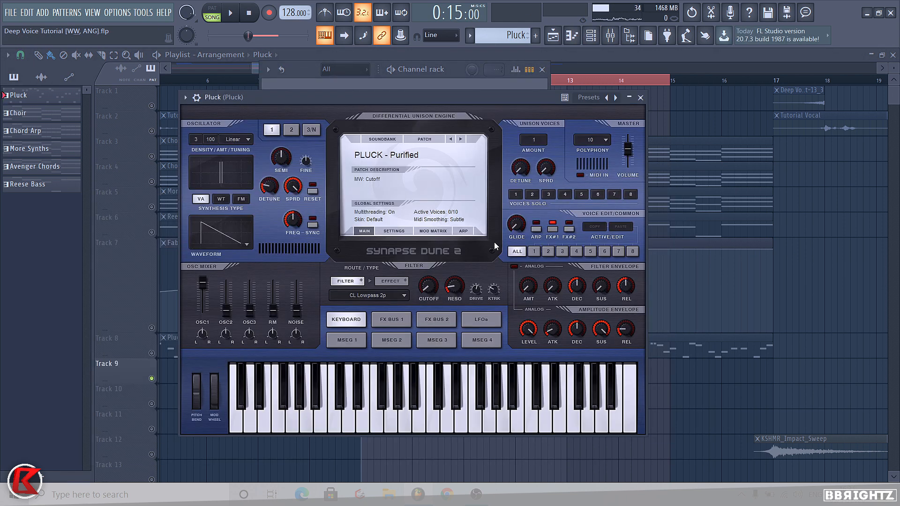
{"action": "left_click", "coordinate": [553, 229]}
{"action": "left_click", "coordinate": [443, 98]}
{"action": "key", "text": "n"}
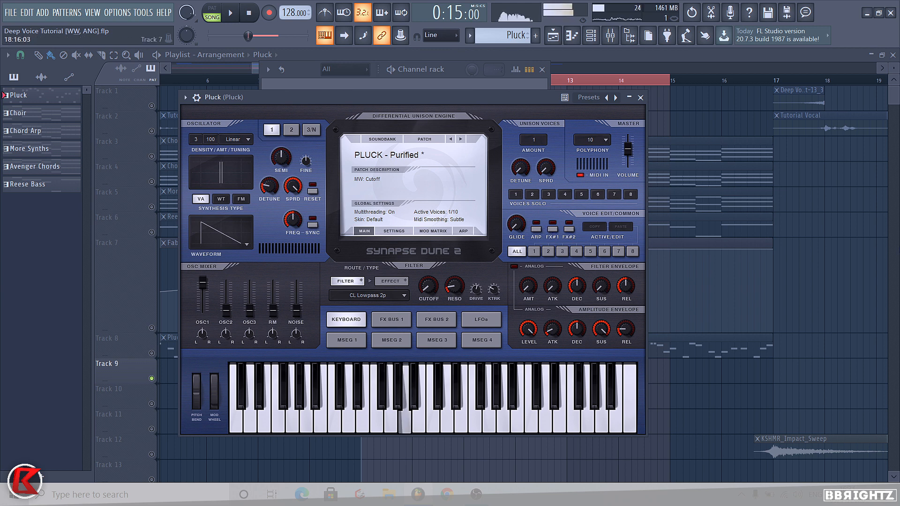
{"action": "key", "text": "F9"}
{"action": "key", "text": "n"}
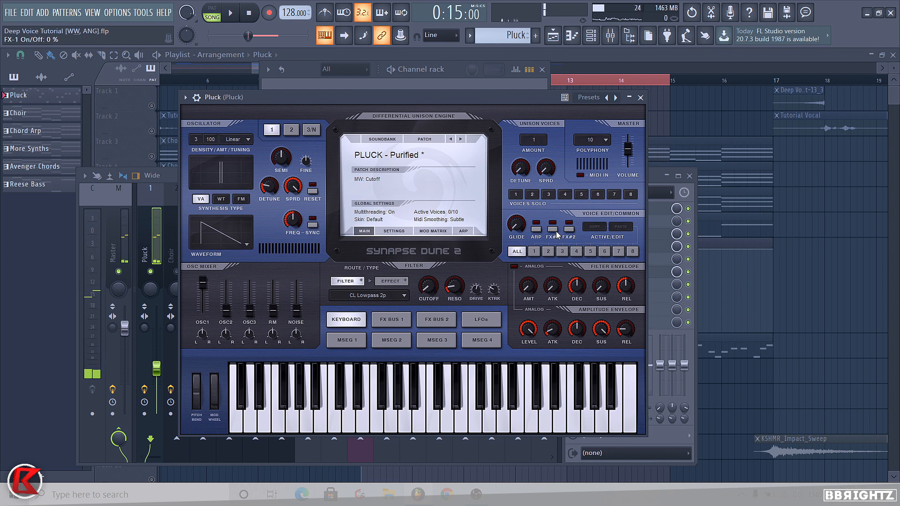
{"action": "left_click", "coordinate": [641, 97]}
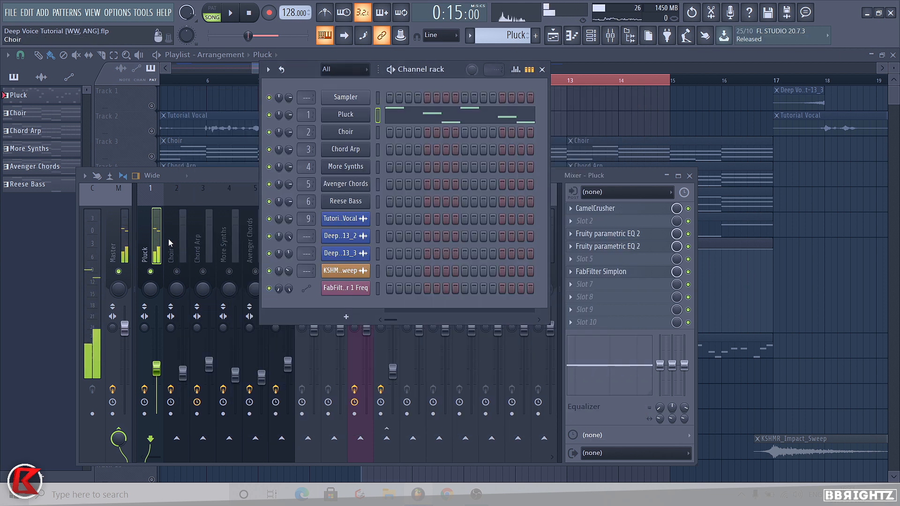
Step: Add Fruity Reeverb 2 to slot 10 of the Pluck track with the Clean Verb preset, raise its decay and wet level, and audition it
{"action": "left_click", "coordinate": [207, 255]}
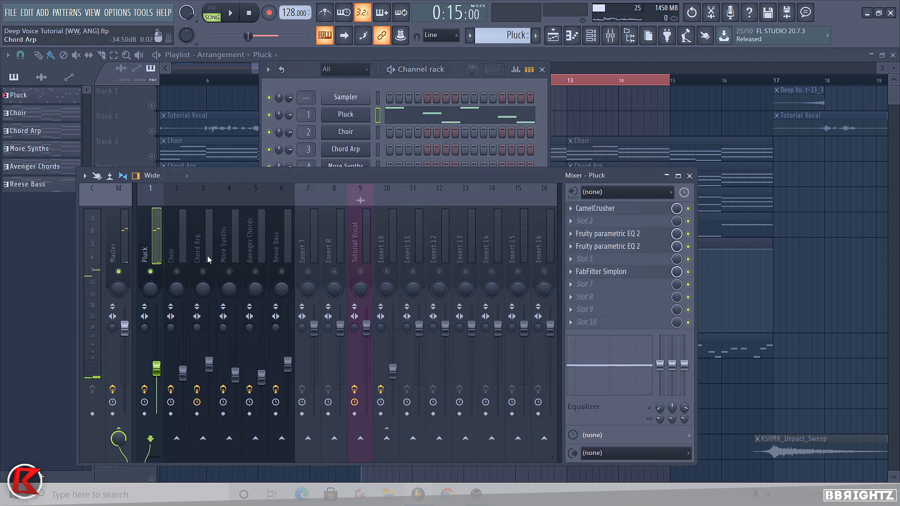
{"action": "left_click", "coordinate": [580, 323]}
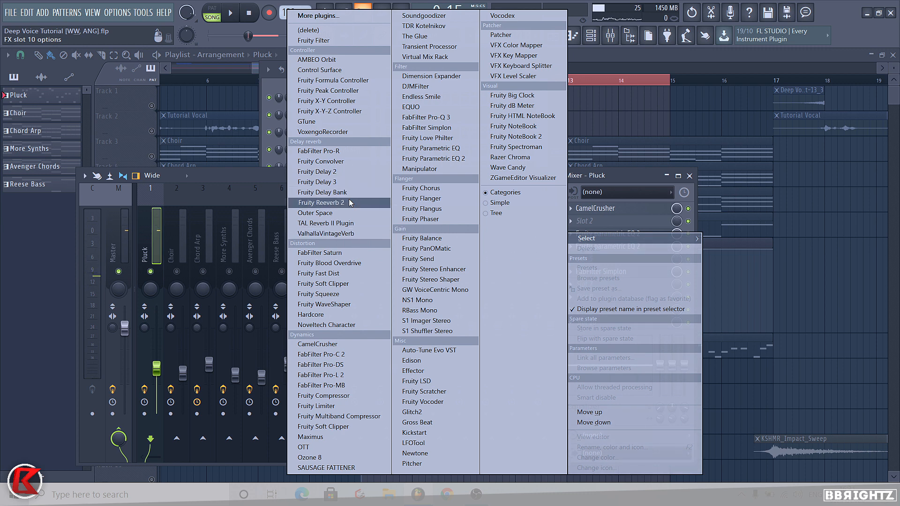
{"action": "left_click", "coordinate": [324, 203]}
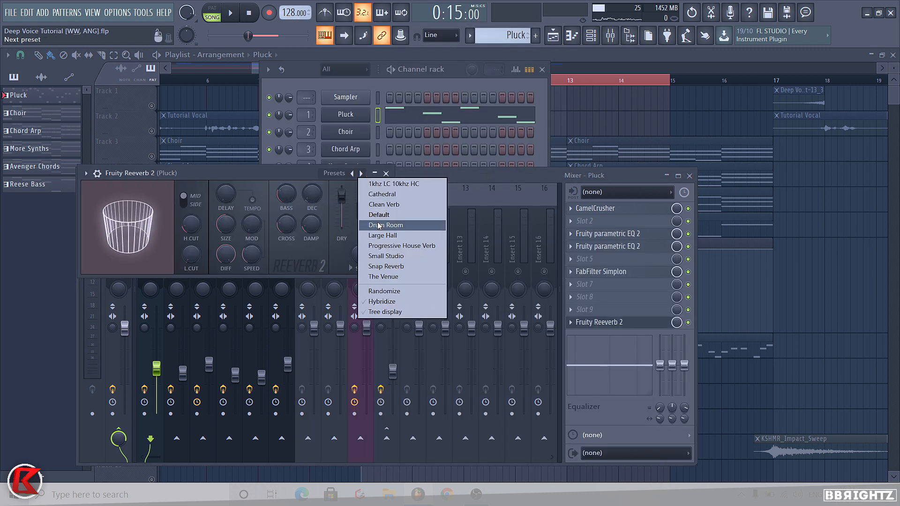
{"action": "left_click", "coordinate": [379, 205]}
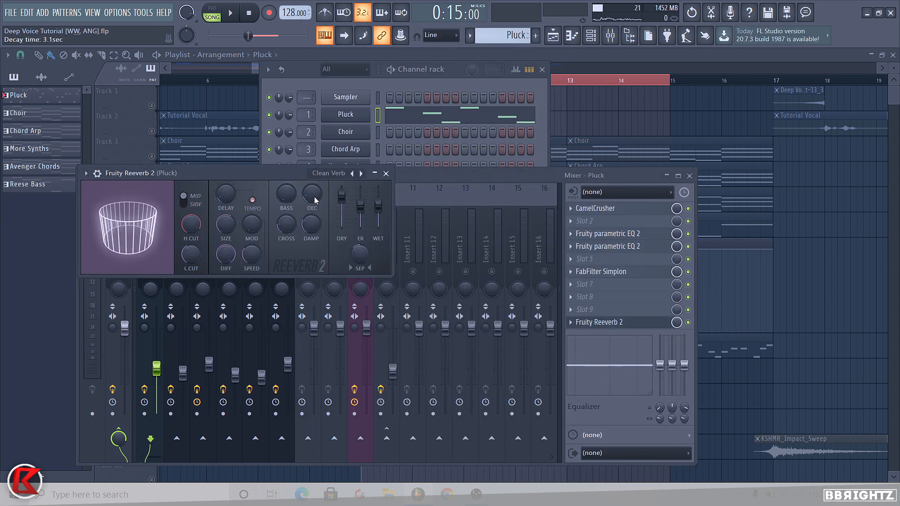
{"action": "left_click_drag", "start_coordinate": [311, 197], "coordinate": [311, 192]}
{"action": "left_click_drag", "start_coordinate": [379, 205], "coordinate": [379, 199]}
{"action": "key", "text": "space"}
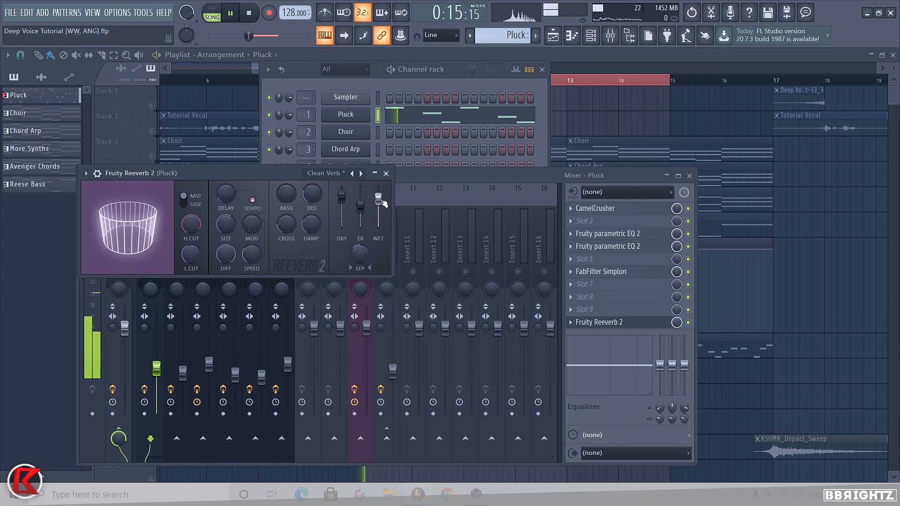
{"action": "left_click", "coordinate": [386, 174]}
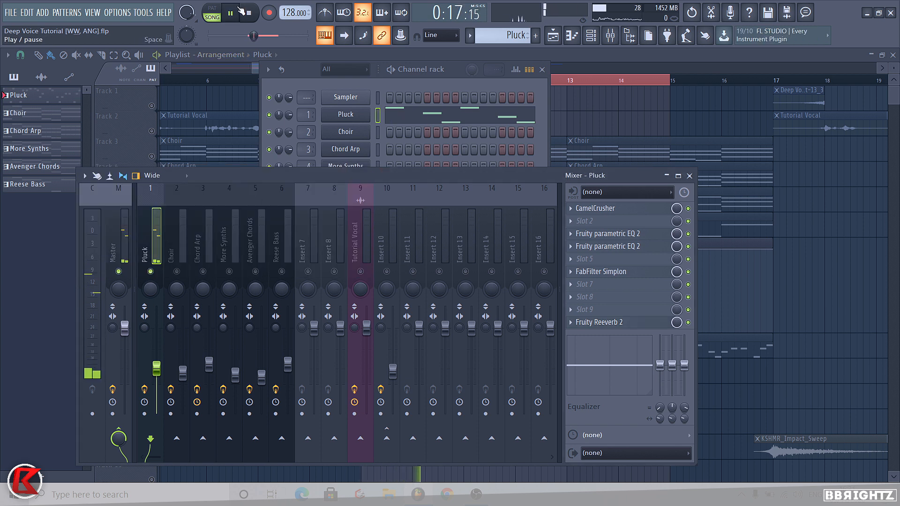
Step: Record the reverberated Pluck note with Edison on the Master track and place the recording on playlist Track 10
{"action": "left_click", "coordinate": [124, 235]}
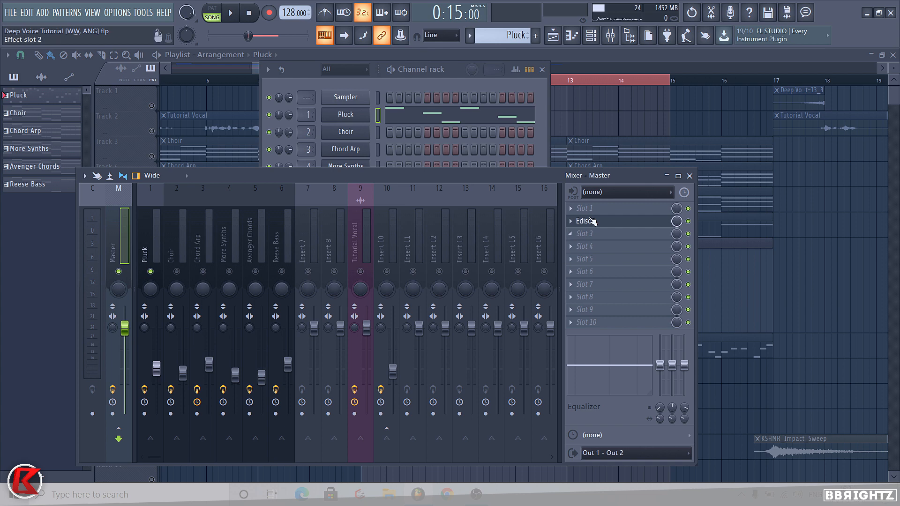
{"action": "left_click", "coordinate": [571, 222]}
{"action": "mouse_move", "coordinate": [588, 225]}
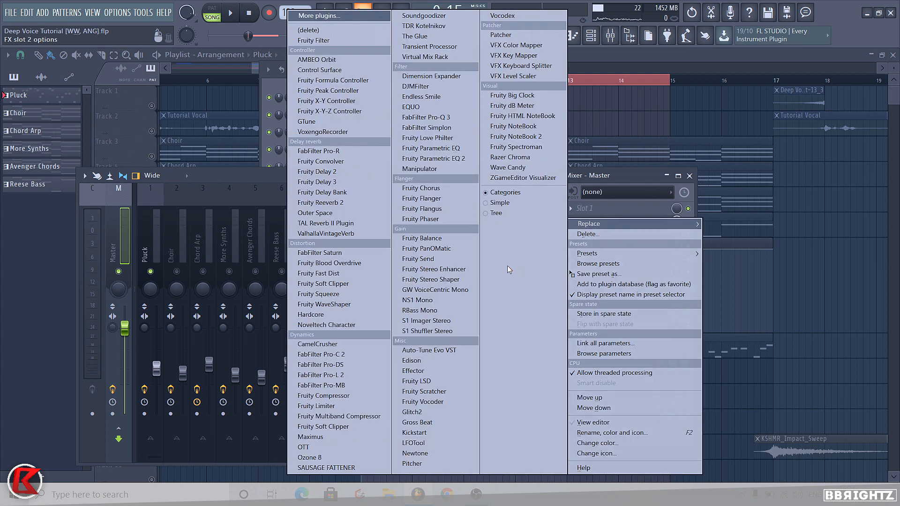
{"action": "left_click", "coordinate": [399, 364]}
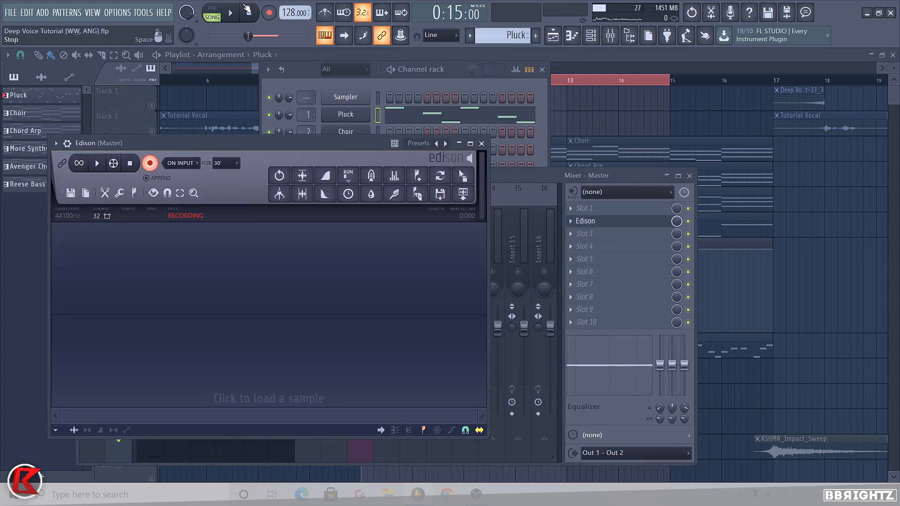
{"action": "key", "text": "space"}
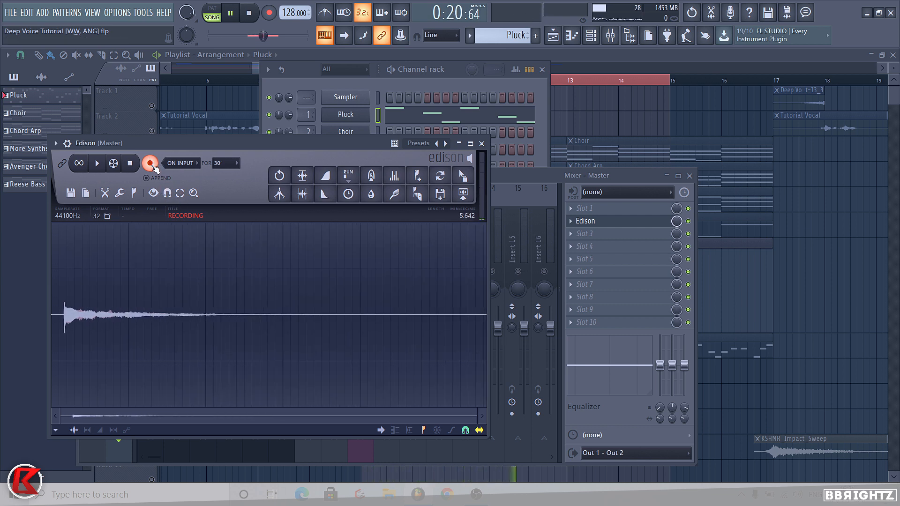
{"action": "left_click", "coordinate": [150, 164]}
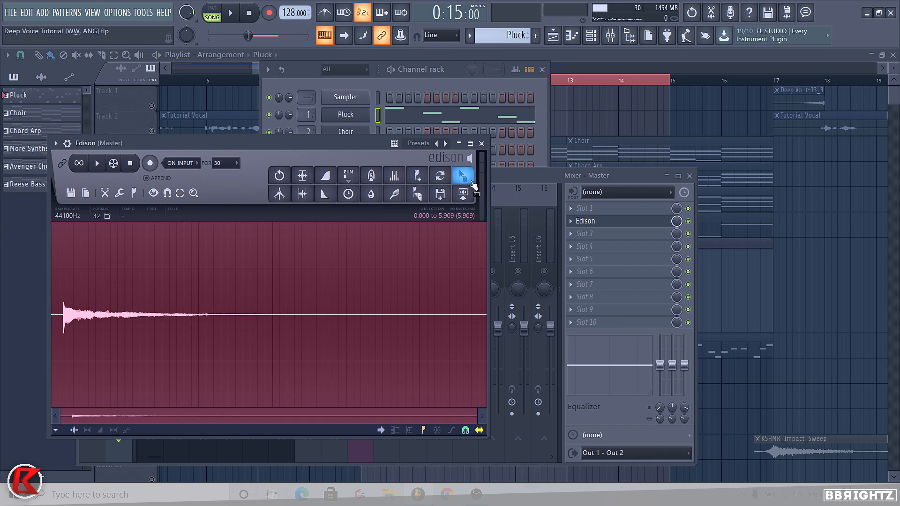
{"action": "left_click_drag", "start_coordinate": [464, 177], "coordinate": [361, 419]}
Step: Normalize and reverse the recorded Pluck sample on Track 10
{"action": "double_click", "coordinate": [356, 403]}
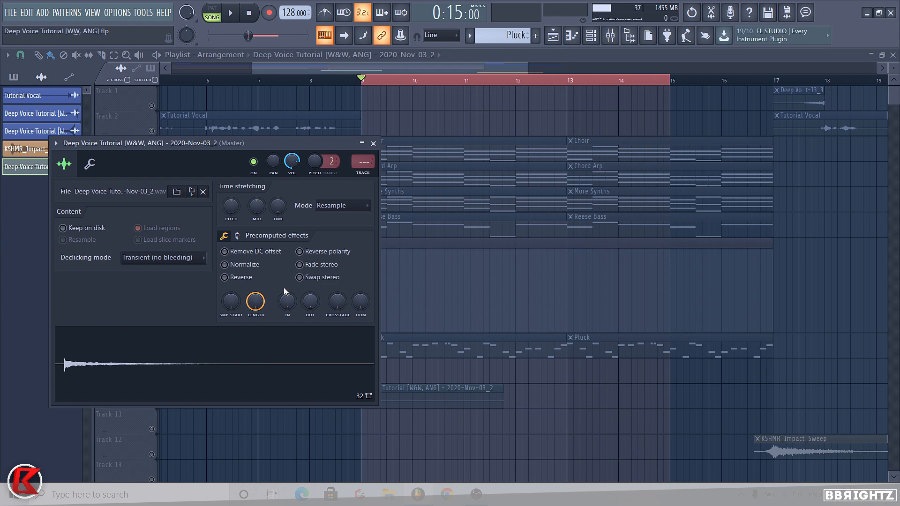
{"action": "left_click", "coordinate": [225, 264]}
{"action": "left_click", "coordinate": [225, 278]}
{"action": "key", "text": "Escape"}
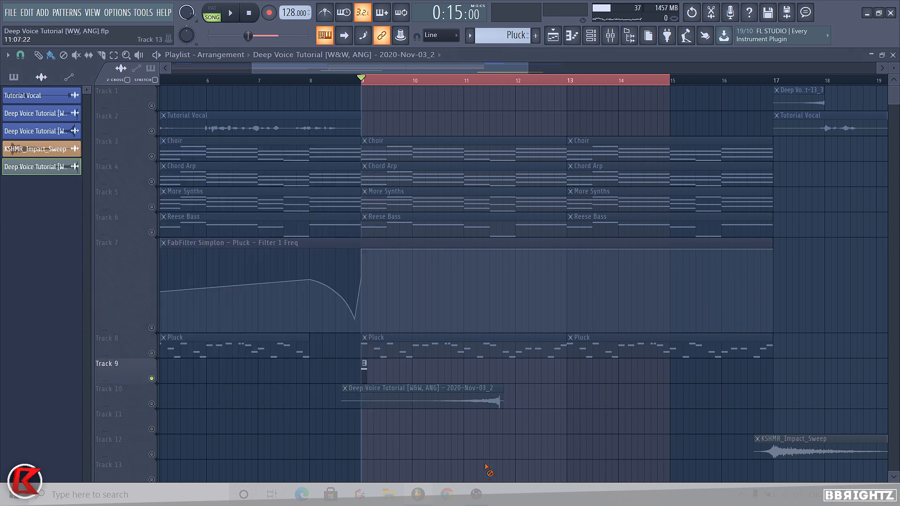
Step: Remove Fruity Reeverb 2 from slot 10 of the Pluck mixer track
{"action": "left_click", "coordinate": [610, 37]}
{"action": "left_click", "coordinate": [156, 245]}
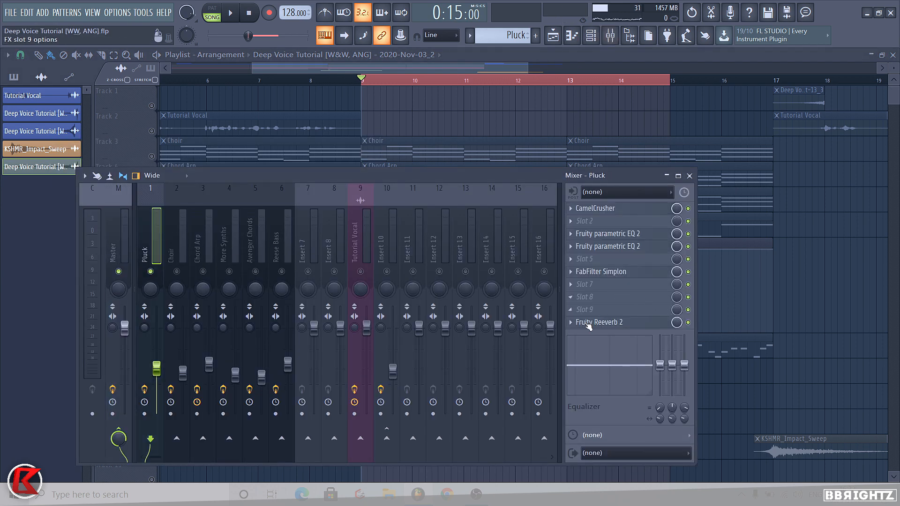
{"action": "left_click", "coordinate": [572, 324]}
{"action": "left_click", "coordinate": [596, 246]}
{"action": "left_click", "coordinate": [505, 279]}
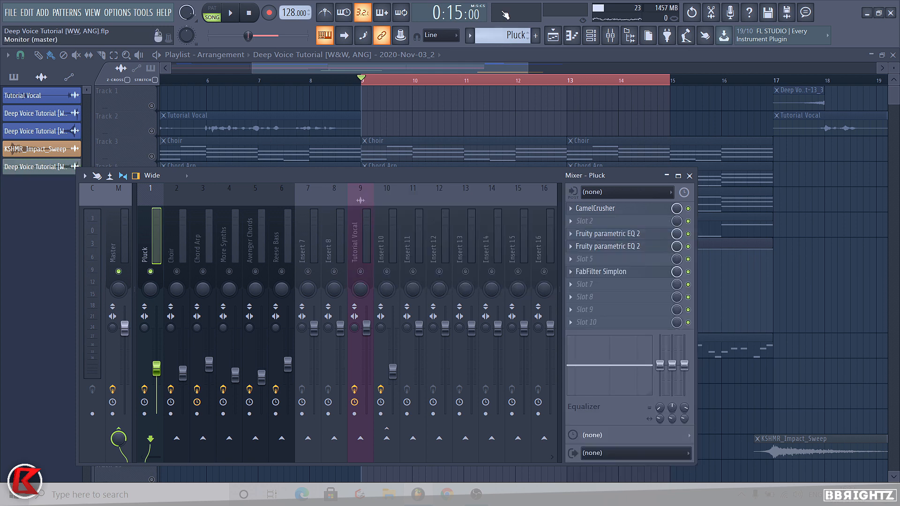
Step: Switch FX#1 back on in the Pluck channel's synth, audition a note and return to the playlist
{"action": "left_click", "coordinate": [599, 41]}
{"action": "scroll", "coordinate": [333, 75], "scroll_direction": "up", "scroll_amount": 1}
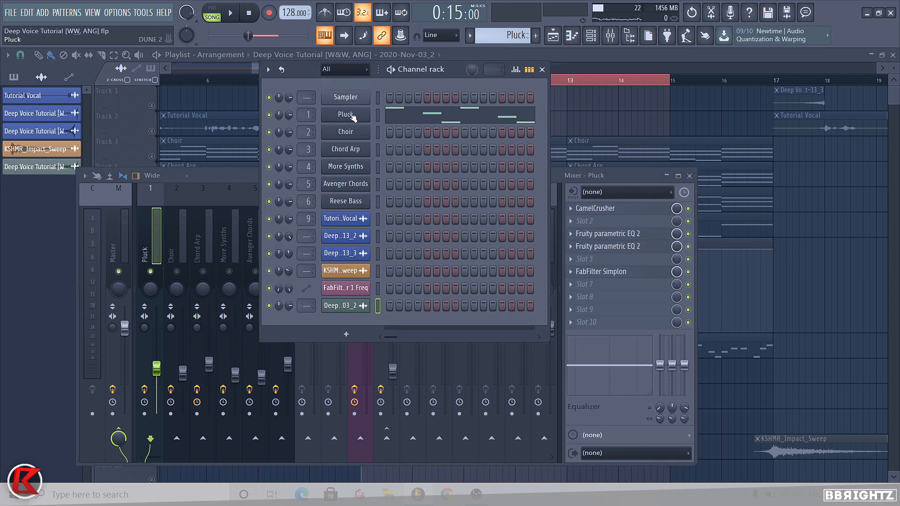
{"action": "left_click", "coordinate": [351, 115]}
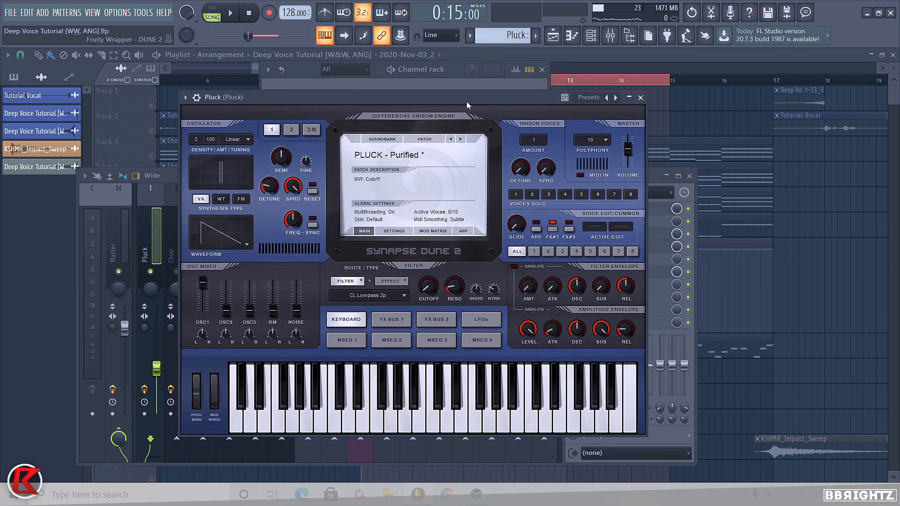
{"action": "key", "text": "z"}
{"action": "left_click", "coordinate": [640, 97]}
{"action": "left_click", "coordinate": [673, 114]}
Step: Reset the height of playlist Track 7 to 100%
{"action": "right_click", "coordinate": [147, 302]}
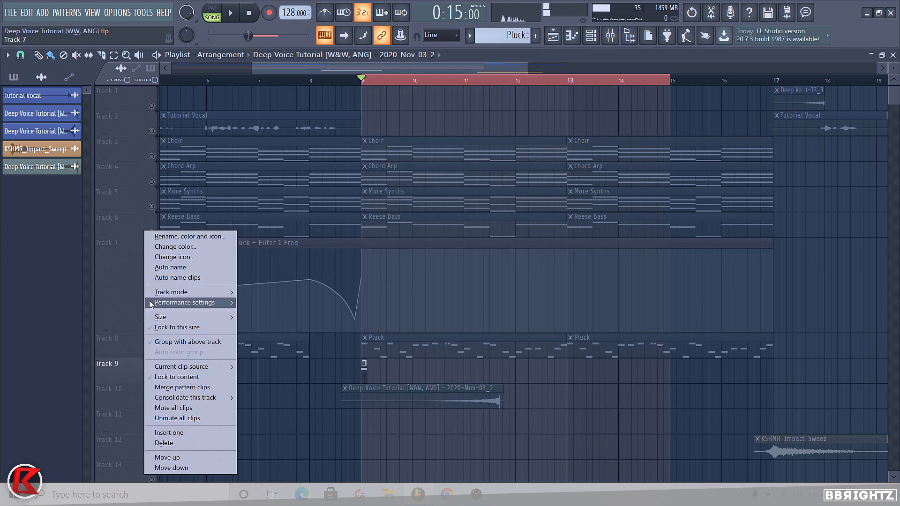
{"action": "left_click", "coordinate": [257, 339]}
{"action": "scroll", "coordinate": [139, 321], "scroll_direction": "up", "scroll_amount": 2}
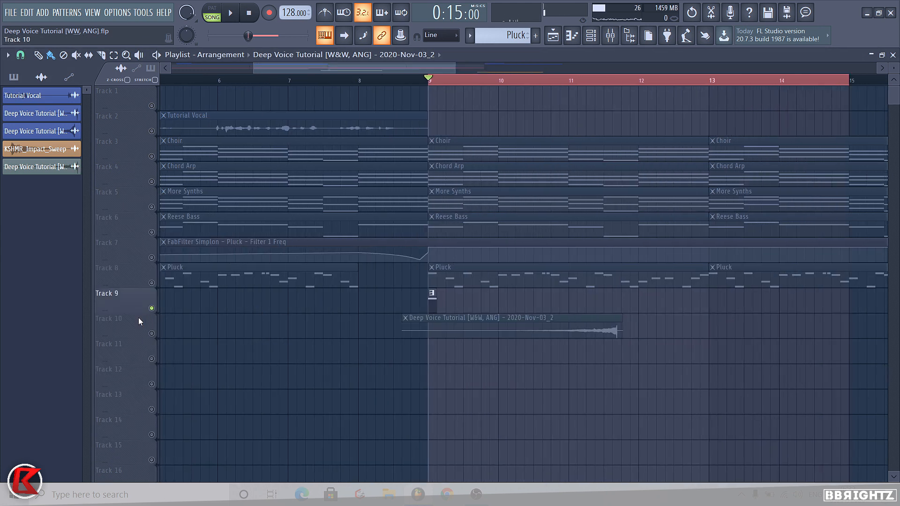
Step: Move the reversed Pluck sample from Track 10 up to Track 9, replacing the short note clip there
{"action": "right_click", "coordinate": [151, 283]}
{"action": "right_click", "coordinate": [151, 283]}
{"action": "left_click_drag", "start_coordinate": [510, 319], "coordinate": [368, 294]}
Step: Solo Track 9 and slice the silent tail off the reversed Pluck sample
{"action": "scroll", "coordinate": [456, 336], "scroll_direction": "up", "scroll_amount": 4}
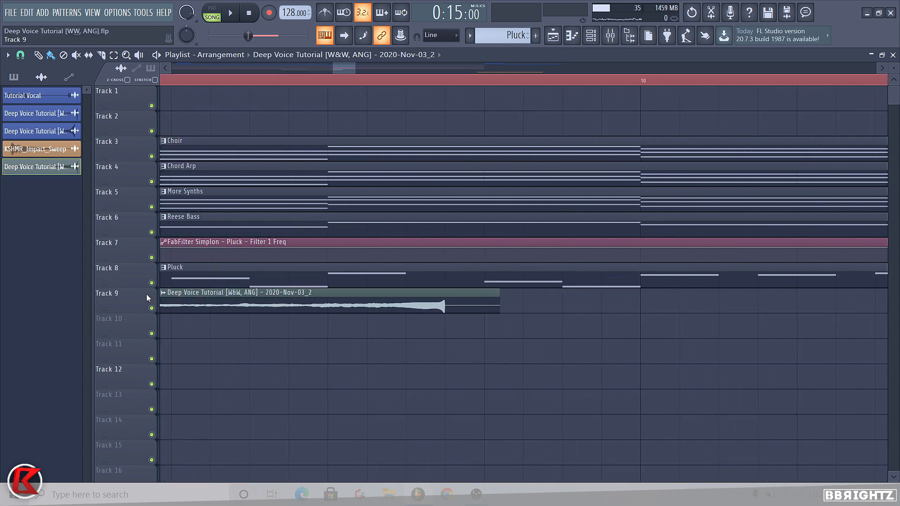
{"action": "right_click", "coordinate": [151, 308]}
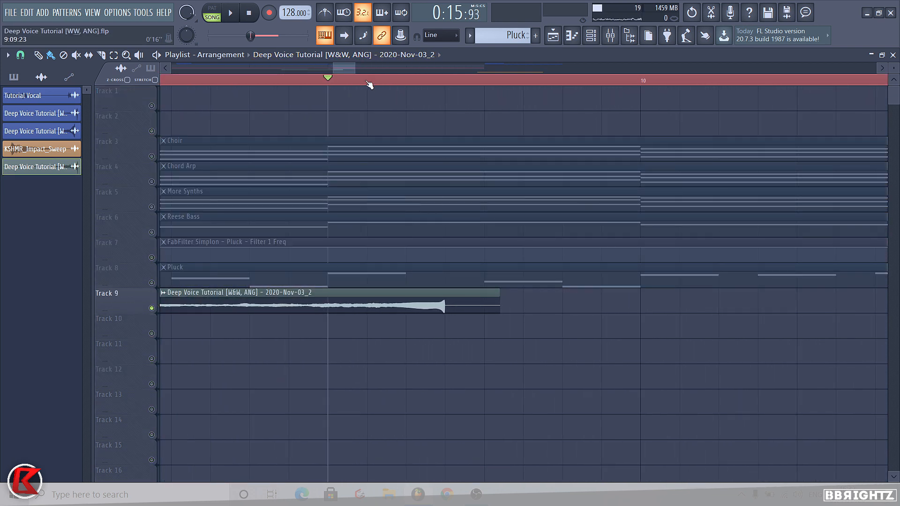
{"action": "left_click_drag", "start_coordinate": [369, 82], "coordinate": [460, 107]}
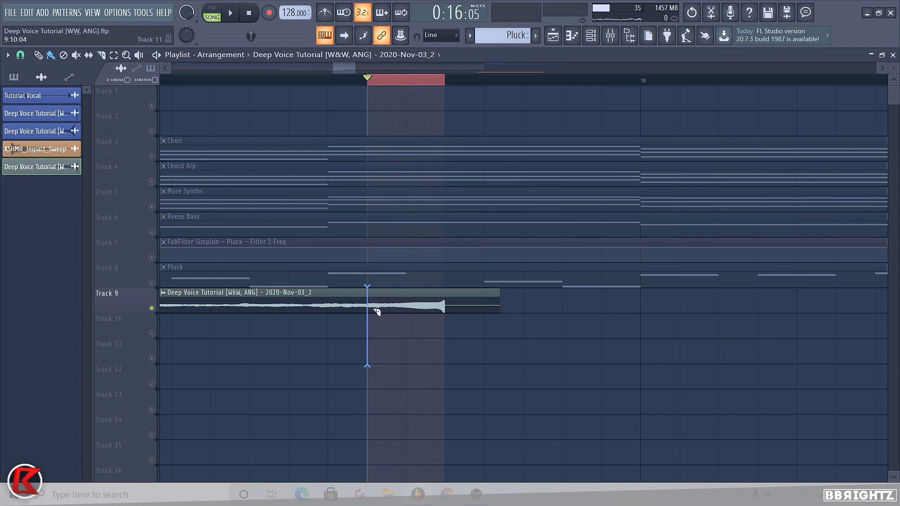
{"action": "left_click_drag", "start_coordinate": [378, 312], "coordinate": [372, 323]}
Step: Set the reversed sample's declicking mode to Generic (bleeding) in its channel settings
{"action": "double_click", "coordinate": [214, 293]}
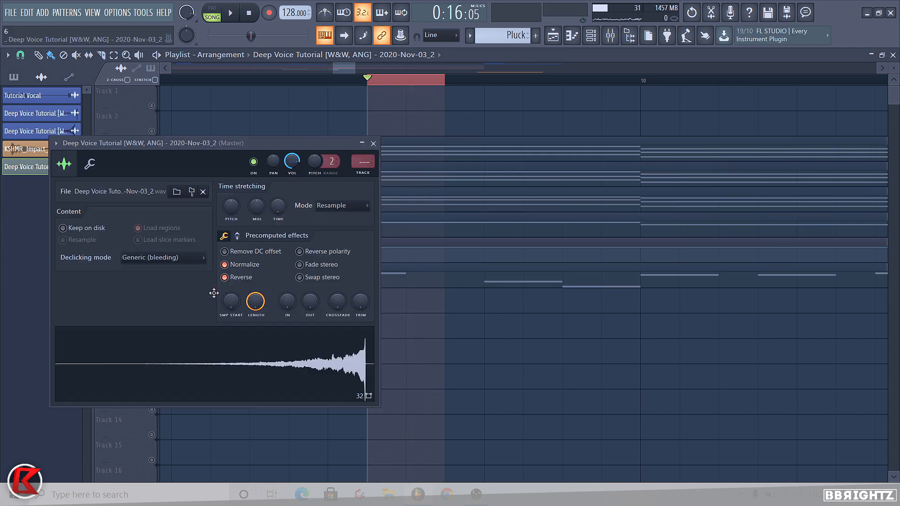
{"action": "left_click", "coordinate": [137, 261]}
{"action": "left_click", "coordinate": [133, 302]}
{"action": "key", "text": "Escape"}
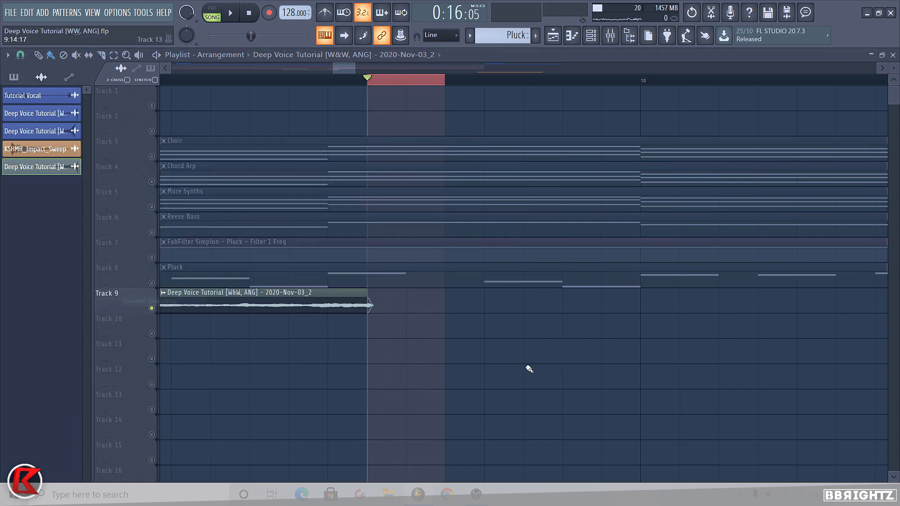
Step: Place the reversed sample so it ends at bar 9, slice it at bar 7 and delete the earlier part
{"action": "scroll", "coordinate": [445, 337], "scroll_direction": "down", "scroll_amount": 2}
{"action": "scroll", "coordinate": [507, 321], "scroll_direction": "down", "scroll_amount": 4}
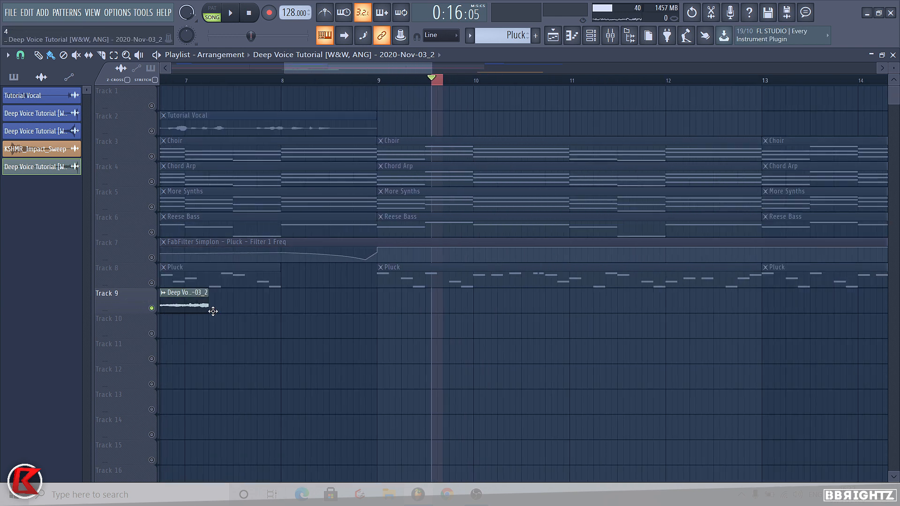
{"action": "left_click_drag", "start_coordinate": [296, 347], "coordinate": [295, 361]}
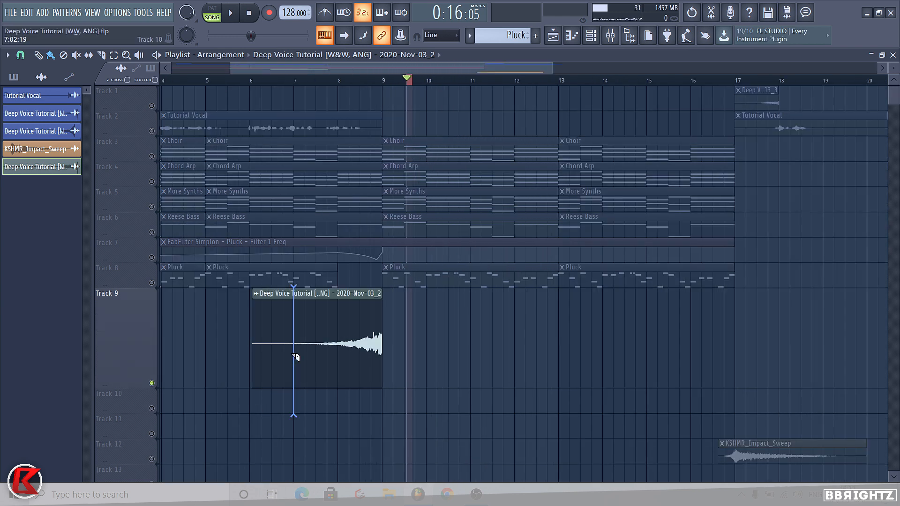
{"action": "right_click", "coordinate": [277, 348]}
Step: Add a fade-in to the reversed sample in its channel settings
{"action": "double_click", "coordinate": [326, 342]}
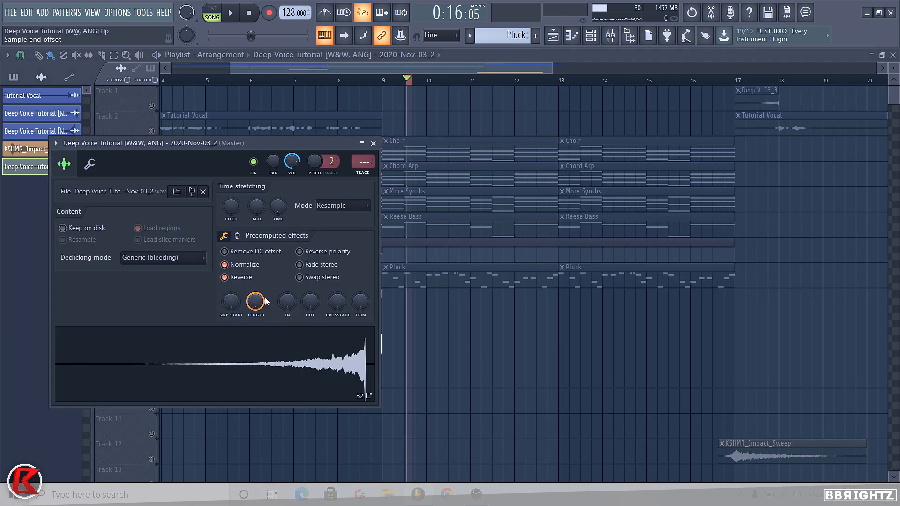
{"action": "key", "text": "Escape"}
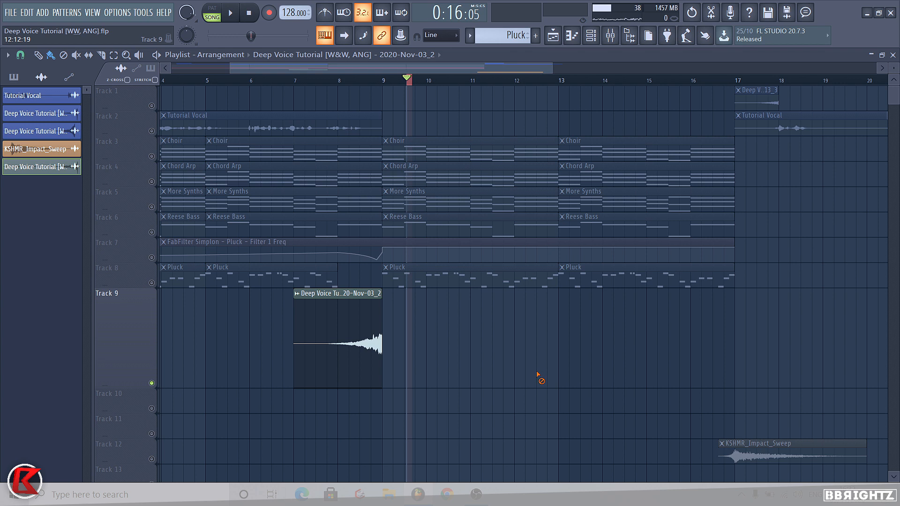
{"action": "double_click", "coordinate": [322, 349]}
{"action": "key", "text": "Escape"}
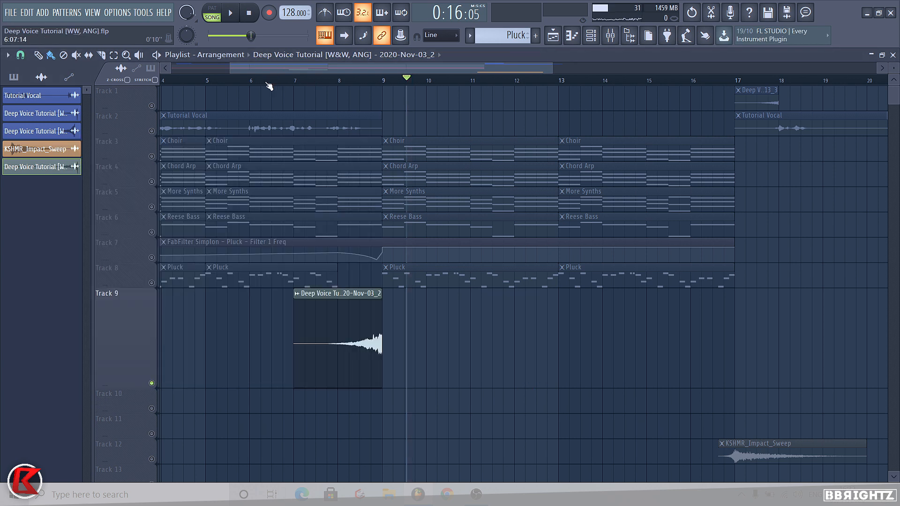
Step: Unmute Tracks 7 and 8 for playback alongside the sample and reset Track 9's height to 100%
{"action": "left_click", "coordinate": [151, 283]}
{"action": "left_click", "coordinate": [152, 257]}
{"action": "key", "text": "space"}
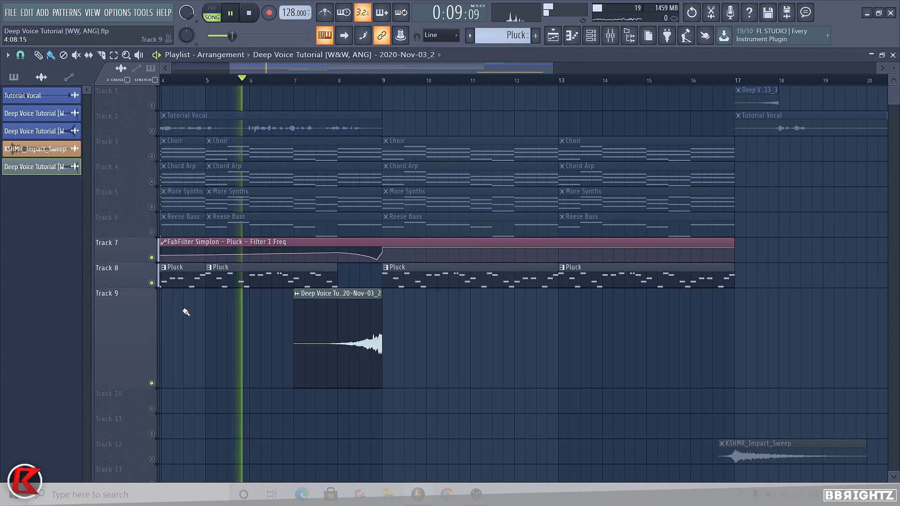
{"action": "right_click", "coordinate": [125, 344]}
{"action": "mouse_move", "coordinate": [136, 317]}
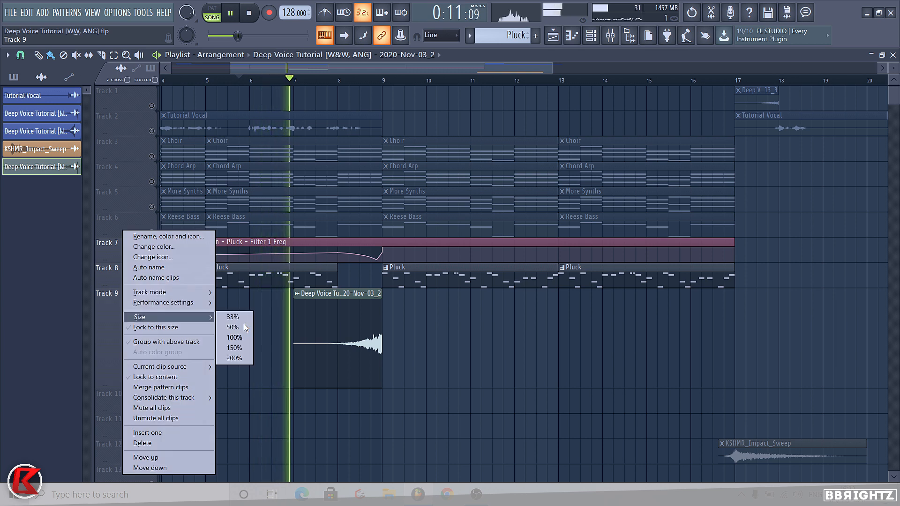
{"action": "left_click", "coordinate": [233, 341]}
Step: Lower the reversed sample's channel volume to 57% while listening to the transition
{"action": "double_click", "coordinate": [357, 309]}
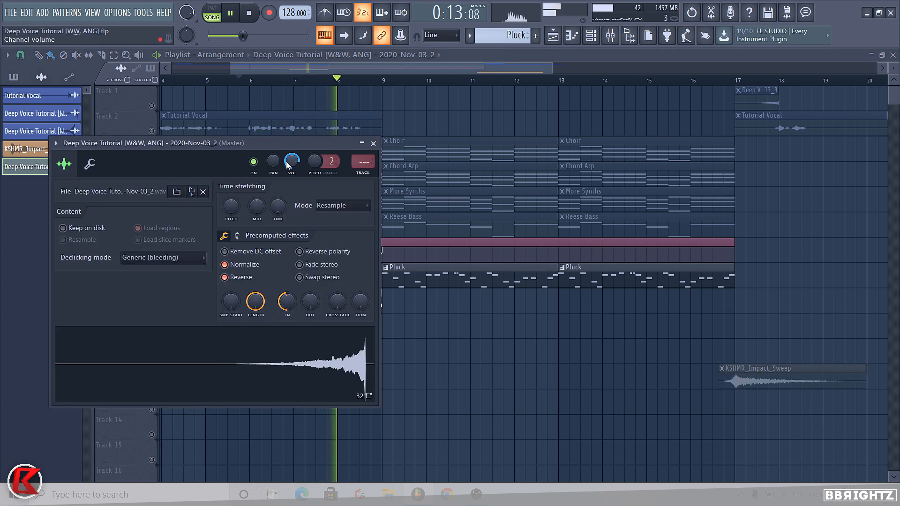
{"action": "left_click_drag", "start_coordinate": [288, 163], "coordinate": [288, 167]}
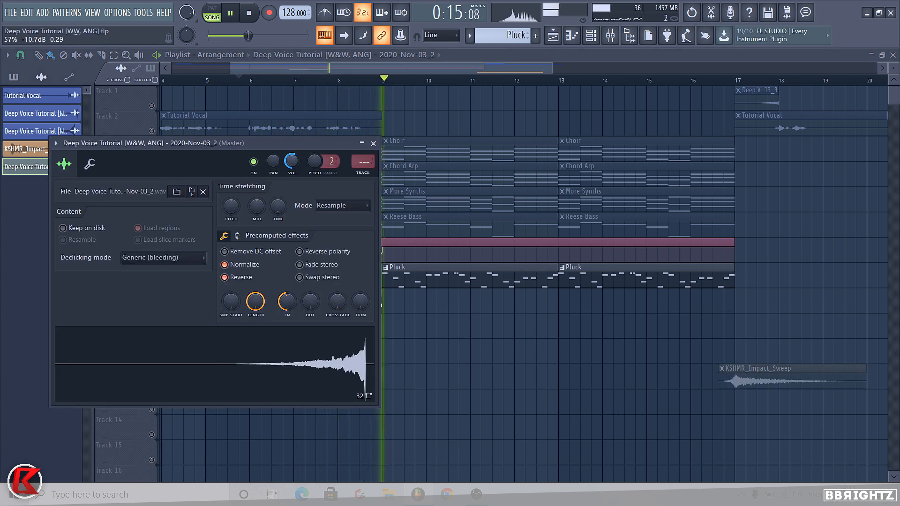
{"action": "key", "text": "space"}
{"action": "left_click", "coordinate": [373, 143]}
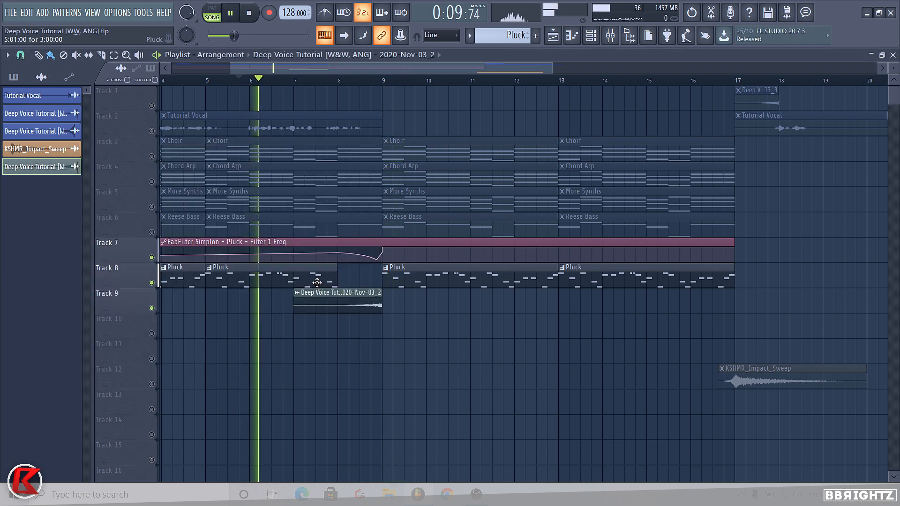
Step: Delete the filter automation point at bar 9 on Track 7, adjust the rising curve and audition it
{"action": "scroll", "coordinate": [415, 253], "scroll_direction": "up", "scroll_amount": 6, "text": "ctrl"}
{"action": "right_click", "coordinate": [415, 253]}
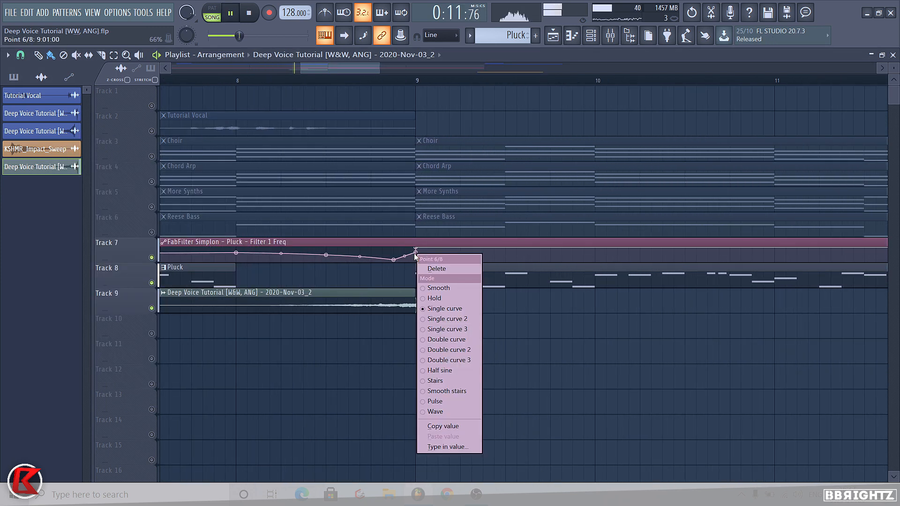
{"action": "left_click", "coordinate": [434, 270]}
{"action": "left_click_drag", "start_coordinate": [405, 254], "coordinate": [405, 256]}
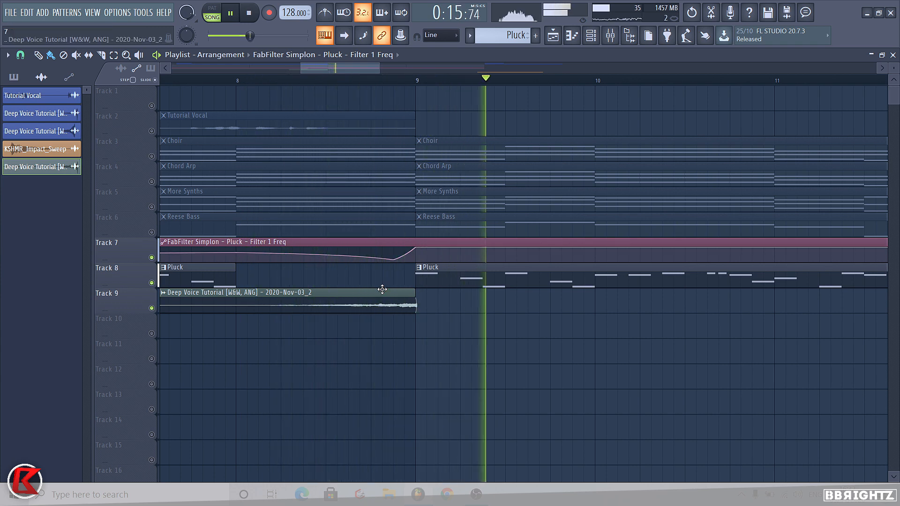
{"action": "key", "text": "space"}
Step: Unmute all playlist tracks and play the full break leading into the transition
{"action": "scroll", "coordinate": [444, 327], "scroll_direction": "down", "scroll_amount": 5}
{"action": "scroll", "coordinate": [256, 161], "scroll_direction": "down", "scroll_amount": 4}
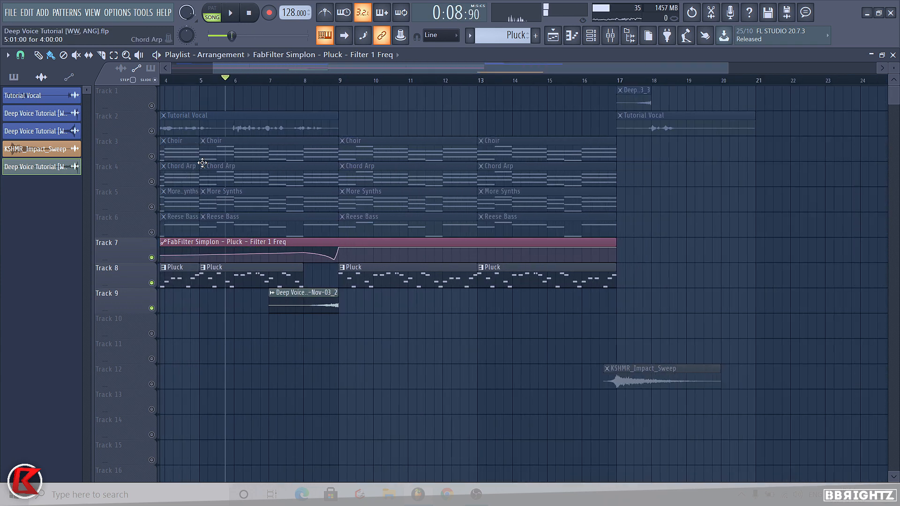
{"action": "right_click", "coordinate": [151, 131]}
{"action": "right_click", "coordinate": [151, 131]}
{"action": "left_click_drag", "start_coordinate": [219, 80], "coordinate": [223, 84]}
{"action": "key", "text": "space"}
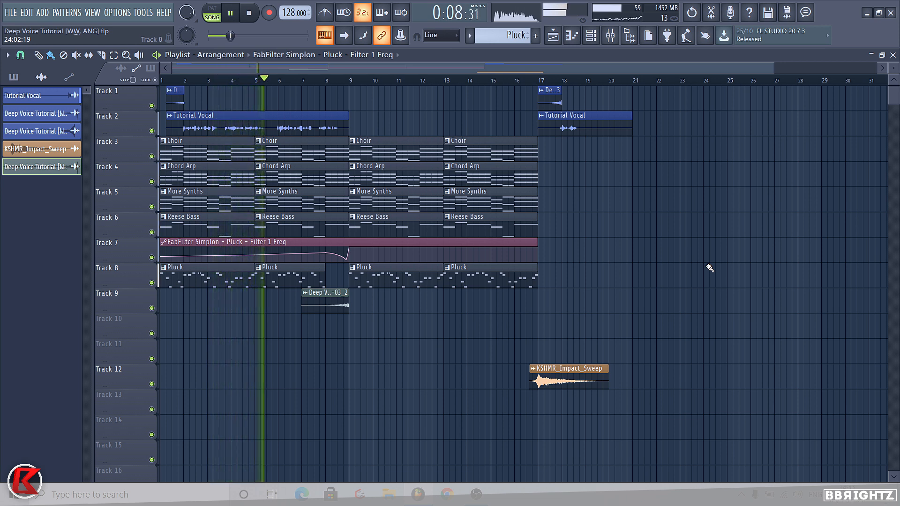
Step: Rename the reversed sample on Track 9 as Reverse Reverb Pluck and stop playback
{"action": "left_click", "coordinate": [309, 299]}
{"action": "left_click", "coordinate": [309, 299]}
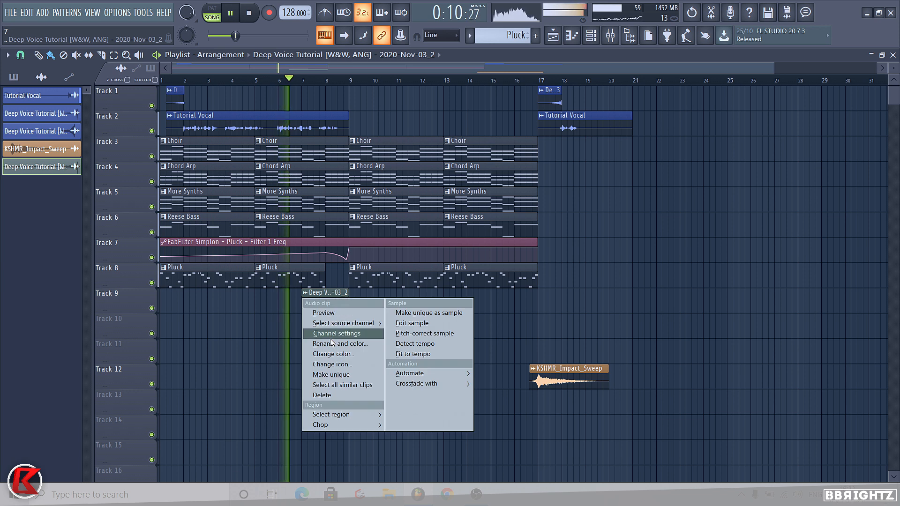
{"action": "left_click", "coordinate": [329, 334]}
{"action": "type", "text": "Reve"}
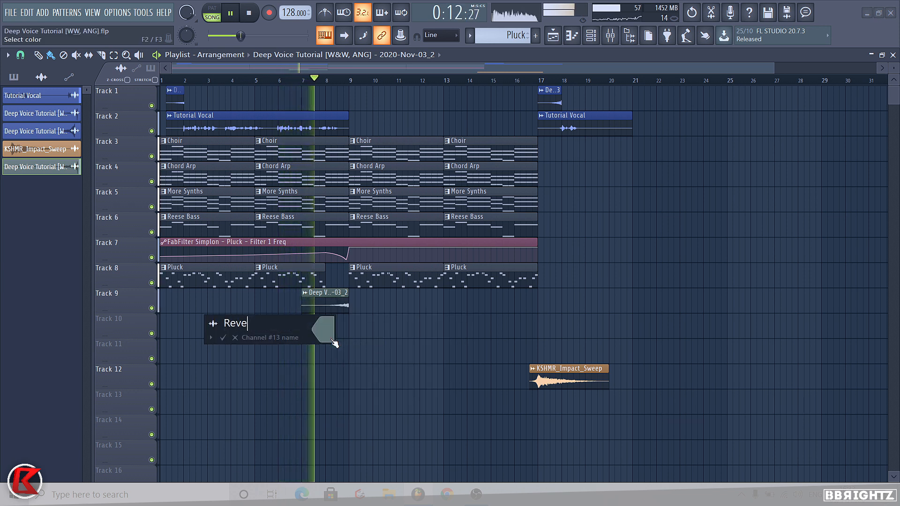
{"action": "type", "text": "rse REwe"}
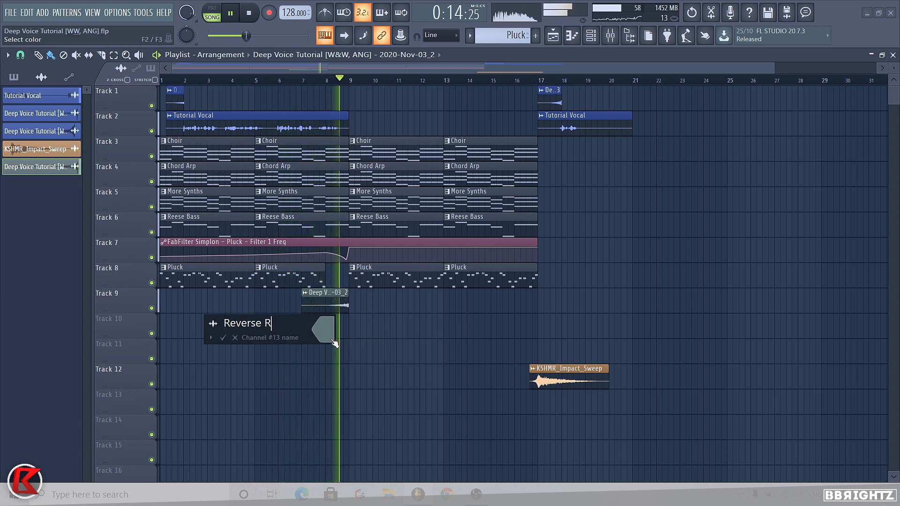
{"action": "key", "text": "BackSpace"}
{"action": "key", "text": "BackSpace"}
{"action": "key", "text": "BackSpace"}
{"action": "type", "text": "e"}
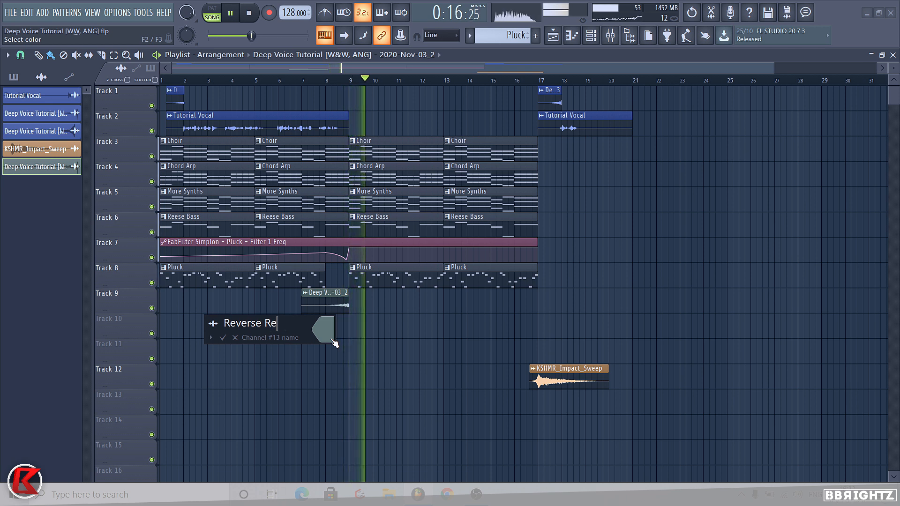
{"action": "type", "text": "verb Pluck"}
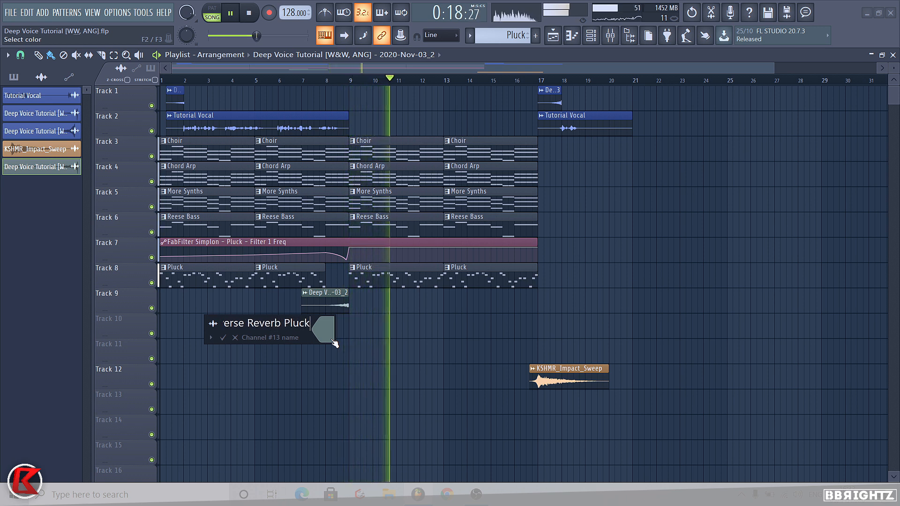
{"action": "key", "text": "Return"}
{"action": "key", "text": "space"}
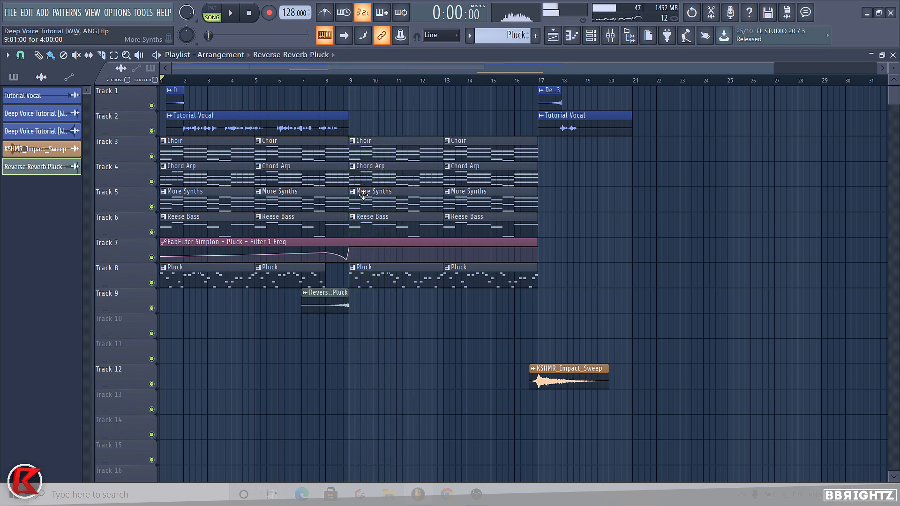
Step: Raise the Pluck mixer track's fader slightly and audition the transition from around bar 7
{"action": "double_click", "coordinate": [337, 312]}
{"action": "left_click", "coordinate": [373, 144]}
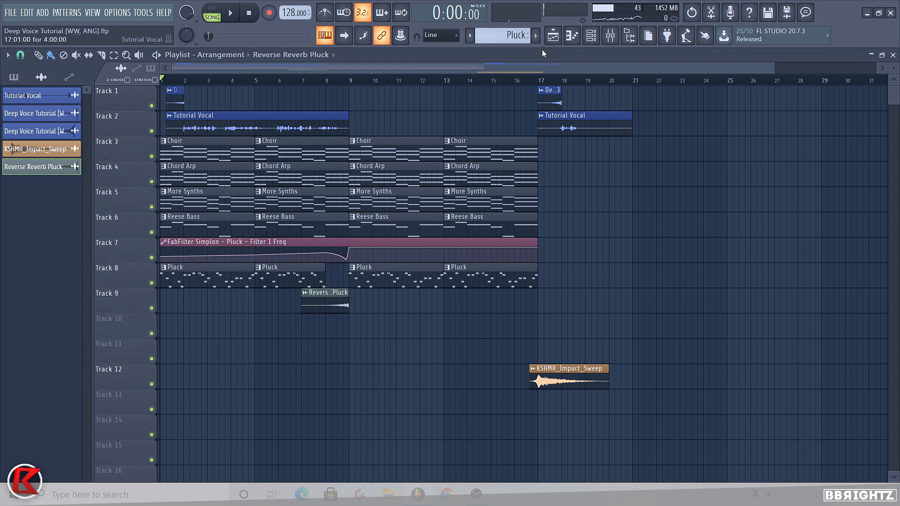
{"action": "left_click", "coordinate": [610, 41]}
{"action": "left_click", "coordinate": [160, 369]}
{"action": "left_click", "coordinate": [257, 53]}
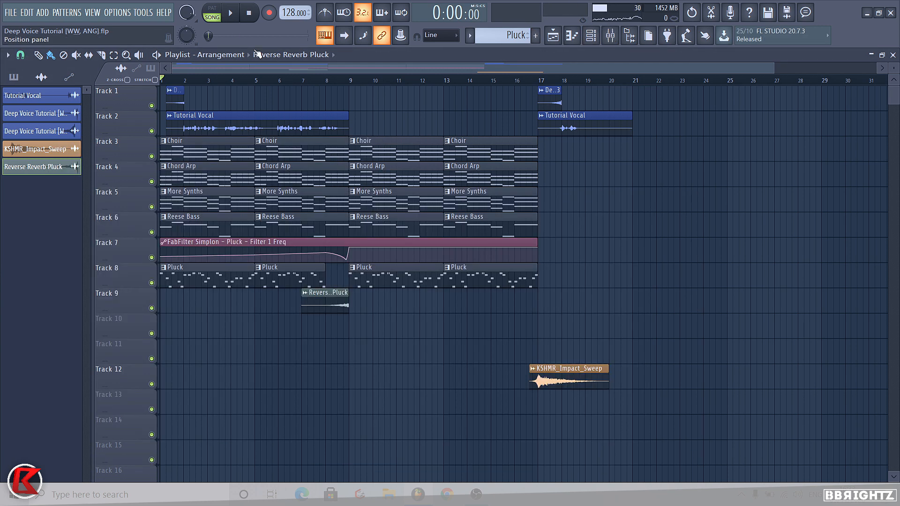
{"action": "key", "text": "space"}
{"action": "key", "text": "F9"}
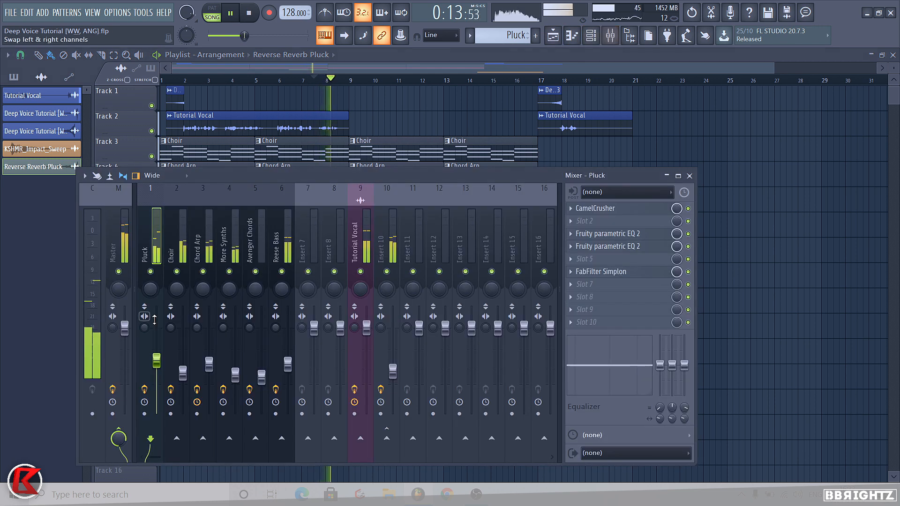
{"action": "right_click", "coordinate": [765, 302]}
{"action": "key", "text": "space"}
Step: Mute the Reverse Reverb Pluck clip and lengthen the second Pluck clip on Track 8 to about bar 8.5
{"action": "left_click", "coordinate": [325, 281]}
{"action": "scroll", "coordinate": [332, 288], "scroll_direction": "up", "scroll_amount": 4}
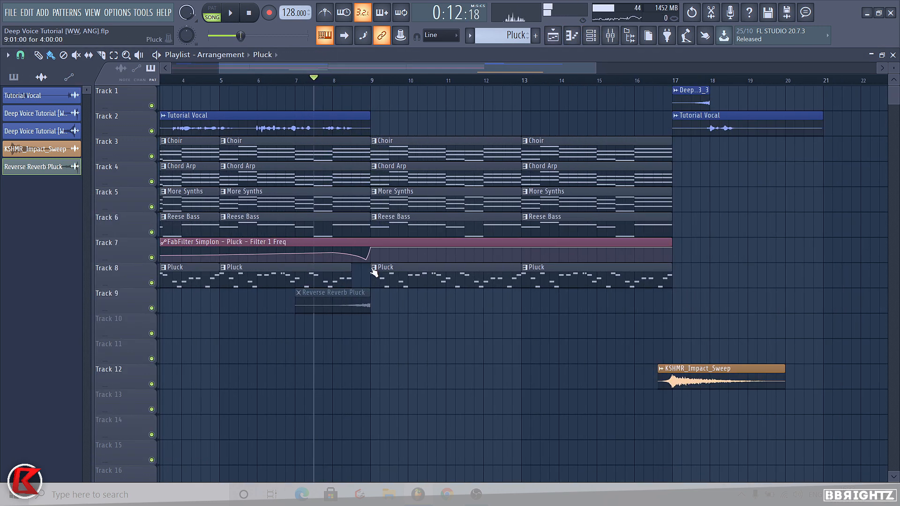
Step: Audition the transition into bar 9 without the Reverse Reverb Pluck clip, and unmute the clip to compare
{"action": "key", "text": "space"}
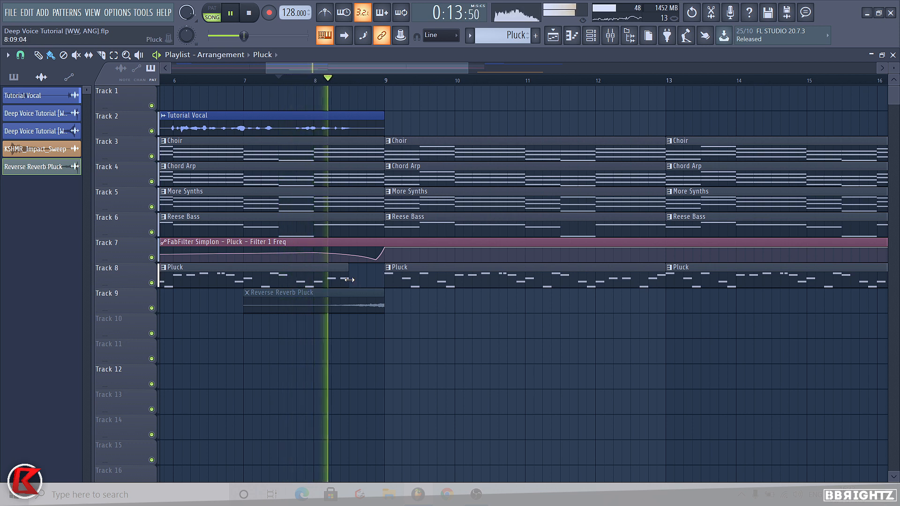
{"action": "key", "text": "space"}
{"action": "key", "text": "space"}
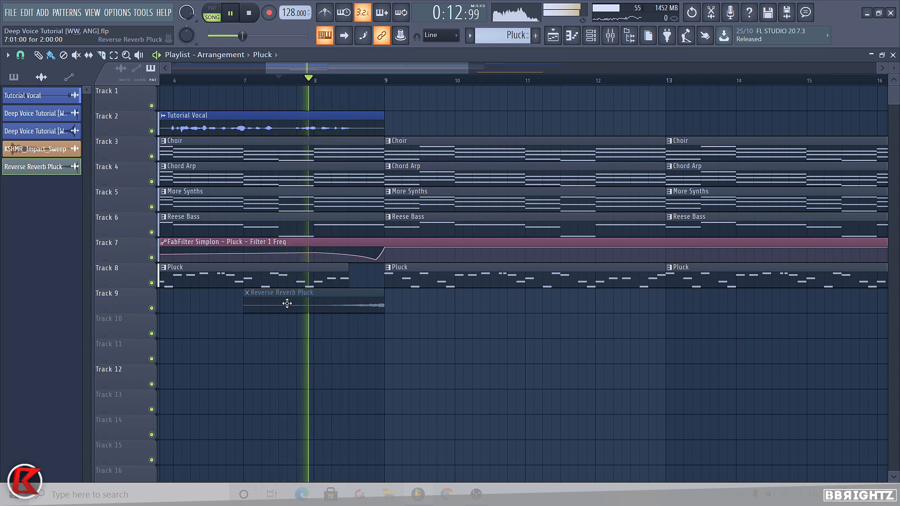
{"action": "left_click", "coordinate": [247, 292]}
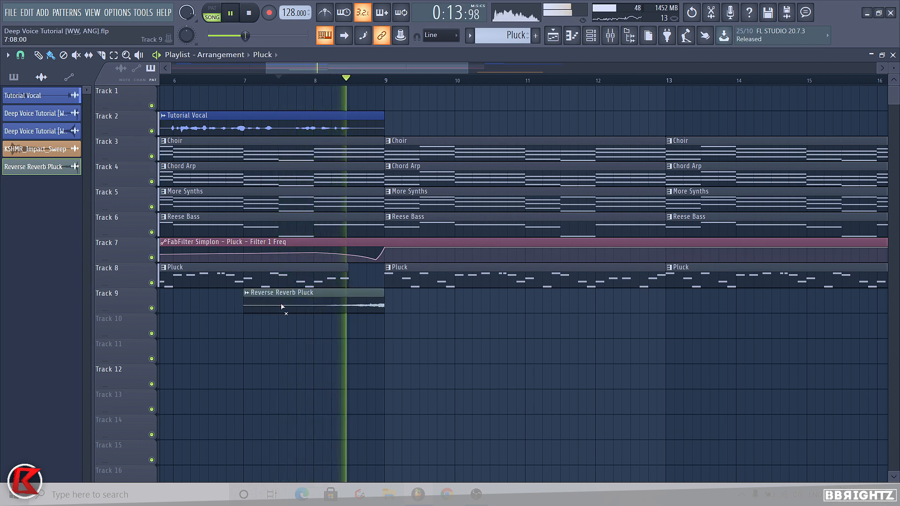
{"action": "double_click", "coordinate": [321, 305]}
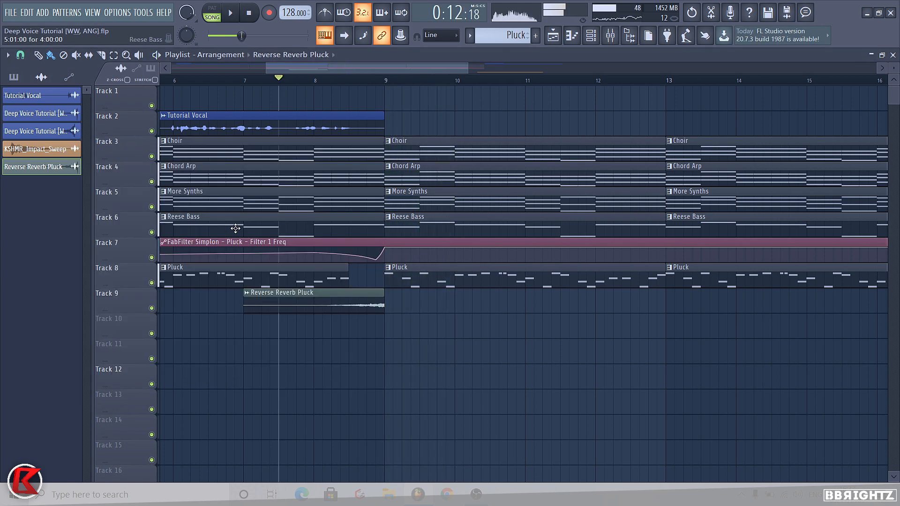
Step: Play the second half of the break from bar 9 and listen on into bar 17
{"action": "scroll", "coordinate": [243, 269], "scroll_direction": "down", "scroll_amount": 5}
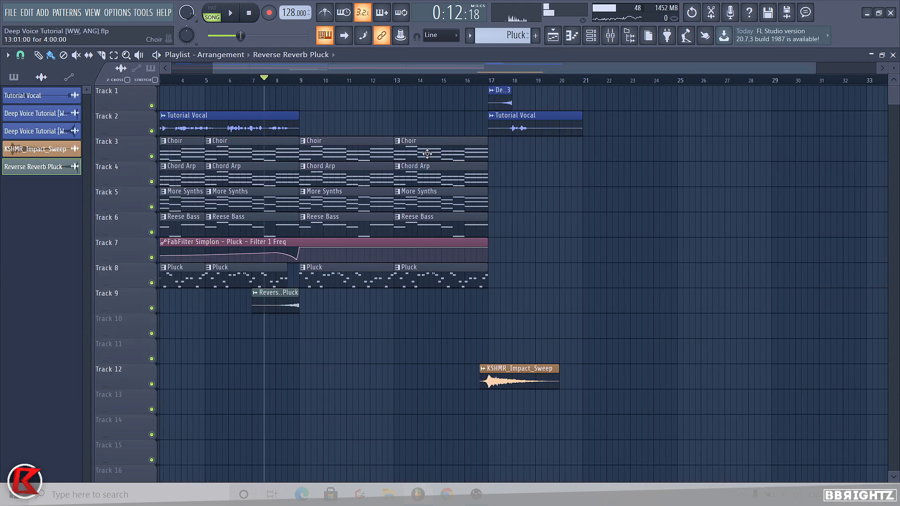
{"action": "scroll", "coordinate": [427, 153], "scroll_direction": "down", "scroll_amount": 1}
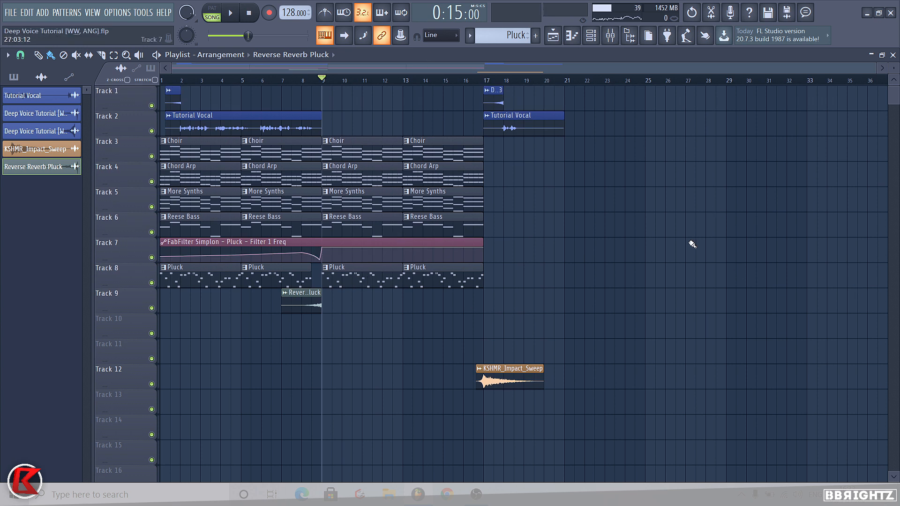
{"action": "key", "text": "space"}
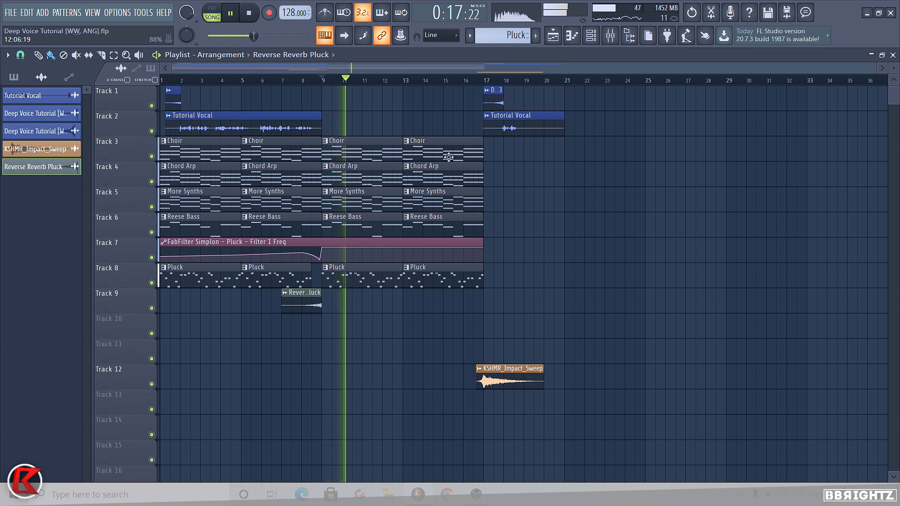
{"action": "left_click", "coordinate": [489, 36]}
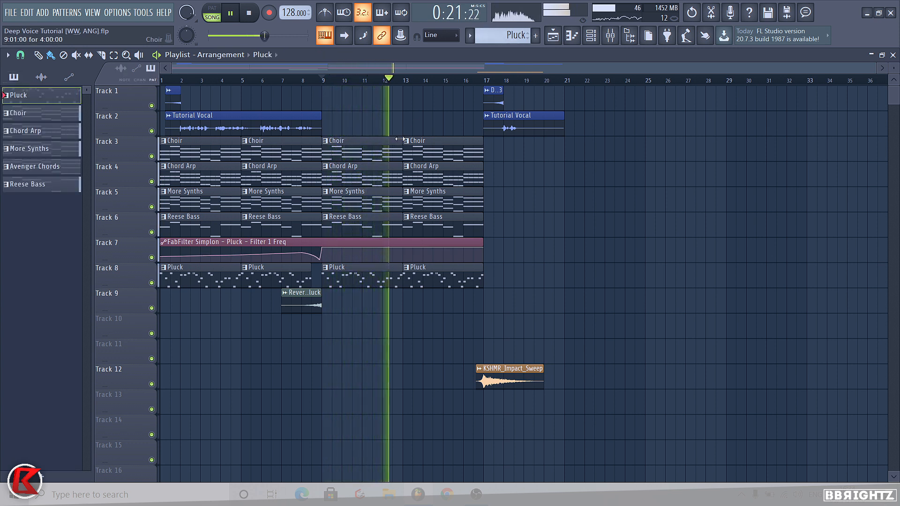
{"action": "key", "text": "space"}
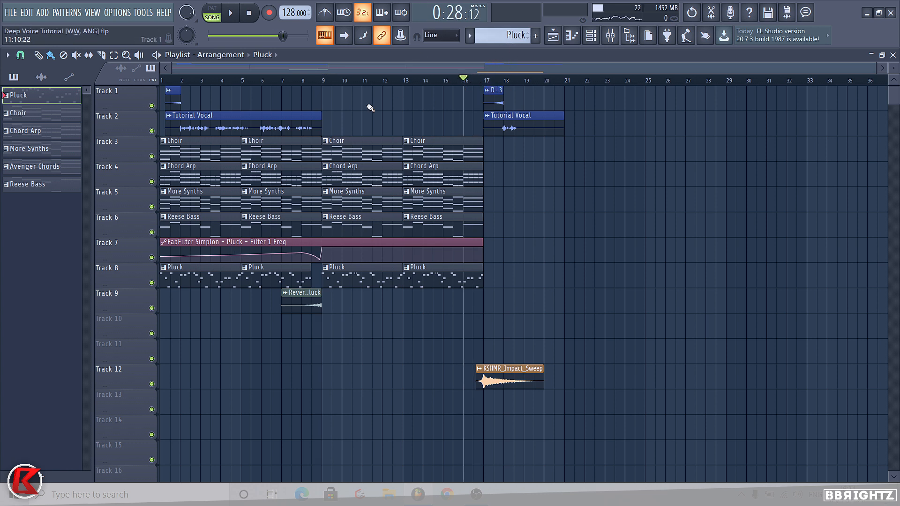
{"action": "key", "text": "space"}
{"action": "scroll", "coordinate": [464, 152], "scroll_direction": "up", "scroll_amount": 2}
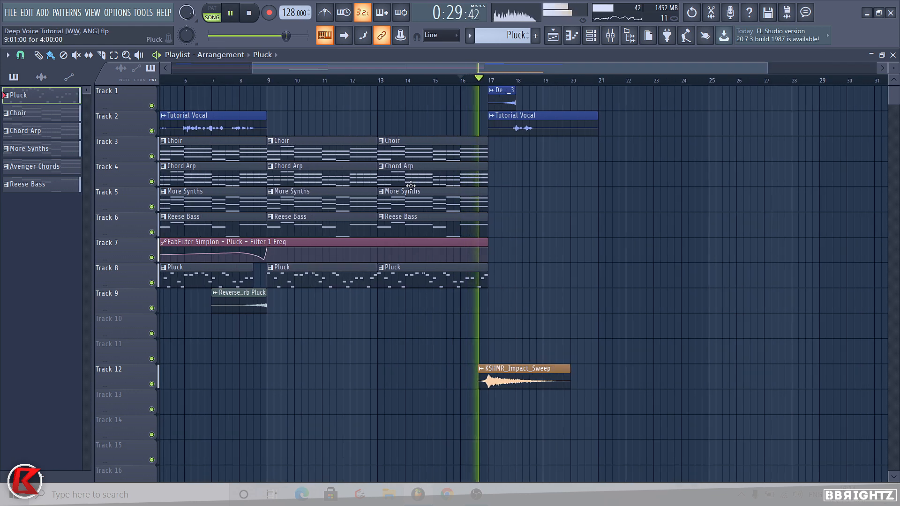
Step: Stop playback and copy the Pluck channel's notes from the Pluck pattern
{"action": "left_click", "coordinate": [589, 40]}
{"action": "right_click", "coordinate": [363, 114]}
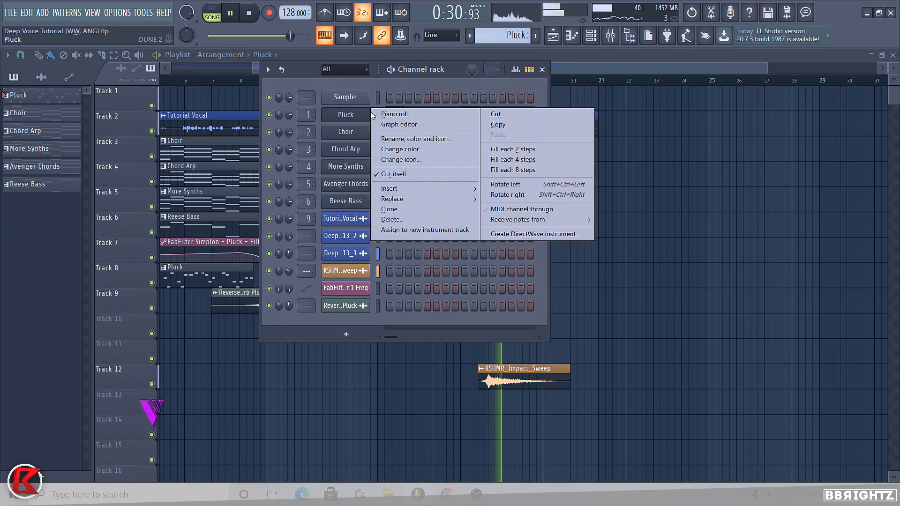
{"action": "left_click", "coordinate": [502, 127]}
{"action": "right_click", "coordinate": [777, 250]}
{"action": "scroll", "coordinate": [348, 201], "scroll_direction": "down", "scroll_amount": 2}
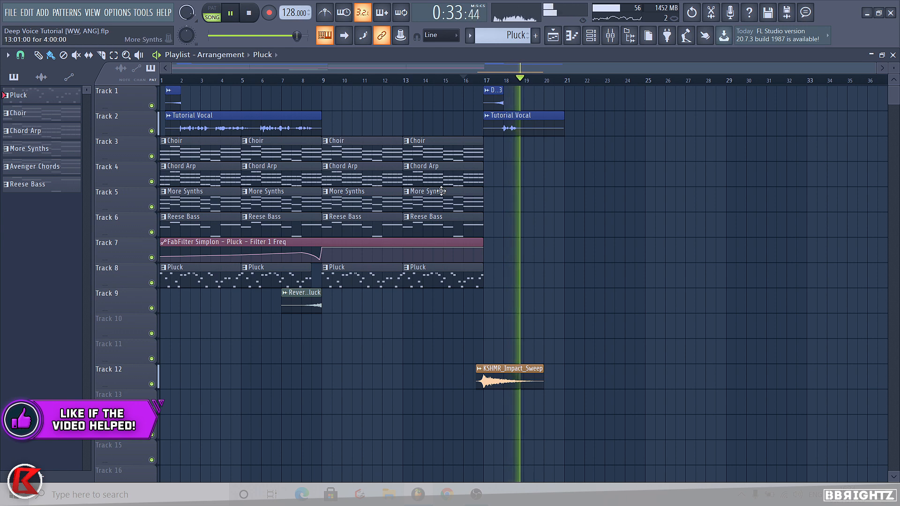
{"action": "key", "text": "space"}
{"action": "left_click", "coordinate": [590, 37]}
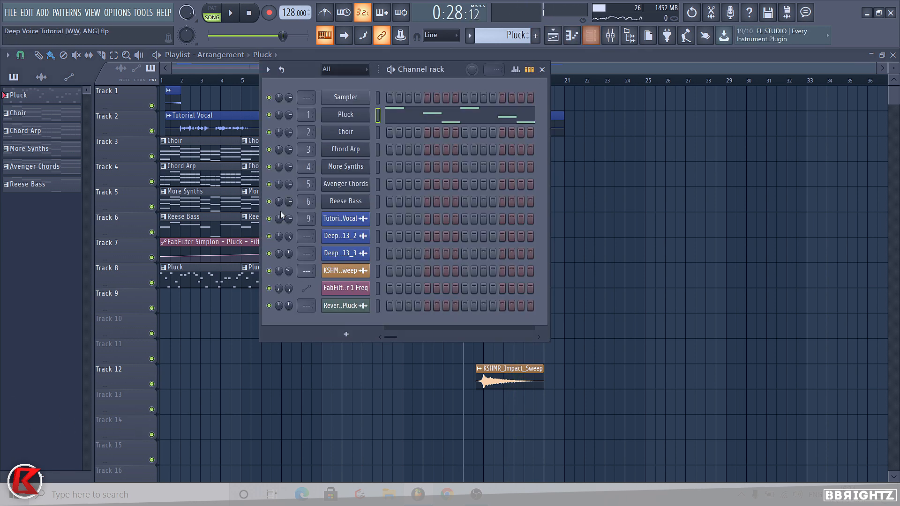
{"action": "right_click", "coordinate": [341, 119]}
{"action": "left_click", "coordinate": [517, 127]}
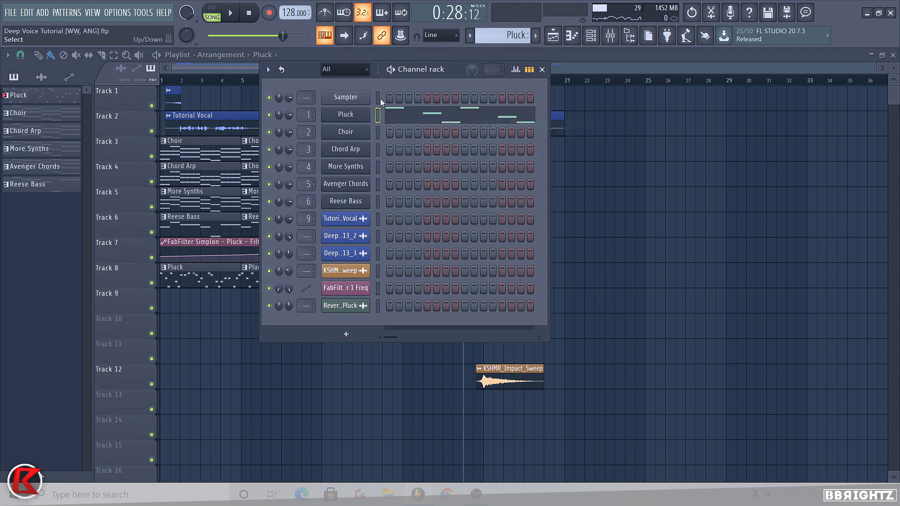
{"action": "right_click", "coordinate": [360, 117]}
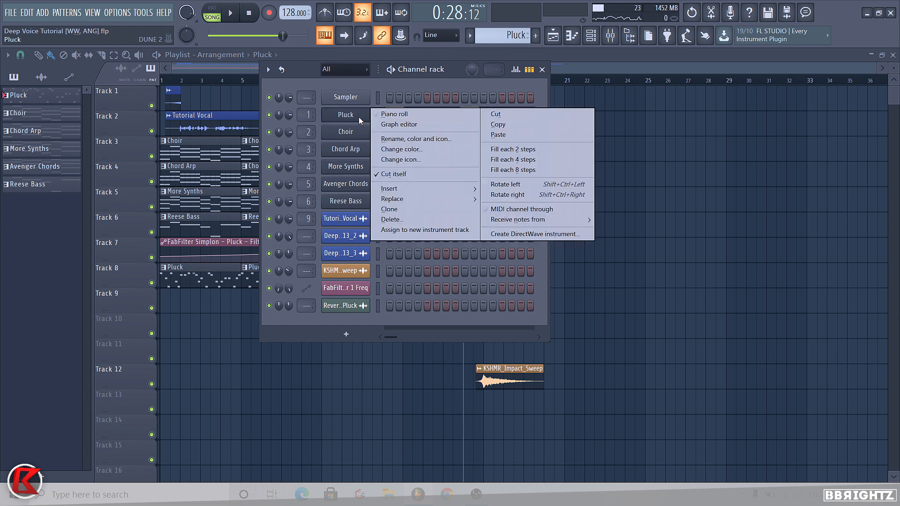
{"action": "left_click", "coordinate": [513, 125]}
{"action": "left_click", "coordinate": [802, 192]}
Step: Create a new empty pattern and name it Supersaw
{"action": "left_click", "coordinate": [591, 36]}
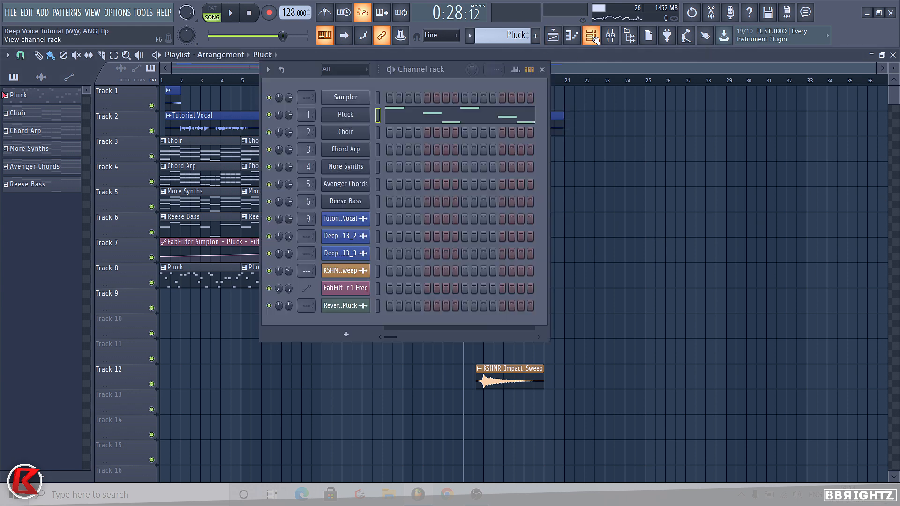
{"action": "scroll", "coordinate": [517, 40], "scroll_direction": "down", "scroll_amount": 6}
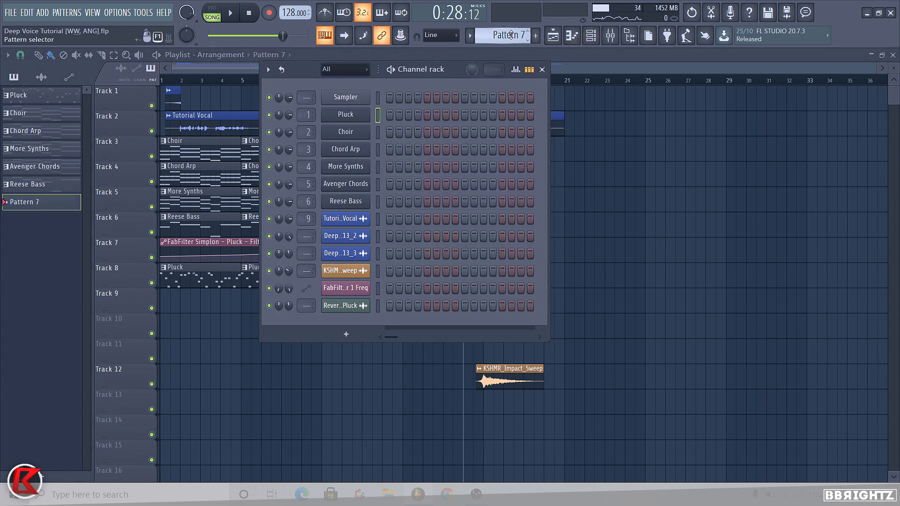
{"action": "left_click", "coordinate": [517, 37]}
{"action": "left_click", "coordinate": [618, 85]}
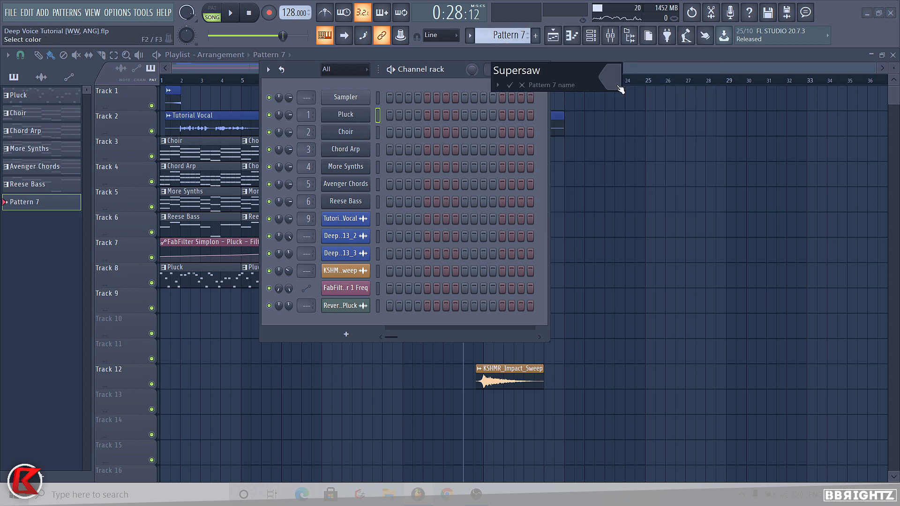
{"action": "type", "text": "Supersaw"}
{"action": "key", "text": "Return"}
Step: Clone the empty Sampler channel to below Reese Bass and duplicate it until five blank Samplers sit there
{"action": "right_click", "coordinate": [342, 97]}
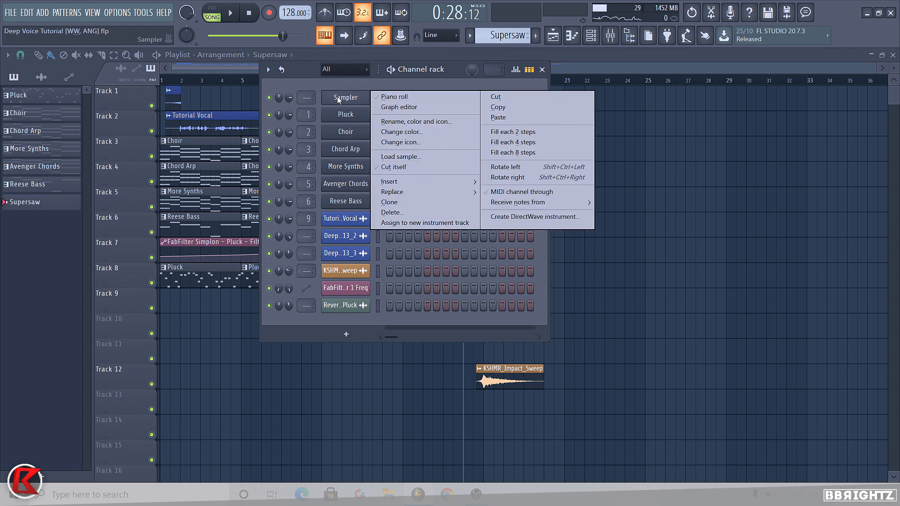
{"action": "left_click", "coordinate": [390, 202]}
{"action": "left_click_drag", "start_coordinate": [343, 121], "coordinate": [339, 219]}
{"action": "right_click", "coordinate": [340, 219]}
{"action": "left_click", "coordinate": [389, 324]}
{"action": "right_click", "coordinate": [339, 219]}
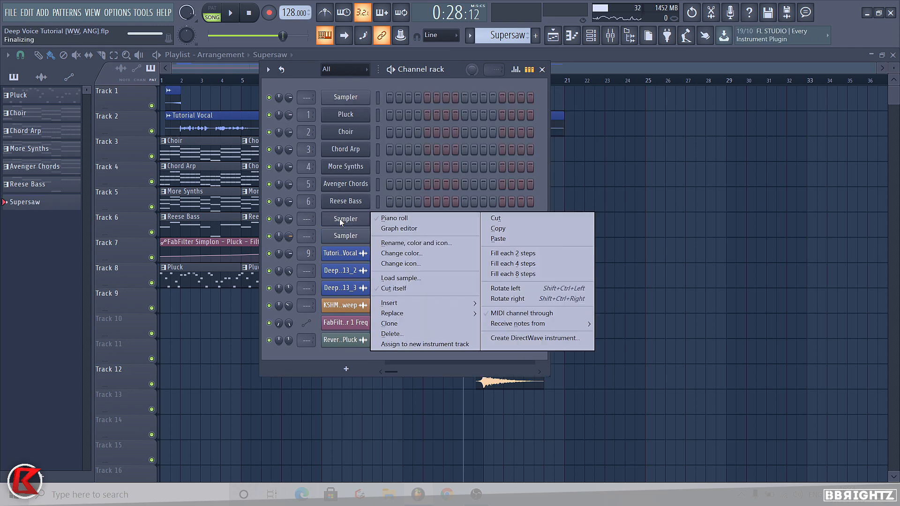
{"action": "left_click", "coordinate": [389, 323]}
{"action": "right_click", "coordinate": [340, 218]}
{"action": "left_click", "coordinate": [389, 323]}
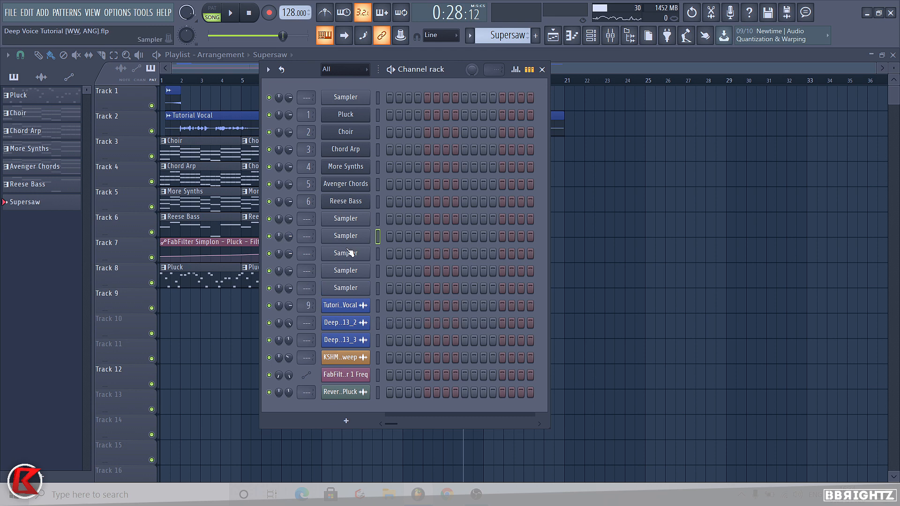
Step: Replace the second new Sampler with reFX Nexus and load a preset from the EDM 5 folder's Synth category
{"action": "right_click", "coordinate": [349, 253]}
{"action": "right_click", "coordinate": [350, 236]}
{"action": "mouse_move", "coordinate": [398, 331]}
{"action": "left_click", "coordinate": [515, 326]}
{"action": "left_click", "coordinate": [287, 338]}
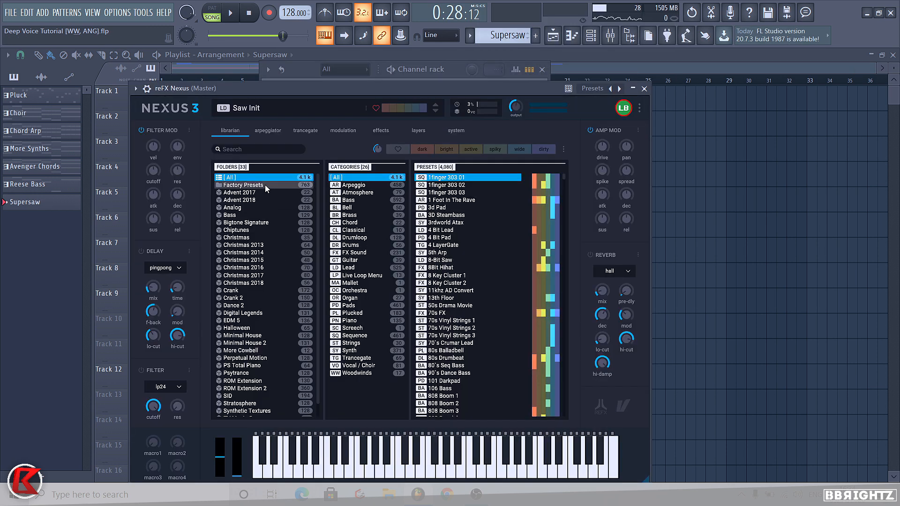
{"action": "left_click", "coordinate": [237, 320]}
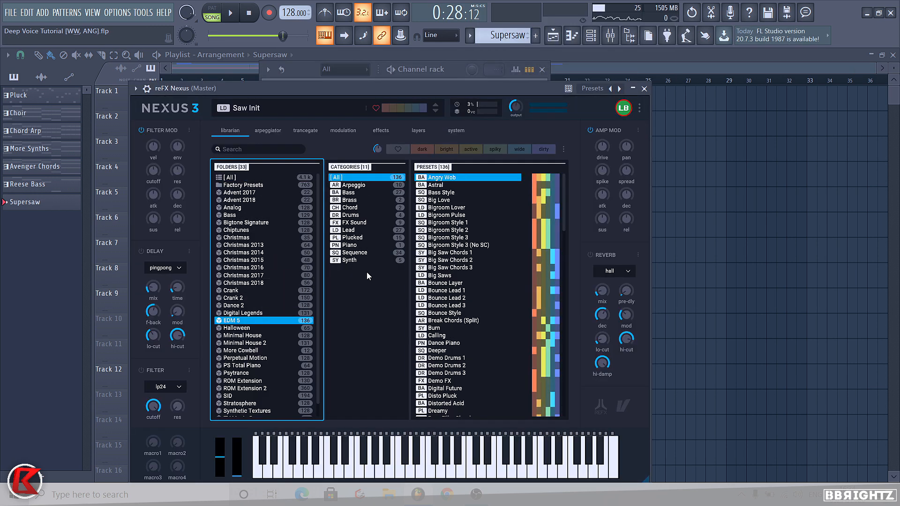
{"action": "left_click", "coordinate": [370, 261]}
{"action": "left_click", "coordinate": [435, 179]}
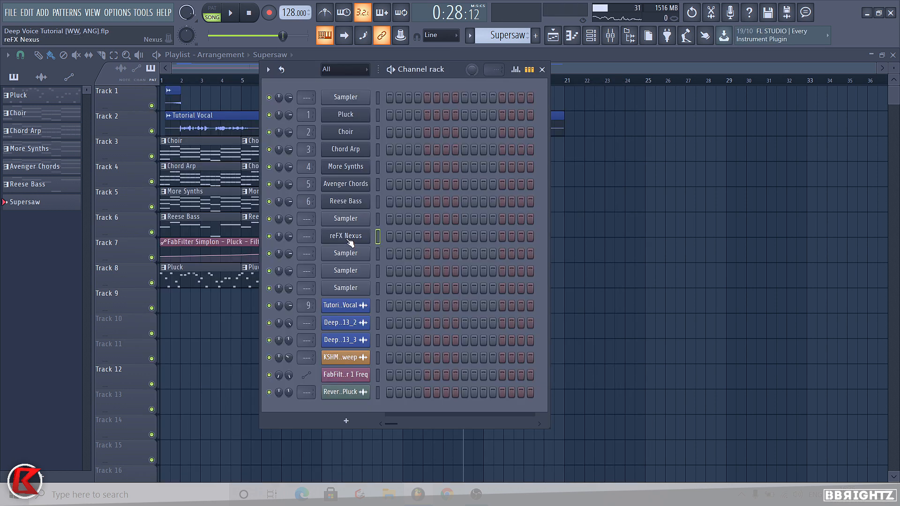
Step: Paste the copied pluck notes into the reFX Nexus channel and rename the channel Supersaw Chords 1
{"action": "key", "text": "ctrl+v"}
{"action": "right_click", "coordinate": [349, 240]}
{"action": "left_click", "coordinate": [327, 242]}
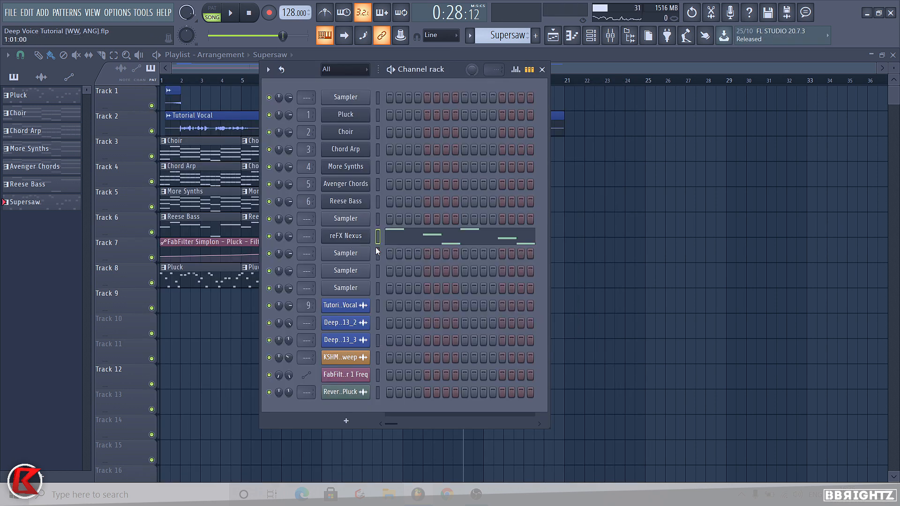
{"action": "right_click", "coordinate": [376, 247]}
{"action": "left_click", "coordinate": [406, 253]}
{"action": "type", "text": "Sup"}
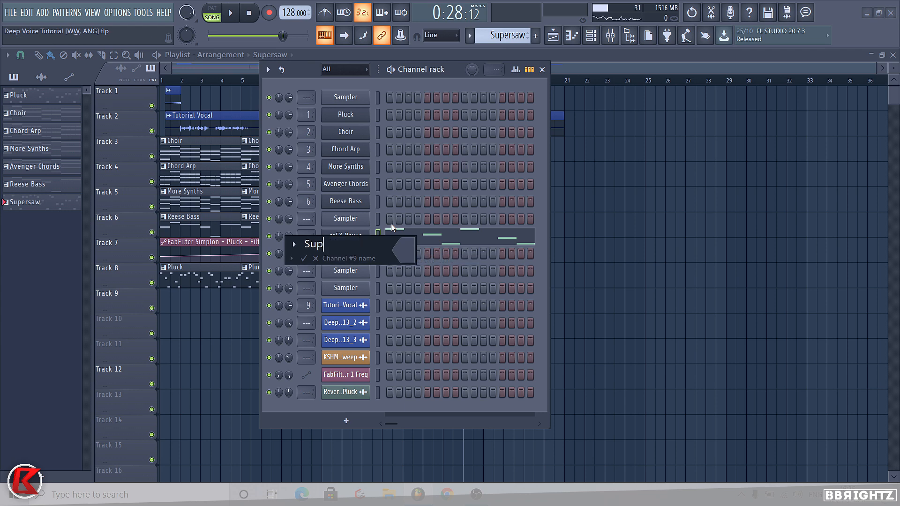
{"action": "type", "text": "ersaw Chord"}
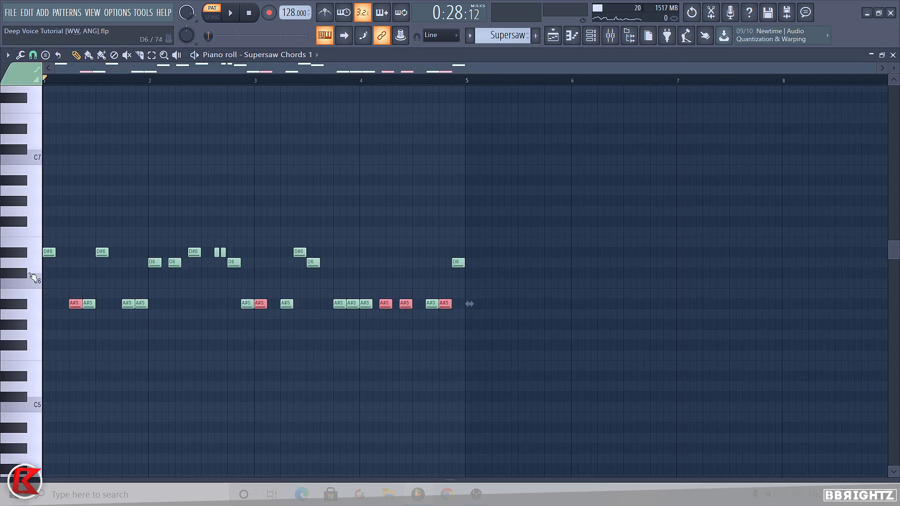
Step: Transpose the D#6 notes and the D6 notes down to A#5 so the whole rhythm sits on one pitch, and return to the playlist
{"action": "left_click", "coordinate": [26, 255], "text": "ctrl"}
{"action": "key", "text": "shift+Down"}
{"action": "key", "text": "shift+Down"}
{"action": "key", "text": "shift+Down"}
{"action": "key", "text": "shift+Down"}
{"action": "key", "text": "shift+Down"}
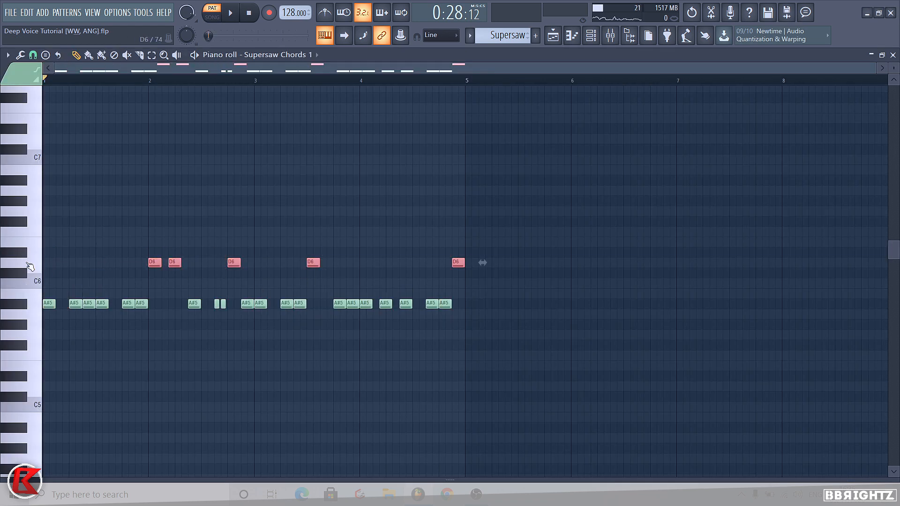
{"action": "key", "text": "shift+Down"}
{"action": "key", "text": "shift+Down"}
{"action": "key", "text": "shift+Down"}
{"action": "key", "text": "shift+Down"}
{"action": "right_click", "coordinate": [365, 239]}
{"action": "key", "text": "F5"}
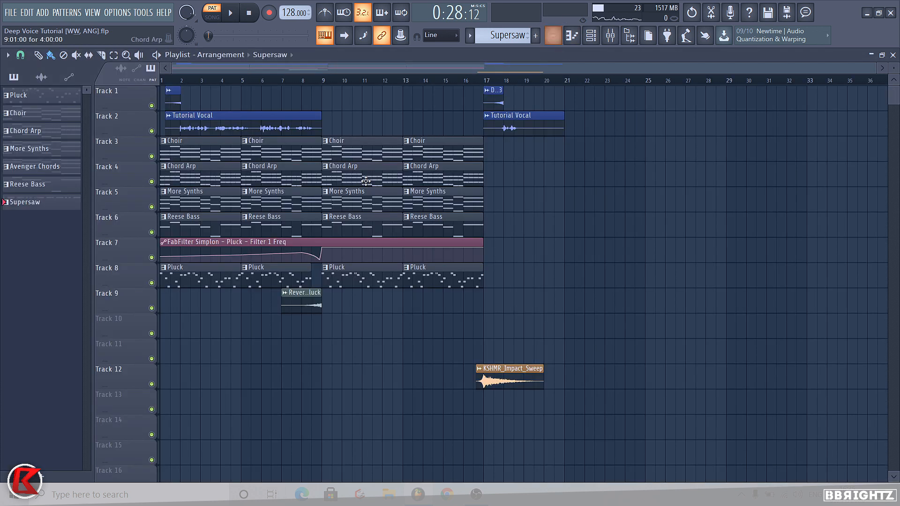
Step: Open the Reese Bass notes, audition the pitches D#5, C#5 and D#4, and return to the channel rack
{"action": "double_click", "coordinate": [270, 230]}
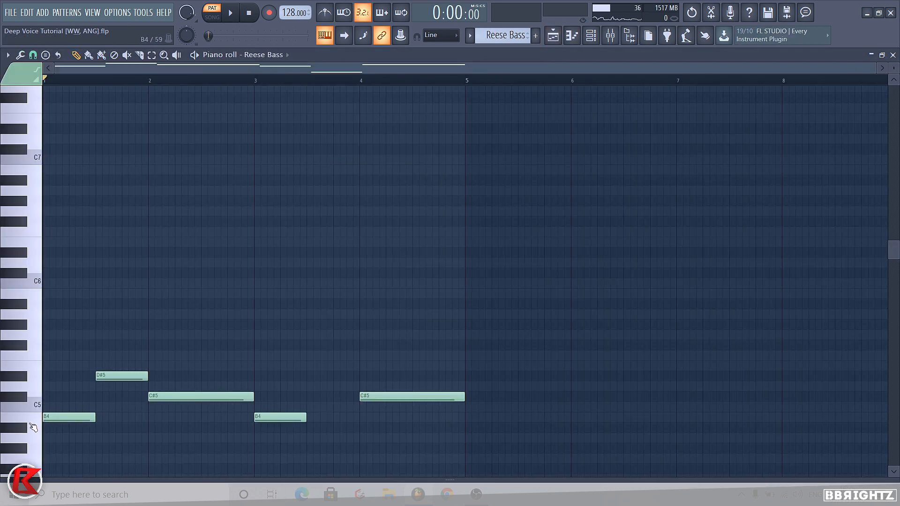
{"action": "left_click", "coordinate": [25, 380]}
{"action": "left_click", "coordinate": [24, 398]}
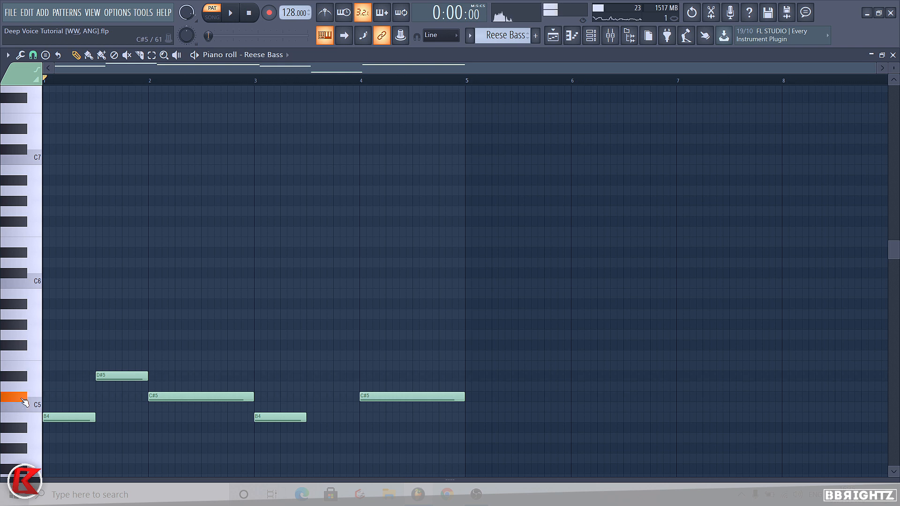
{"action": "scroll", "coordinate": [289, 354], "scroll_direction": "down", "scroll_amount": 5}
{"action": "left_click", "coordinate": [314, 345]}
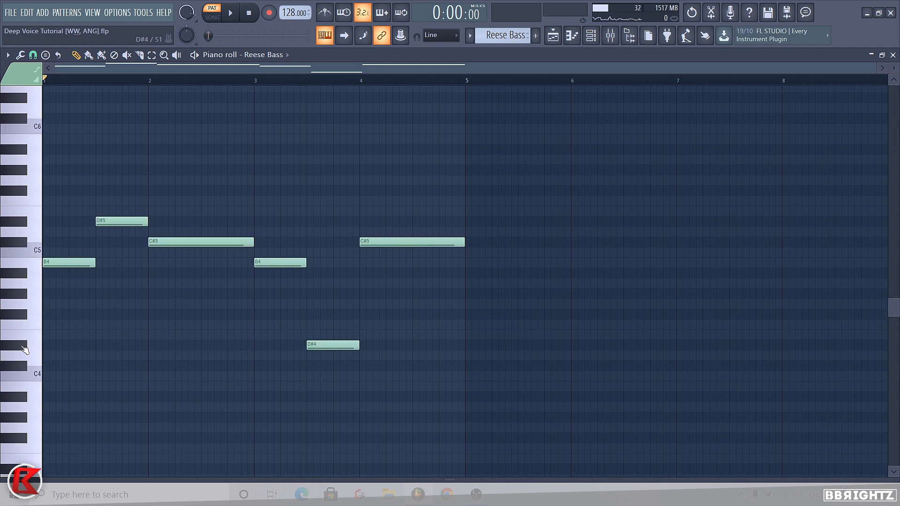
{"action": "left_click", "coordinate": [23, 349]}
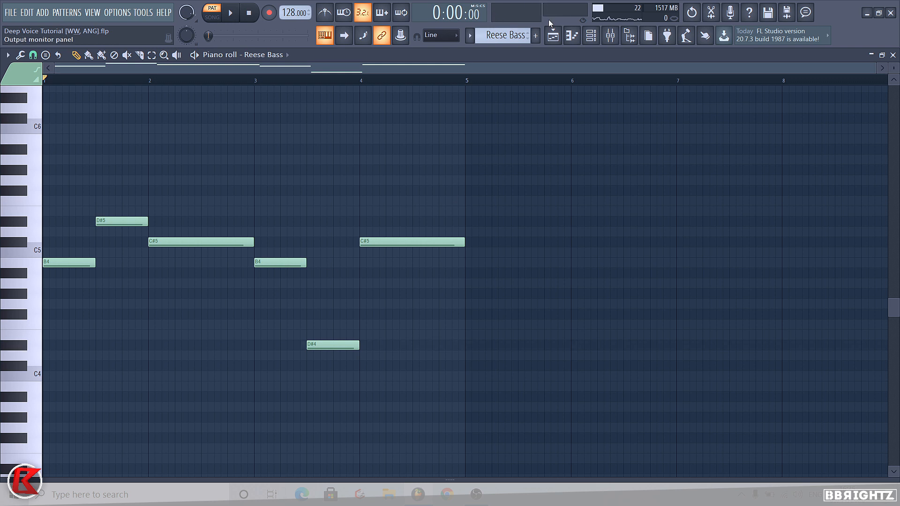
{"action": "left_click", "coordinate": [552, 34]}
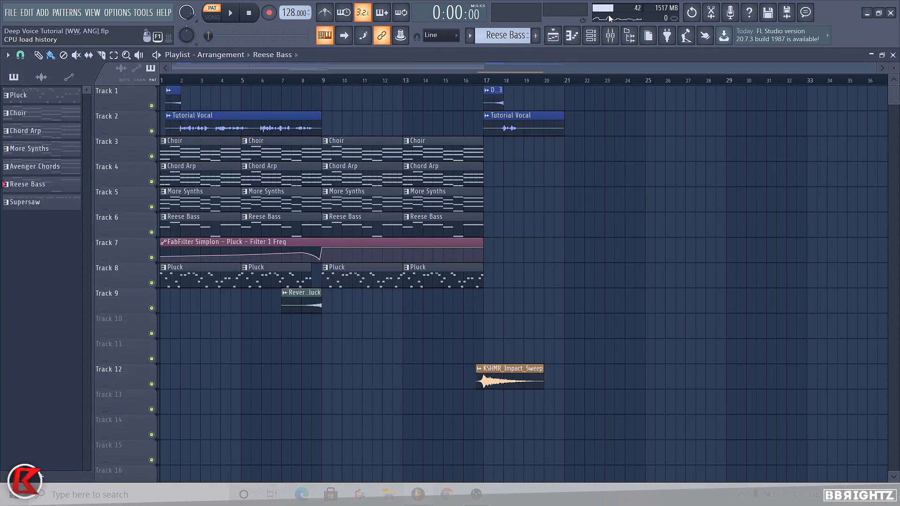
{"action": "left_click", "coordinate": [592, 35]}
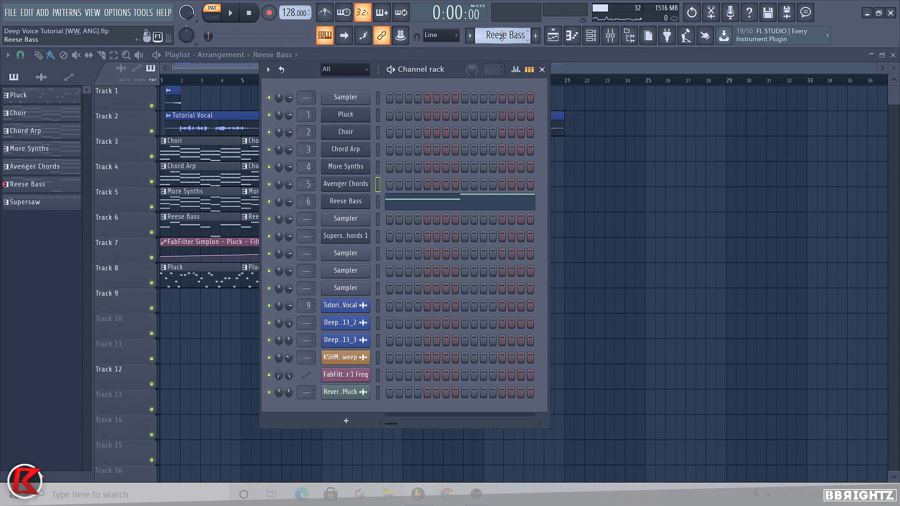
Step: Open the Supersaw Chords 1 notes and transpose the note groups in the second halves of bars 1 and 3 up to D#4
{"action": "scroll", "coordinate": [502, 36], "scroll_direction": "down", "scroll_amount": 1}
{"action": "left_click", "coordinate": [445, 238]}
{"action": "key", "text": "space"}
{"action": "left_click_drag", "start_coordinate": [135, 375], "coordinate": [317, 379]}
{"action": "key", "text": "shift+Up"}
{"action": "key", "text": "shift+Up"}
{"action": "key", "text": "shift+Up"}
{"action": "key", "text": "shift+Up"}
{"action": "key", "text": "space"}
{"action": "key", "text": "shift+Up"}
{"action": "key", "text": "shift+Up"}
{"action": "key", "text": "shift+Up"}
{"action": "key", "text": "shift+Up"}
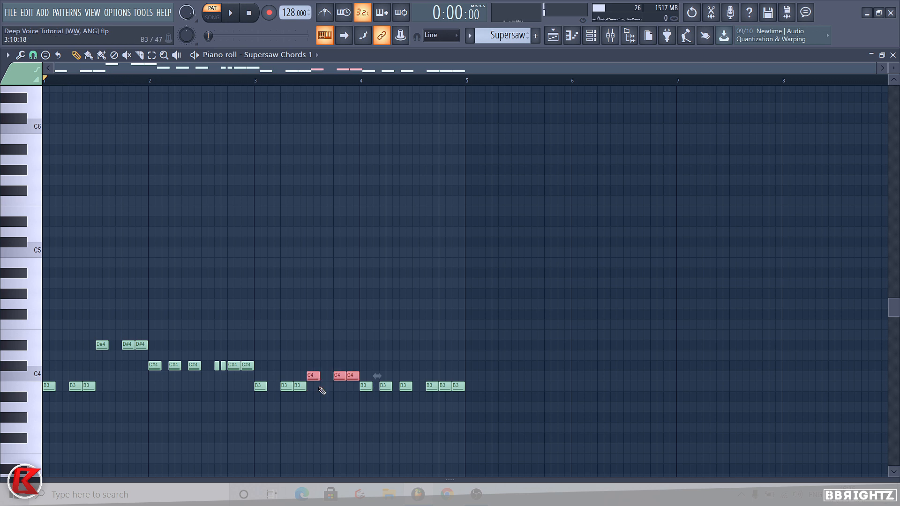
Step: Transpose the bar 4 notes up two semitones to C#4 and play the melody
{"action": "key", "text": "space"}
{"action": "left_click_drag", "start_coordinate": [482, 402], "coordinate": [350, 384]}
{"action": "key", "text": "shift+Up"}
{"action": "key", "text": "shift+Up"}
{"action": "left_click", "coordinate": [294, 358], "text": "ctrl"}
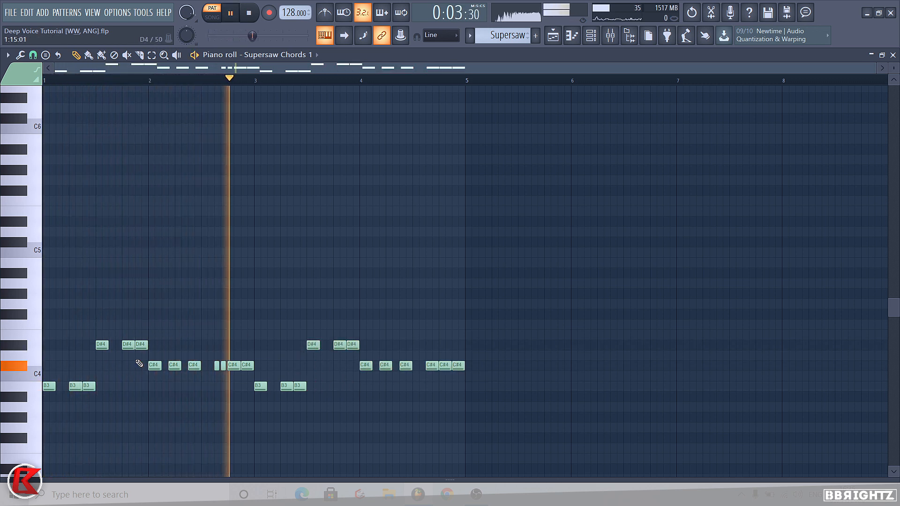
Step: Slightly shorten the back-to-back notes across all four bars so small gaps separate them, and play the result
{"action": "key", "text": "space"}
{"action": "left_click_drag", "start_coordinate": [98, 402], "coordinate": [71, 377]}
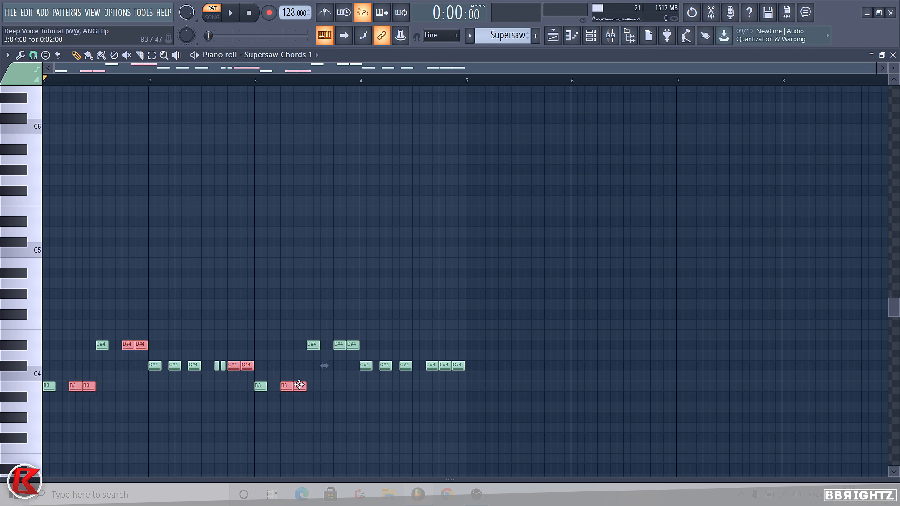
{"action": "scroll", "coordinate": [66, 380], "scroll_direction": "up", "scroll_amount": 3}
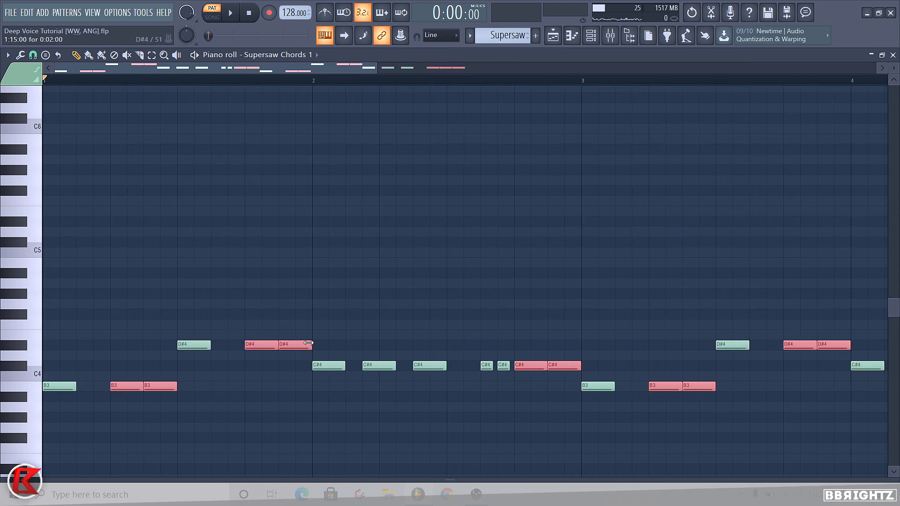
{"action": "mouse_move", "coordinate": [312, 344]}
{"action": "left_mouse_down"}
{"action": "mouse_move", "coordinate": [284, 345]}
{"action": "mouse_move", "coordinate": [311, 348]}
{"action": "left_mouse_up"}
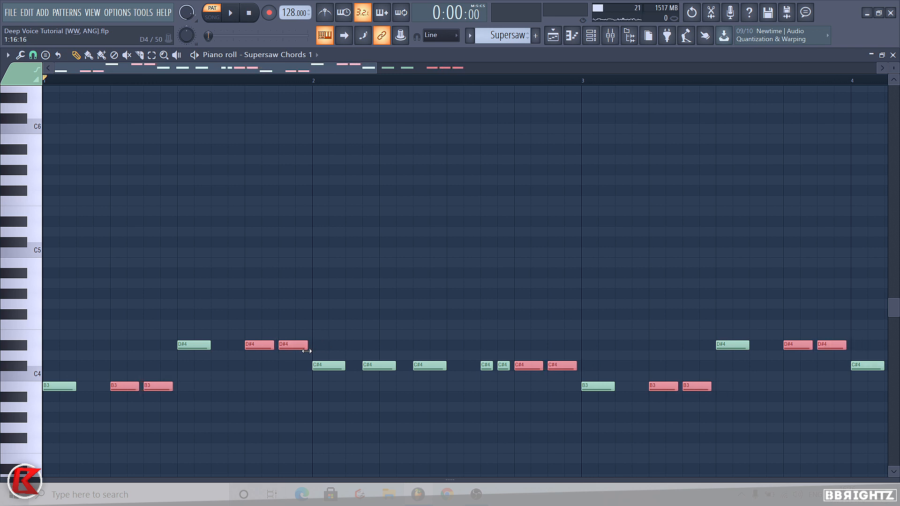
{"action": "key", "text": "space"}
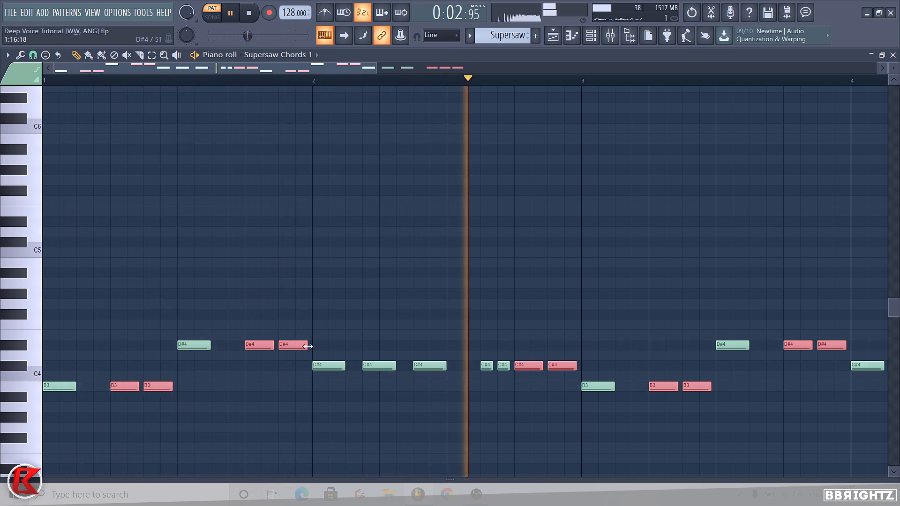
{"action": "key", "text": "space"}
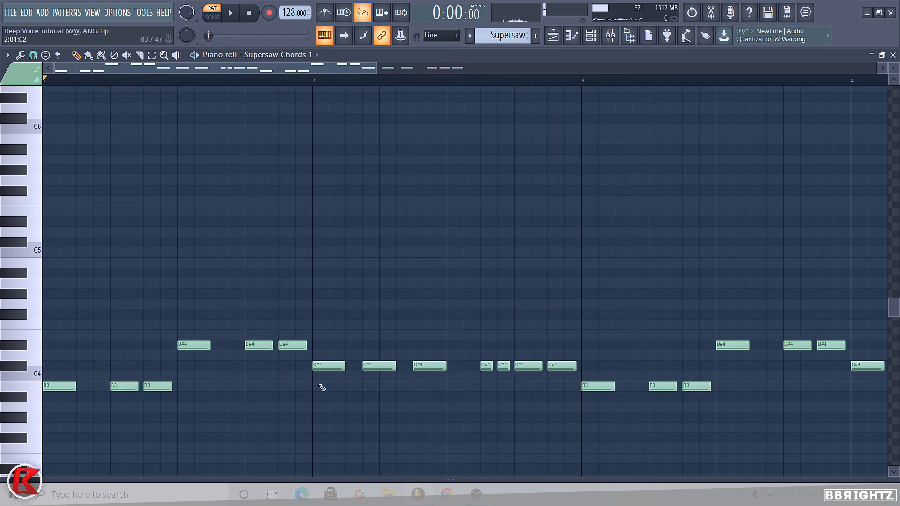
Step: Slightly shorten the two very short C#4 notes in the second half of bar 2 and play the pattern
{"action": "scroll", "coordinate": [323, 377], "scroll_direction": "down", "scroll_amount": 3}
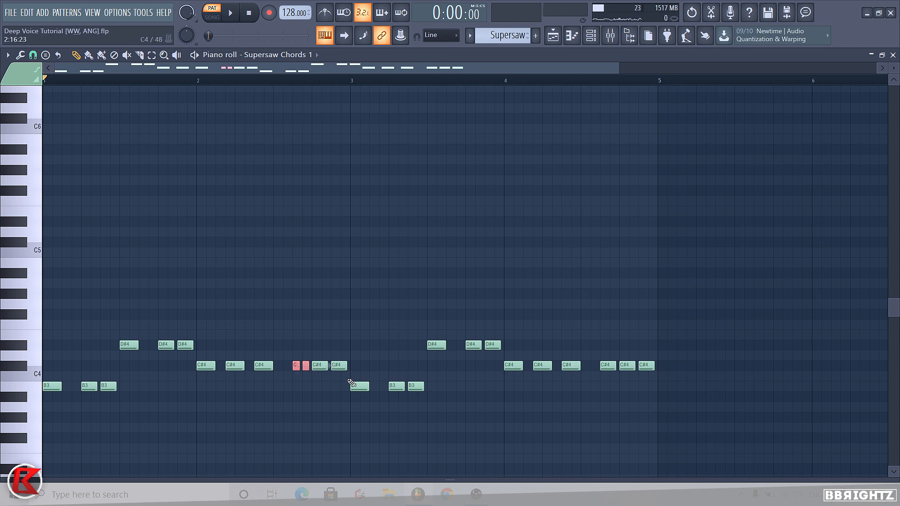
{"action": "scroll", "coordinate": [305, 371], "scroll_direction": "up", "scroll_amount": 3}
{"action": "key", "text": "space"}
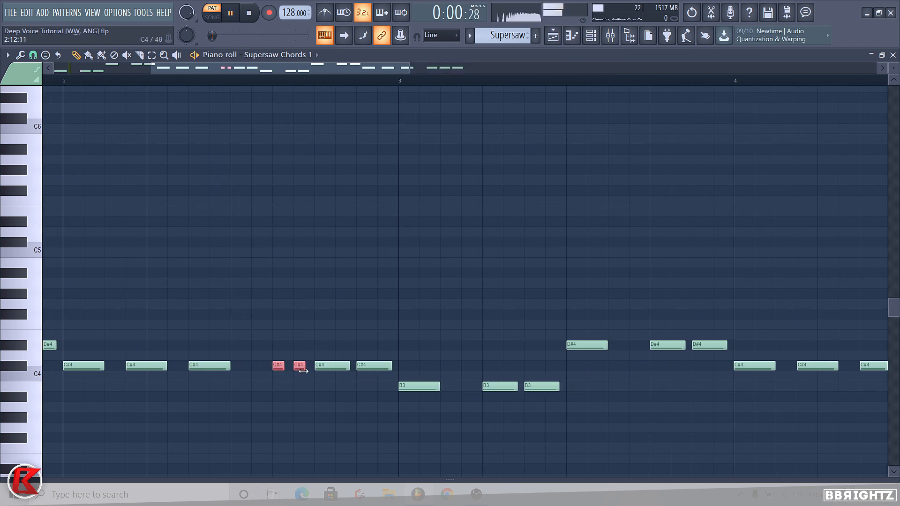
{"action": "left_click", "coordinate": [329, 313], "text": "ctrl"}
{"action": "scroll", "coordinate": [359, 335], "scroll_direction": "down", "scroll_amount": 2}
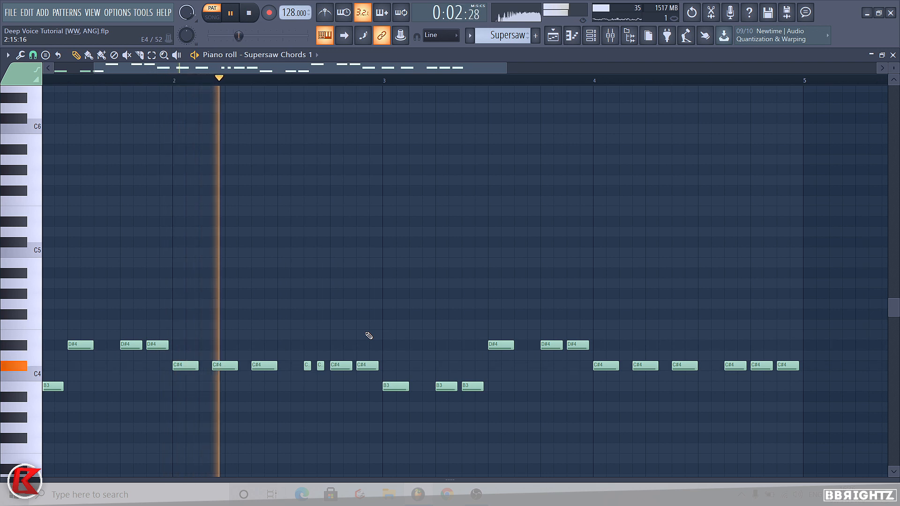
Step: Place the Supersaw pattern on Track 10 at bar 9, play it with the pluck in song mode, and return to pattern mode
{"action": "scroll", "coordinate": [262, 368], "scroll_direction": "down", "scroll_amount": 2}
{"action": "scroll", "coordinate": [261, 368], "scroll_direction": "down", "scroll_amount": 1}
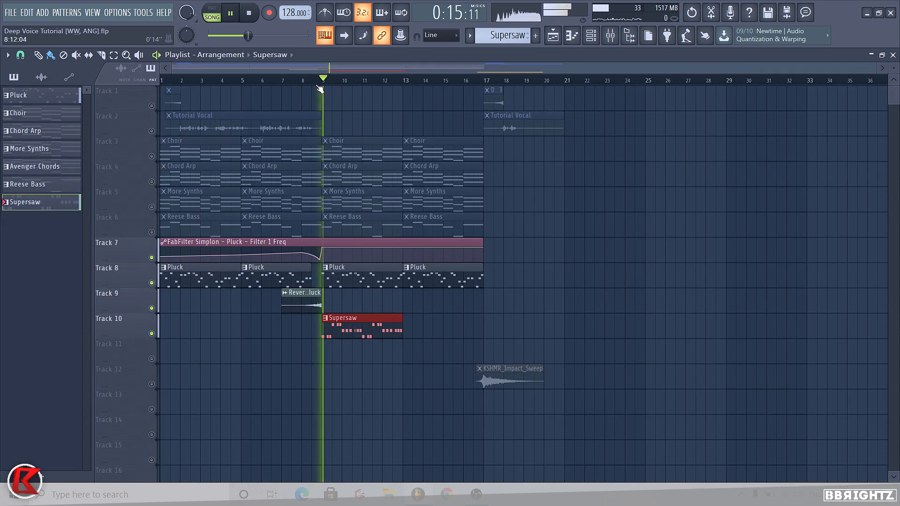
{"action": "key", "text": "F6"}
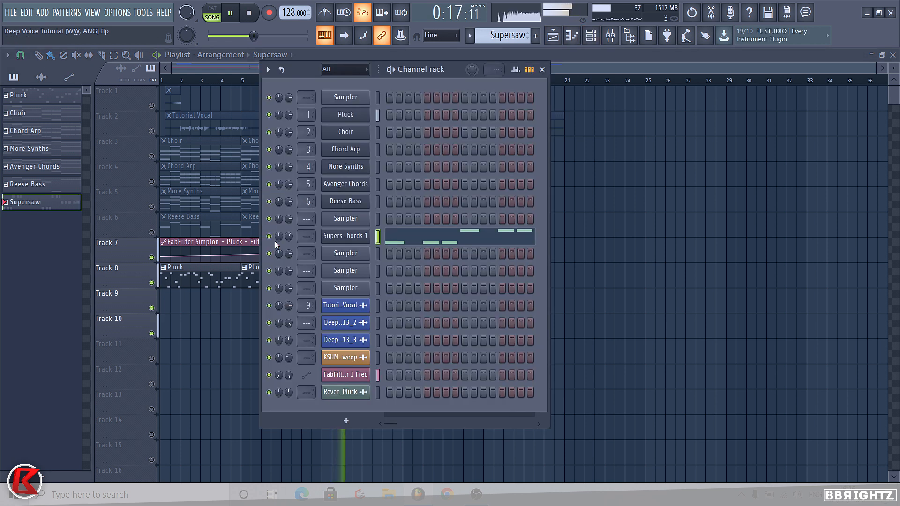
{"action": "key", "text": "F6"}
{"action": "key", "text": "space"}
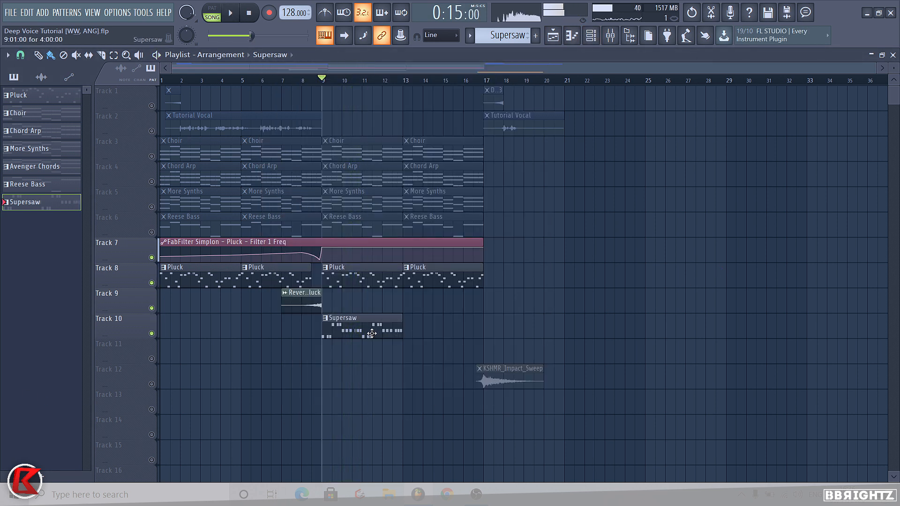
{"action": "left_click", "coordinate": [212, 17]}
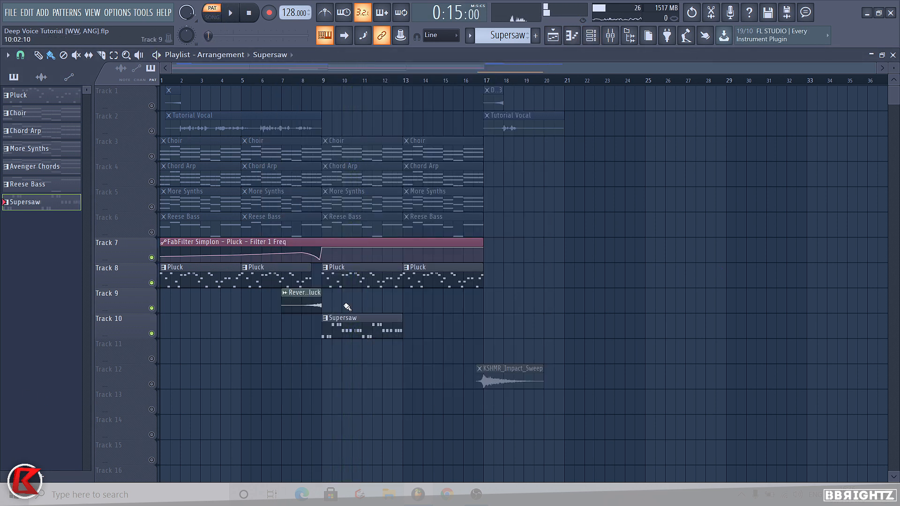
Step: Stack copies of the Supersaw Chords 1 B3 notes at B4, D#5 and F#5, and play the chord
{"action": "left_click", "coordinate": [591, 35]}
{"action": "left_click", "coordinate": [460, 240]}
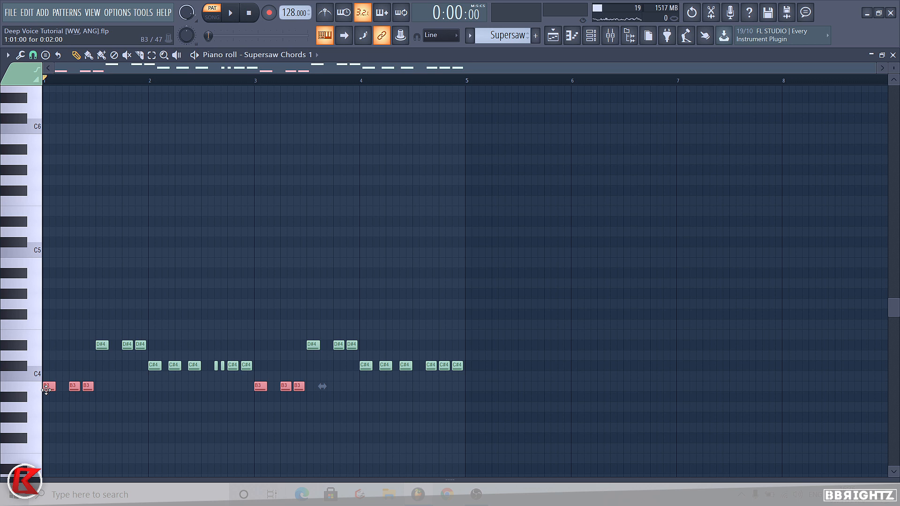
{"action": "key", "text": "ctrl+Up"}
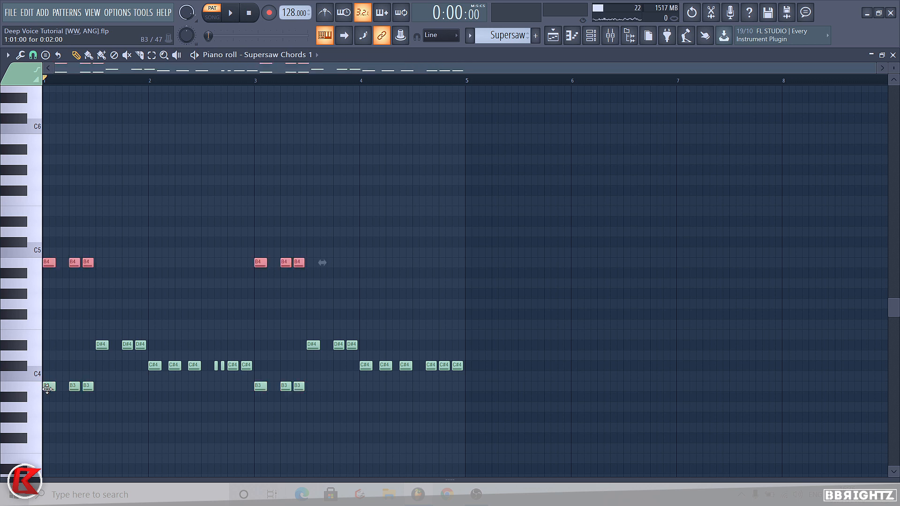
{"action": "left_click_drag", "start_coordinate": [46, 264], "coordinate": [48, 223]}
{"action": "key", "text": "ctrl+c"}
{"action": "key", "text": "ctrl+v"}
{"action": "key", "text": "shift+Up"}
{"action": "key", "text": "shift+Up"}
{"action": "key", "text": "shift+Up"}
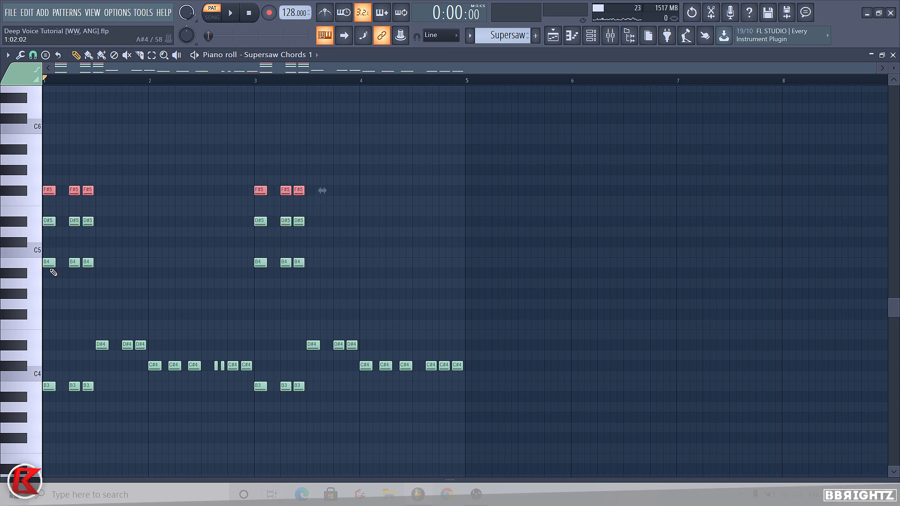
{"action": "key", "text": "space"}
{"action": "key", "text": "space"}
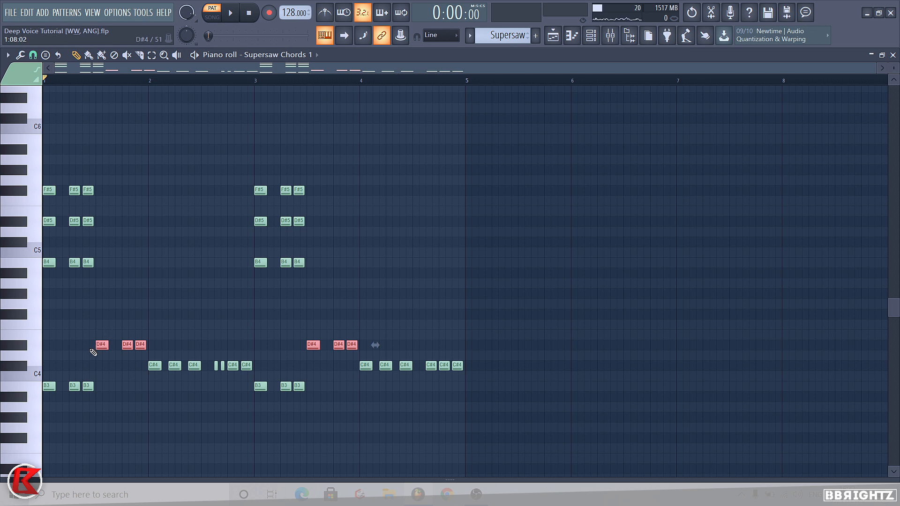
Step: Add copies of the D#4 notes at D#5 and F#5
{"action": "key", "text": "ctrl+c"}
{"action": "key", "text": "ctrl+v"}
{"action": "key", "text": "ctrl+Up"}
{"action": "key", "text": "shift+Up"}
{"action": "key", "text": "shift+Up"}
{"action": "key", "text": "shift+Up"}
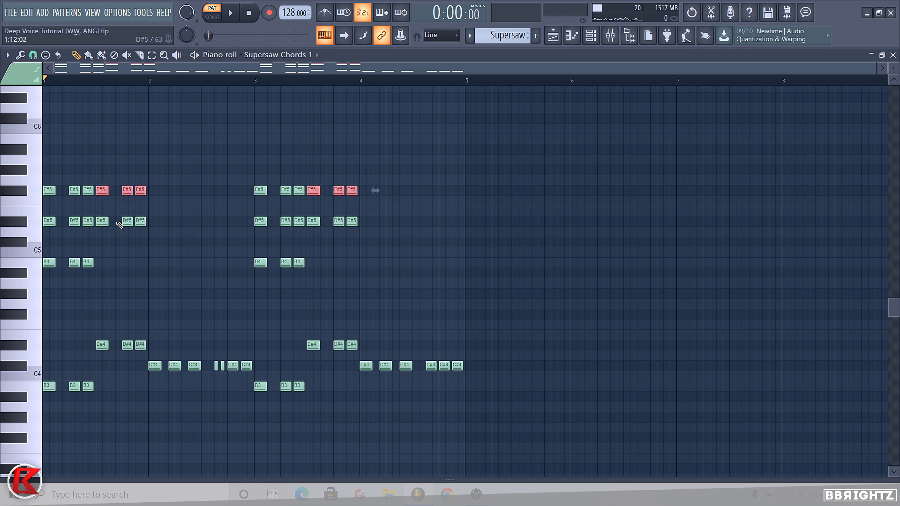
Step: Complete the D#4 chord with another copy of its notes at A#5 and play it
{"action": "key", "text": "ctrl+c"}
{"action": "key", "text": "ctrl+v"}
{"action": "key", "text": "shift+Up"}
{"action": "key", "text": "shift+Up"}
{"action": "key", "text": "shift+Up"}
{"action": "key", "text": "shift+Up"}
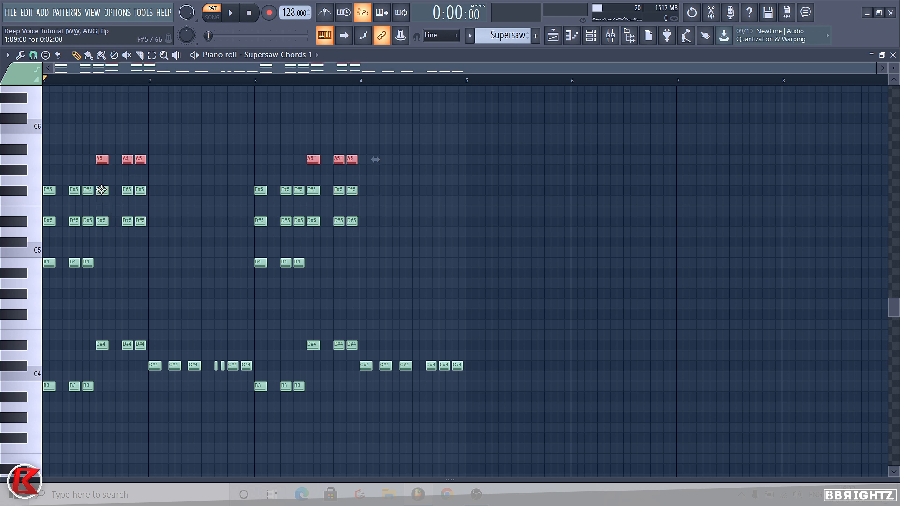
{"action": "key", "text": "space"}
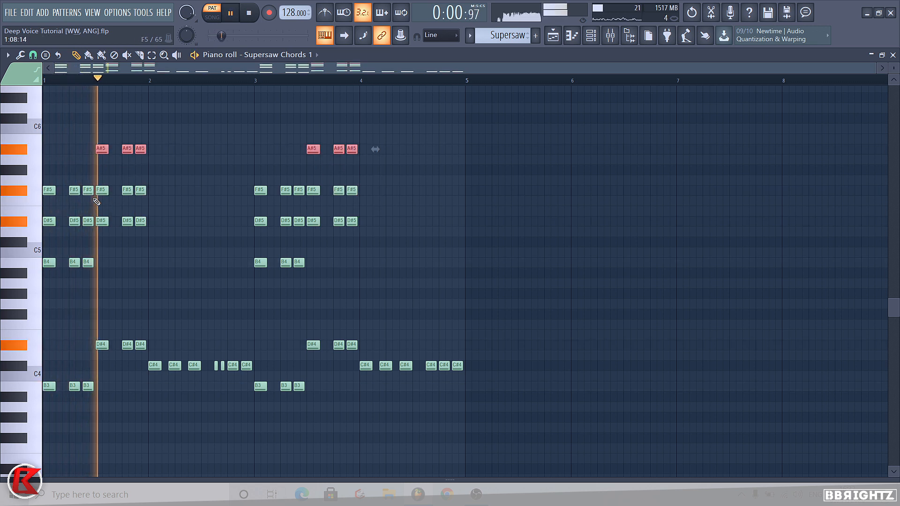
{"action": "key", "text": "space"}
Step: Stack copies of the C#4 notes at C#5, F5 and G#5, and play the full chord progression
{"action": "left_click", "coordinate": [10, 367], "text": "ctrl"}
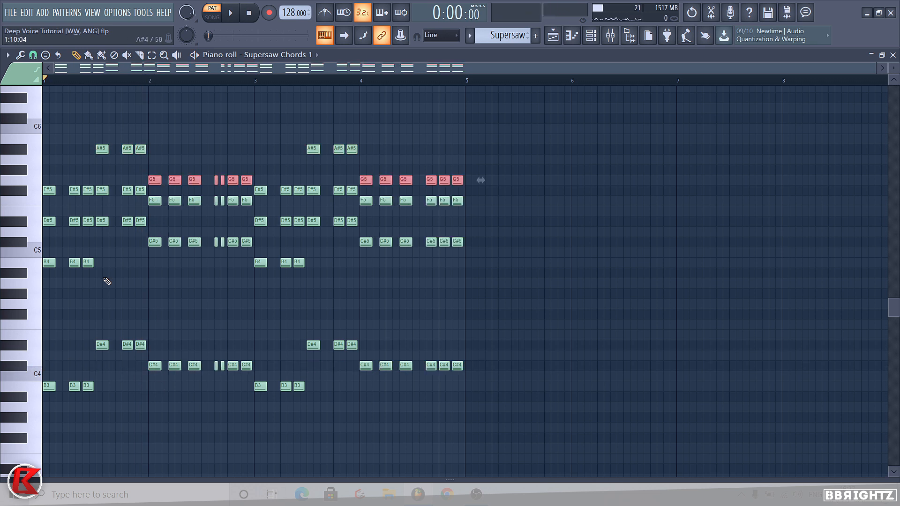
{"action": "key", "text": "shift+Up"}
{"action": "key", "text": "space"}
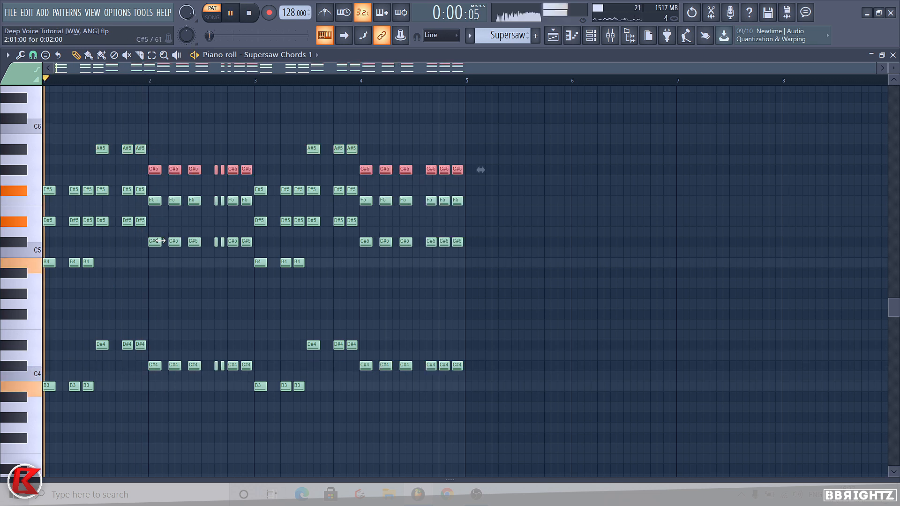
{"action": "key", "text": "space"}
{"action": "right_click", "coordinate": [161, 240], "text": "alt"}
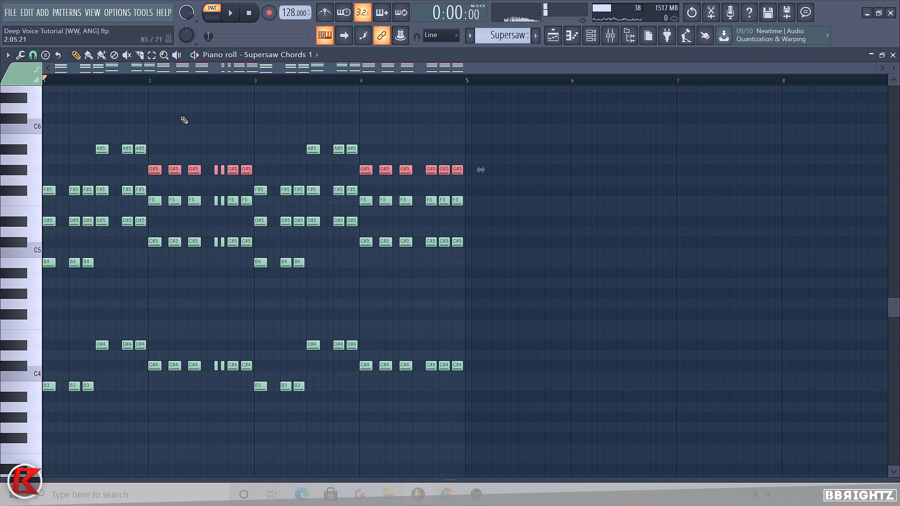
{"action": "key", "text": "space"}
{"action": "left_click", "coordinate": [554, 271], "text": "ctrl"}
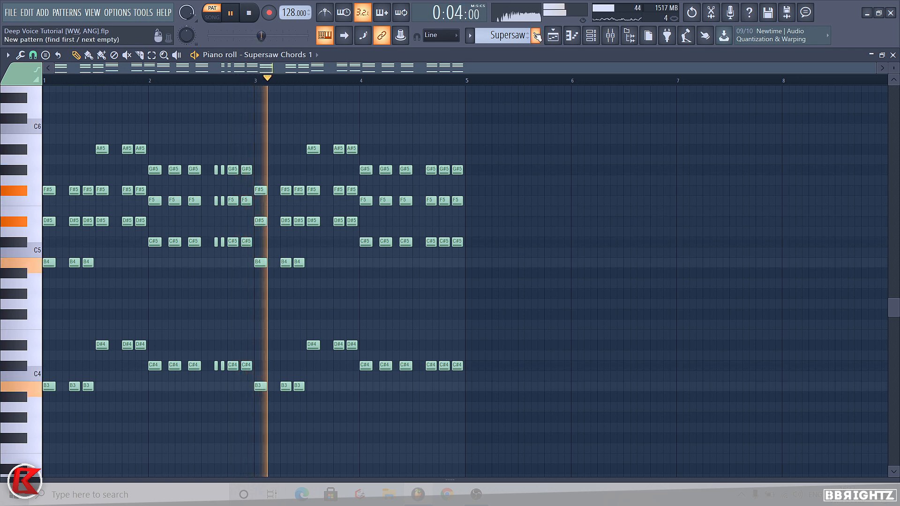
{"action": "key", "text": "space"}
Step: Move the Tutorial Vocal and its group to mixer inserts 20 and 21, and route Supersaw Chords 1 to insert 10
{"action": "scroll", "coordinate": [298, 352], "scroll_direction": "down", "scroll_amount": 4}
{"action": "key", "text": "F6"}
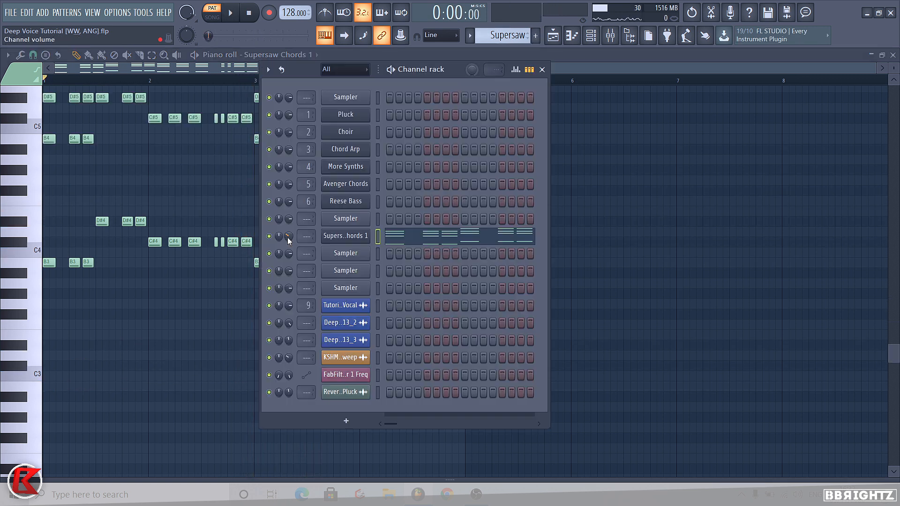
{"action": "left_click", "coordinate": [611, 37]}
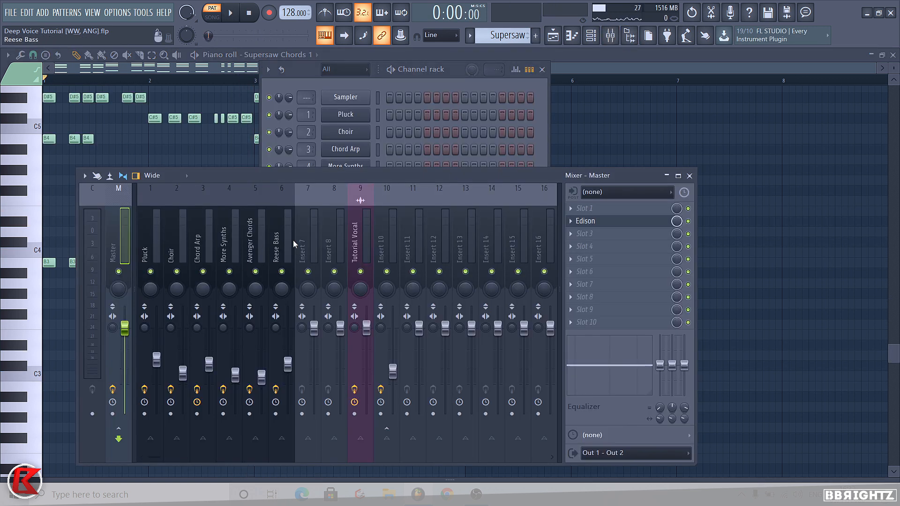
{"action": "left_click", "coordinate": [362, 241]}
{"action": "left_click", "coordinate": [242, 245]}
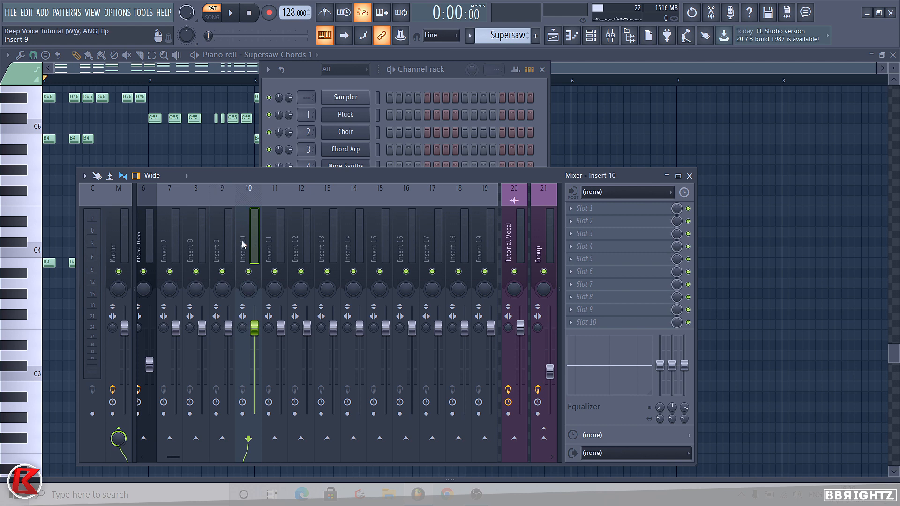
{"action": "key", "text": "ctrl+l"}
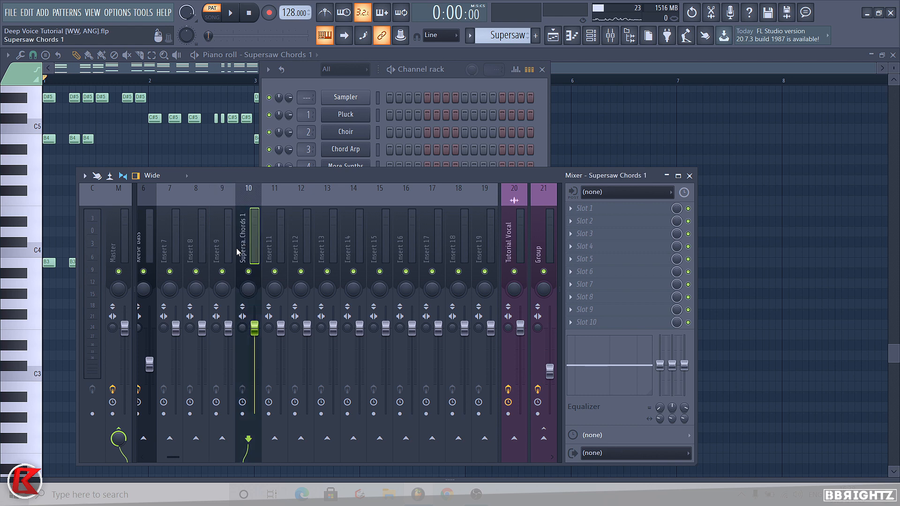
Step: Lower the Supersaw Chords 1 mixer level and fine-tune it during playback while comparing with the master
{"action": "left_click_drag", "start_coordinate": [255, 331], "coordinate": [254, 355]}
{"action": "key", "text": "space"}
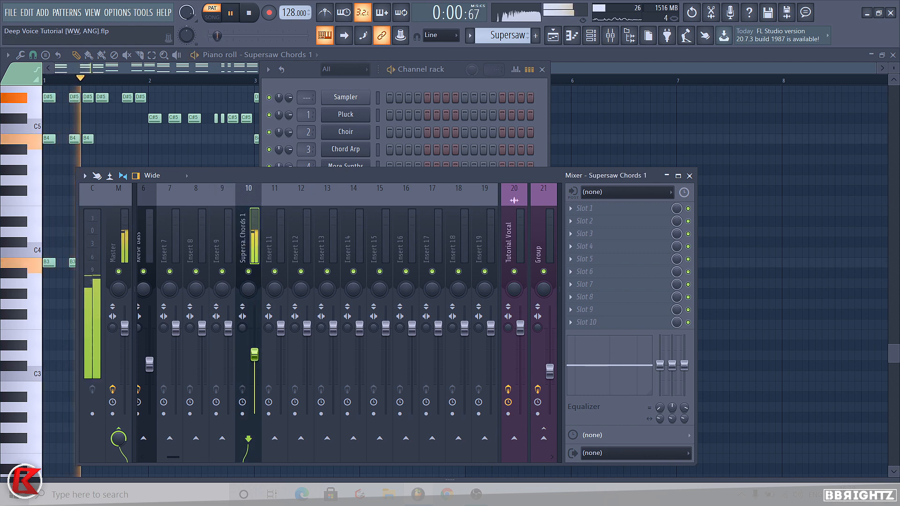
{"action": "left_click", "coordinate": [121, 227]}
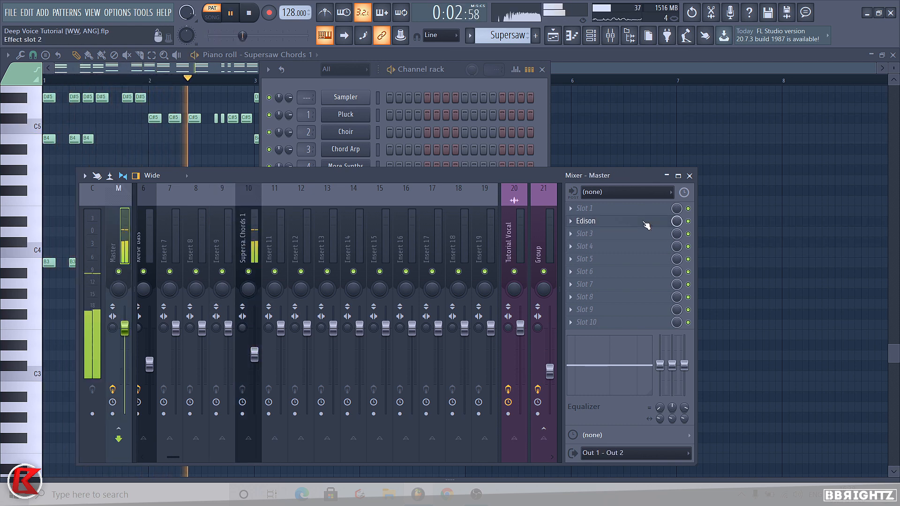
{"action": "left_click", "coordinate": [237, 224]}
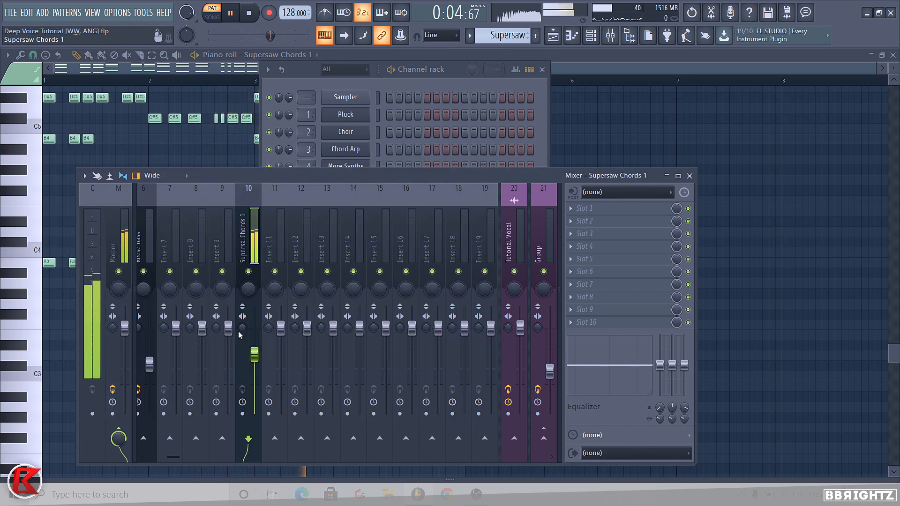
{"action": "left_click_drag", "start_coordinate": [255, 354], "coordinate": [254, 350]}
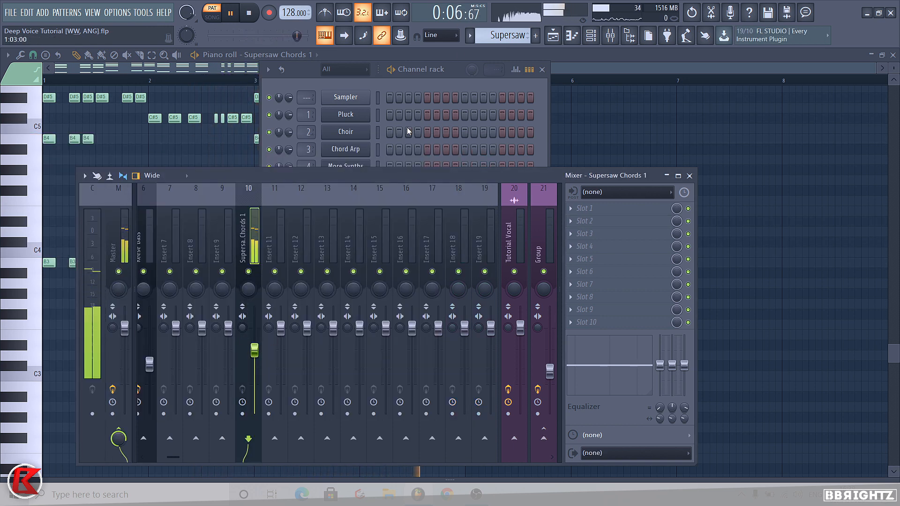
{"action": "key", "text": "space"}
Step: Open the Supersaw Chords 1 Nexus instrument to view its loaded preset, and close it
{"action": "left_click", "coordinate": [458, 76]}
{"action": "left_click", "coordinate": [355, 239]}
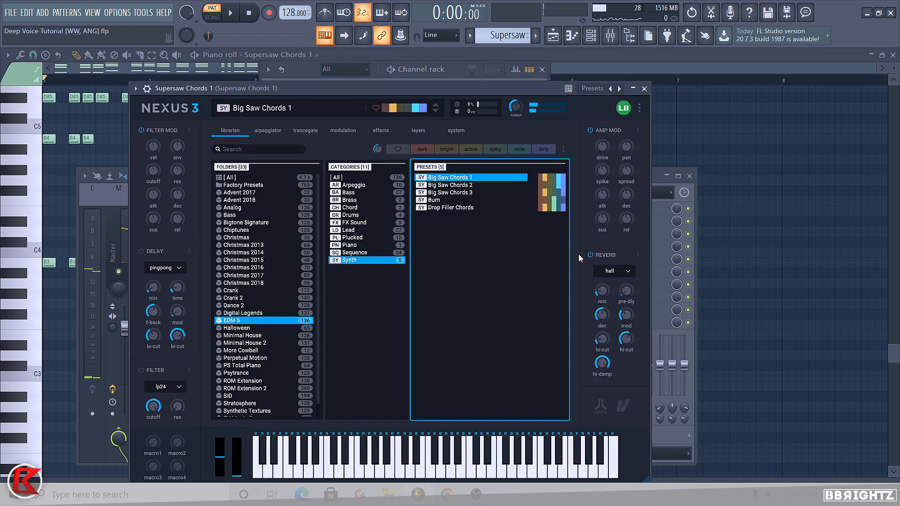
{"action": "left_click", "coordinate": [644, 89]}
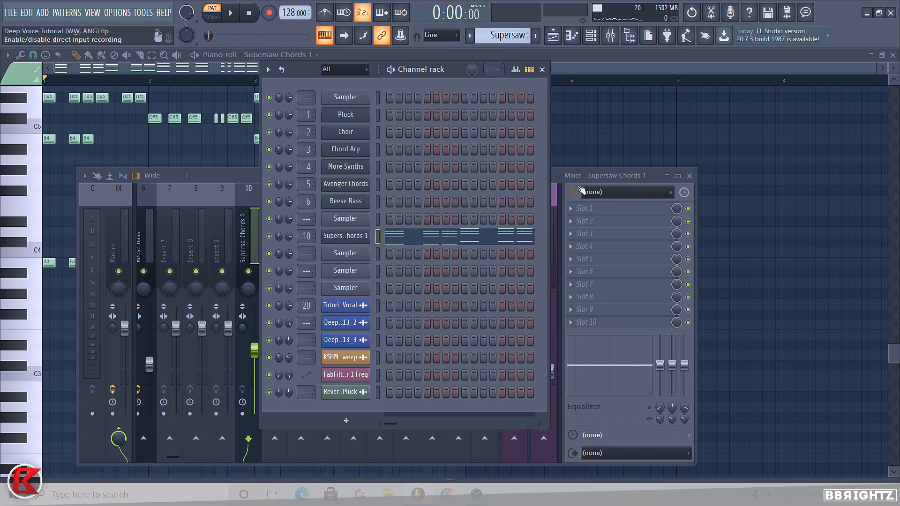
Step: Load Sylenth1 with the REV_LD - Signature Saw preset into the channel below Supersaw Chords 1 and name it Supersaw Chords 2
{"action": "left_click", "coordinate": [622, 176]}
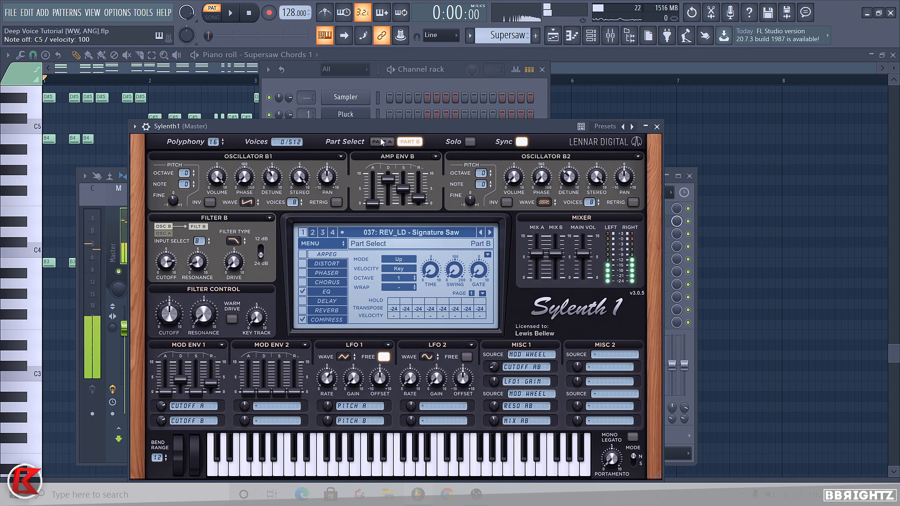
{"action": "left_click", "coordinate": [657, 127]}
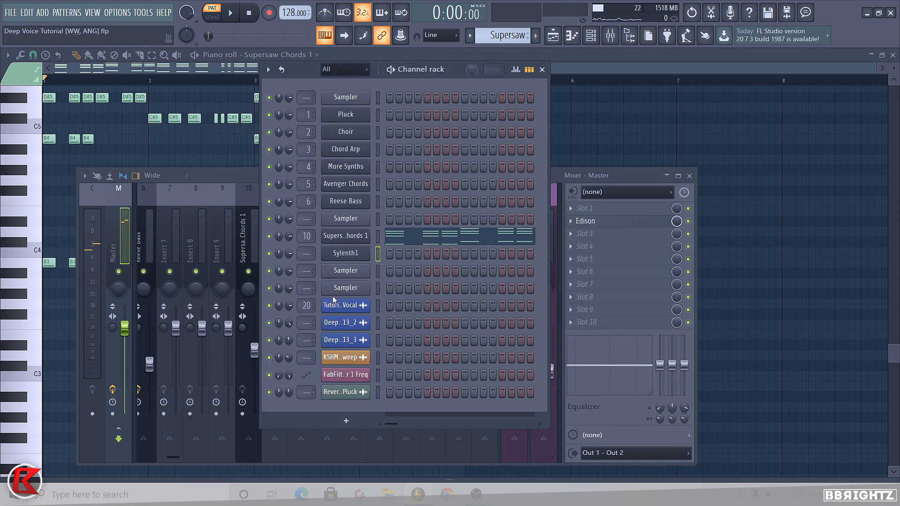
{"action": "key", "text": "space"}
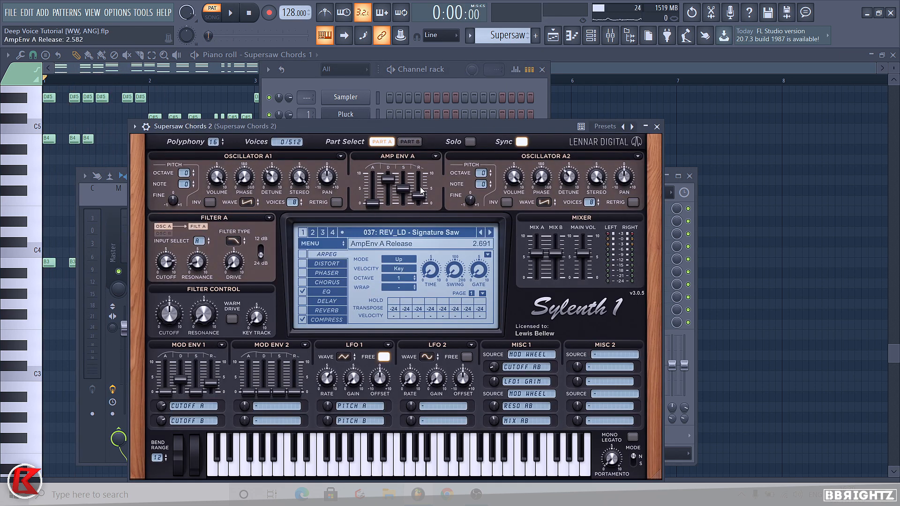
Step: Raise the part A amp envelope release of the Supersaw Chords 2 synth to 3.564 during playback, and close the instrument
{"action": "key", "text": "space"}
{"action": "left_click_drag", "start_coordinate": [420, 189], "coordinate": [419, 176]}
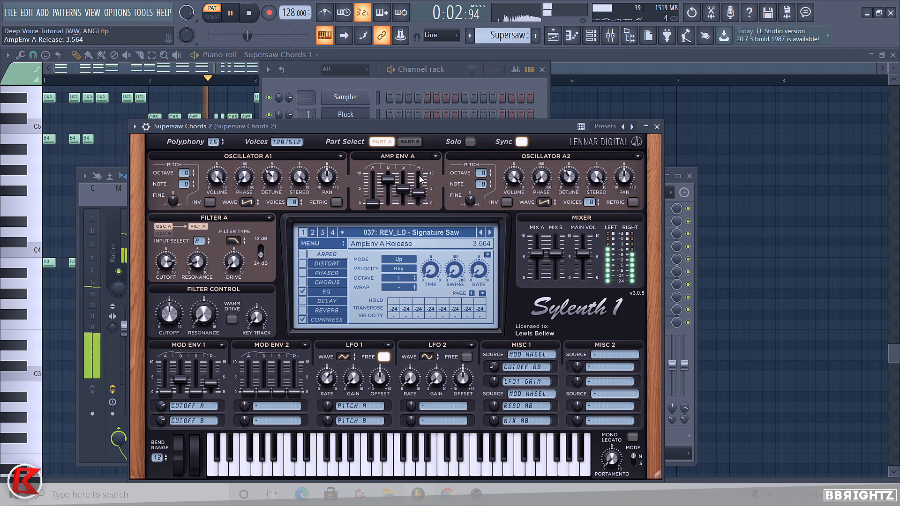
{"action": "left_click", "coordinate": [657, 127]}
Step: Raise the B4 notes in bars 1 and 3 of Supersaw Chords 2 by an octave to B5
{"action": "left_click", "coordinate": [385, 263]}
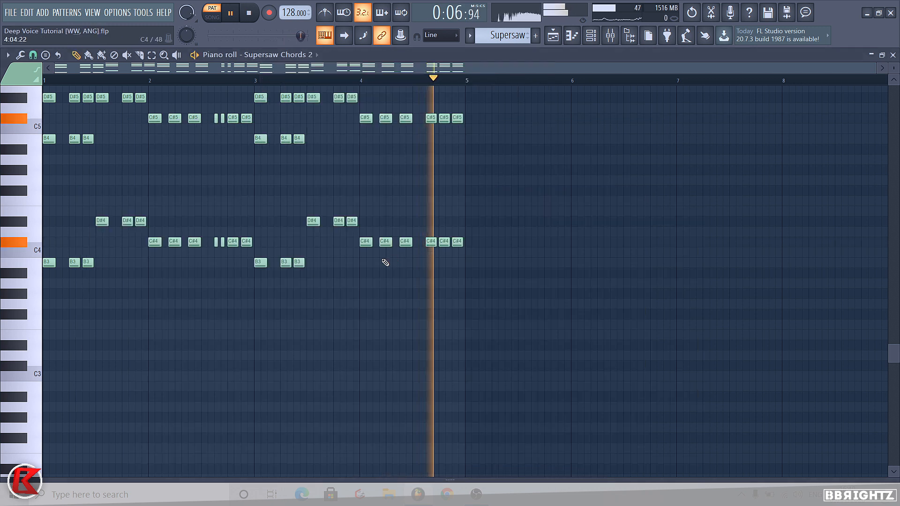
{"action": "key", "text": "space"}
{"action": "scroll", "coordinate": [282, 267], "scroll_direction": "up", "scroll_amount": 3}
{"action": "scroll", "coordinate": [202, 273], "scroll_direction": "up", "scroll_amount": 5}
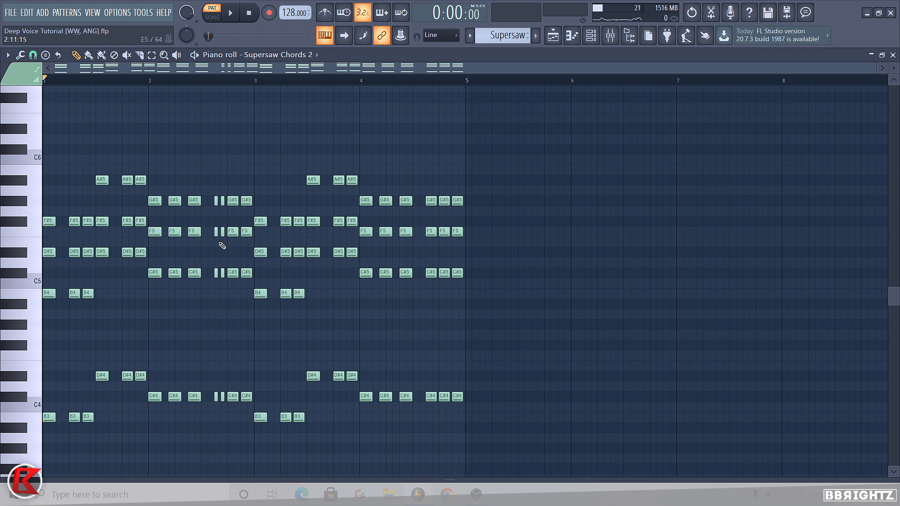
{"action": "left_click", "coordinate": [14, 225], "text": "ctrl"}
{"action": "left_click_drag", "start_coordinate": [89, 223], "coordinate": [58, 223]}
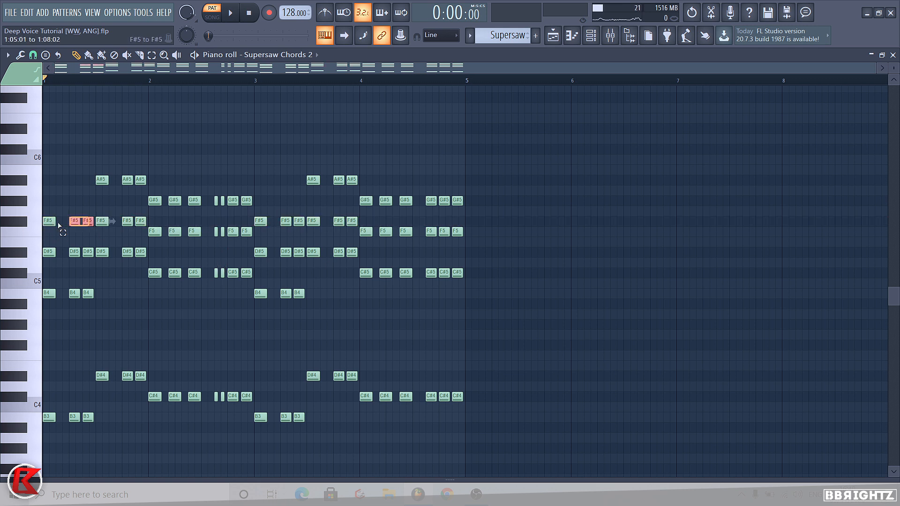
{"action": "key", "text": "ctrl+Up"}
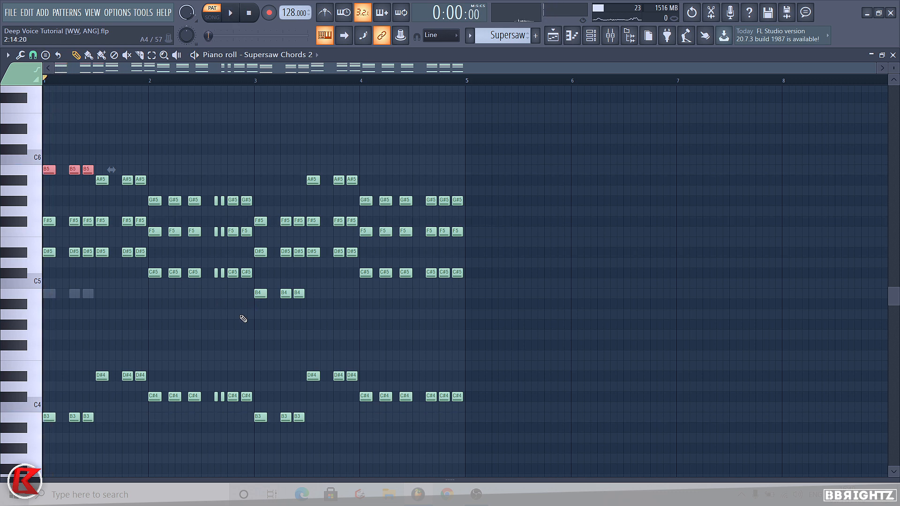
{"action": "left_click_drag", "start_coordinate": [242, 294], "coordinate": [377, 296]}
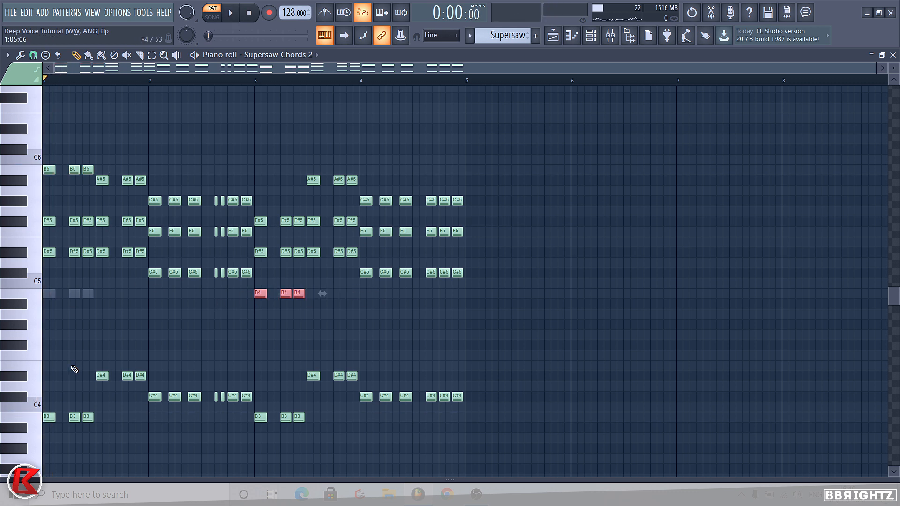
{"action": "key", "text": "ctrl+Up"}
Step: Raise the C#5 notes in bars 2 and 4 by an octave to C#6, and play the revoiced chords
{"action": "key", "text": "space"}
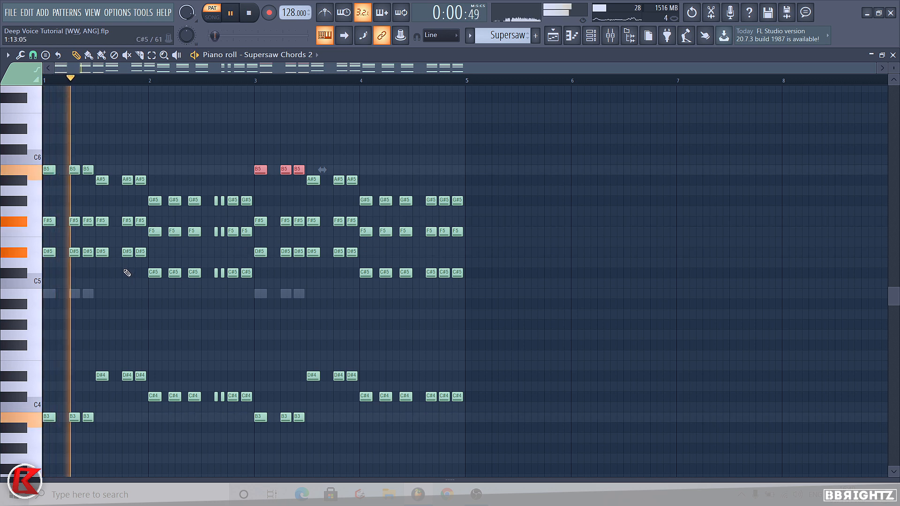
{"action": "left_click_drag", "start_coordinate": [123, 267], "coordinate": [653, 298]}
{"action": "key", "text": "ctrl+Up"}
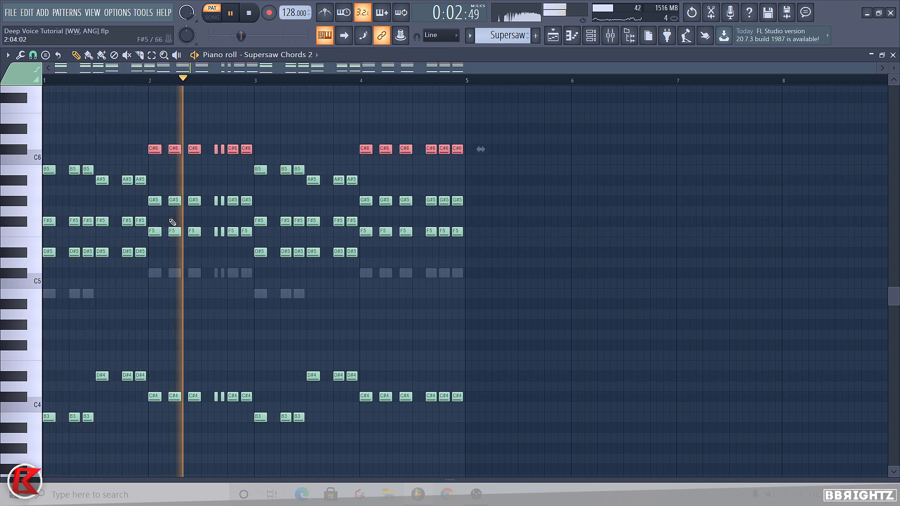
{"action": "key", "text": "space"}
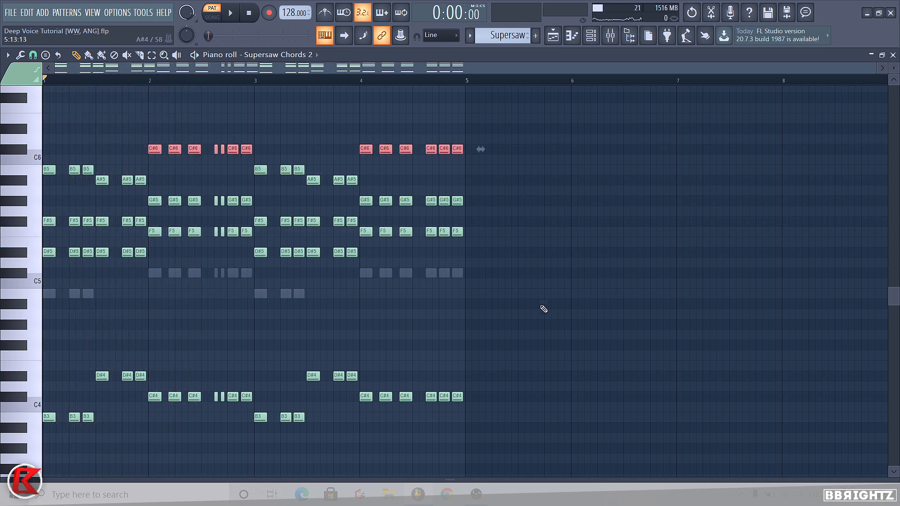
{"action": "key", "text": "space"}
{"action": "scroll", "coordinate": [228, 410], "scroll_direction": "down", "scroll_amount": 3}
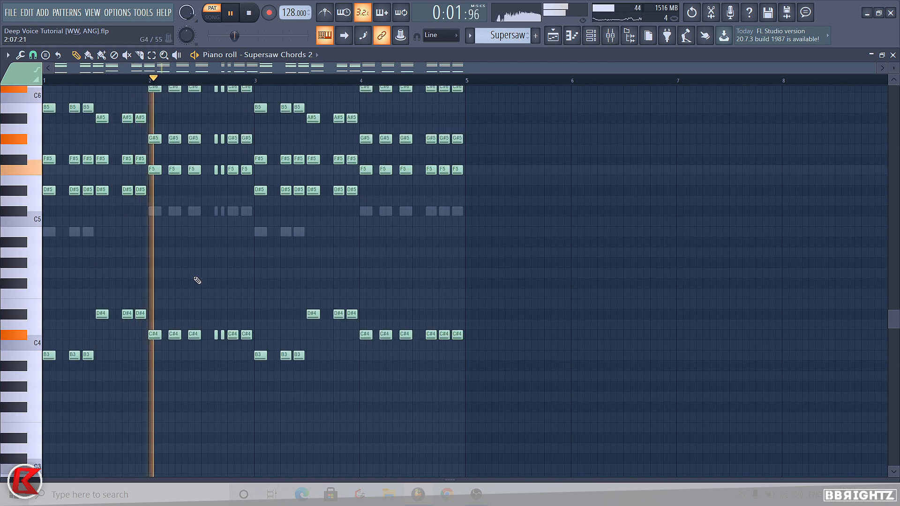
{"action": "scroll", "coordinate": [211, 239], "scroll_direction": "up", "scroll_amount": 5}
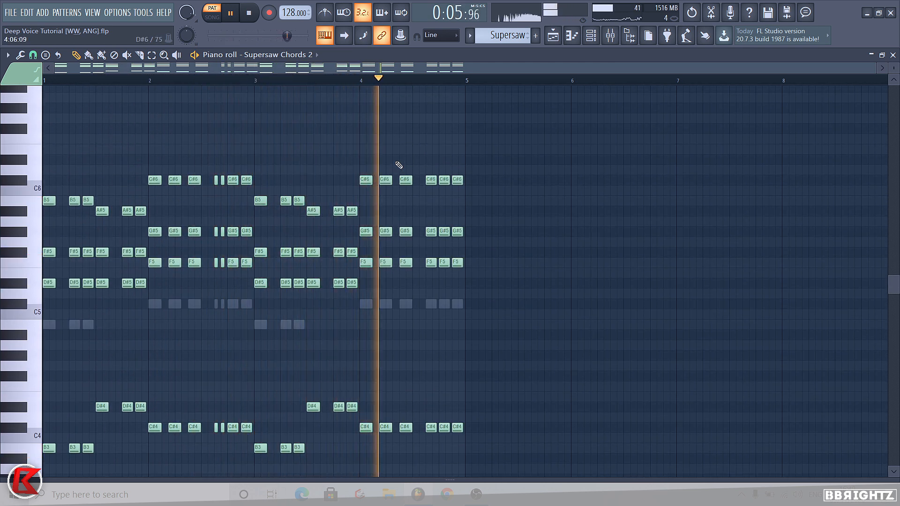
Step: Compare the two supersaw layers in playback with each muted in turn, and lower the Supersaw Chords 1 mixer level slightly
{"action": "key", "text": "F6"}
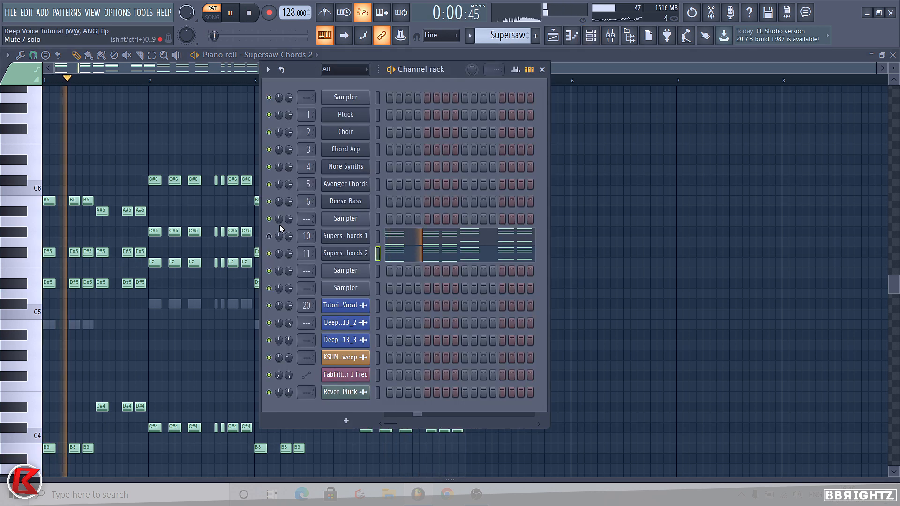
{"action": "key", "text": "space"}
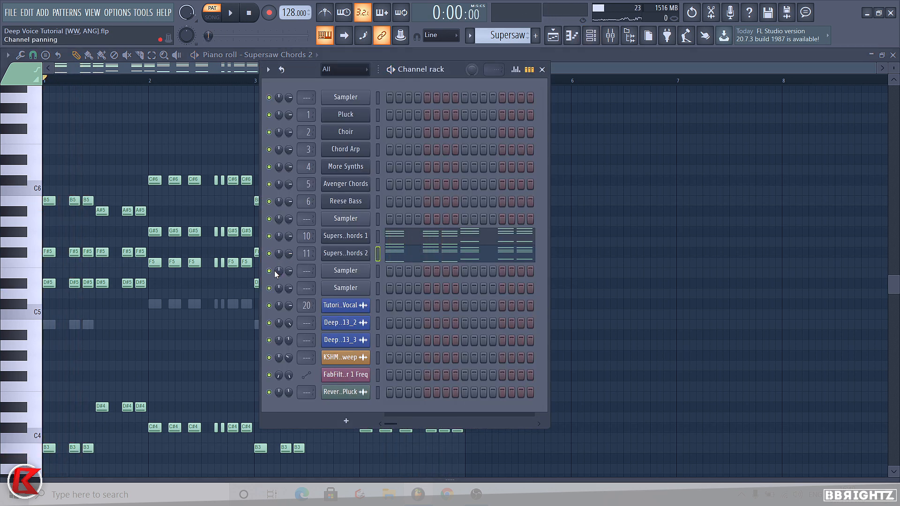
{"action": "key", "text": "space"}
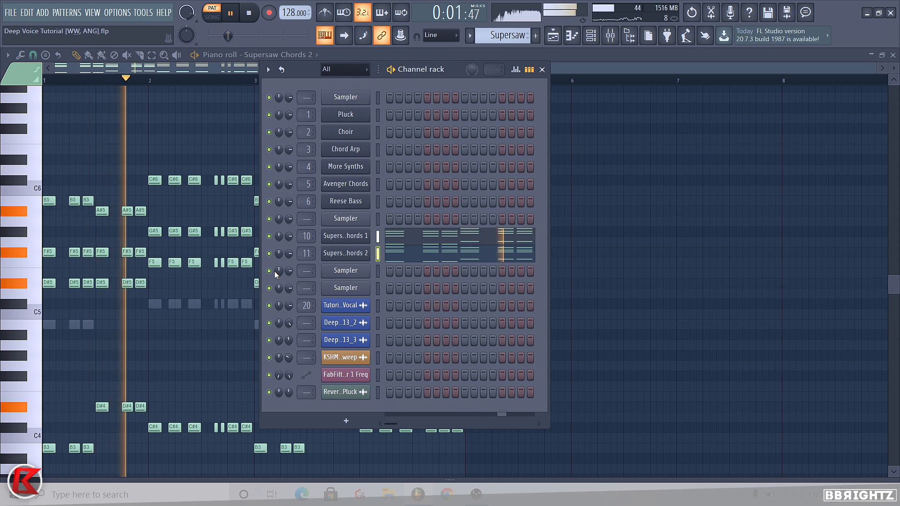
{"action": "key", "text": "F9"}
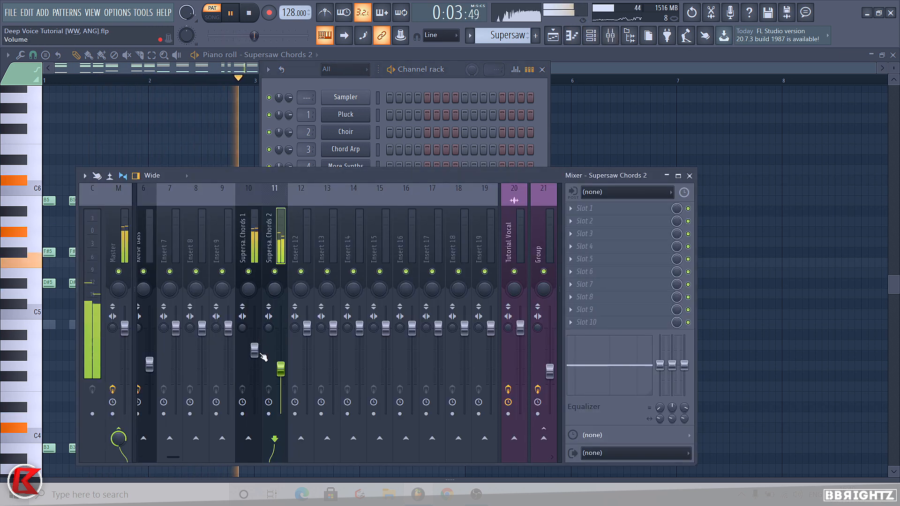
{"action": "left_click", "coordinate": [276, 272]}
{"action": "key", "text": "space"}
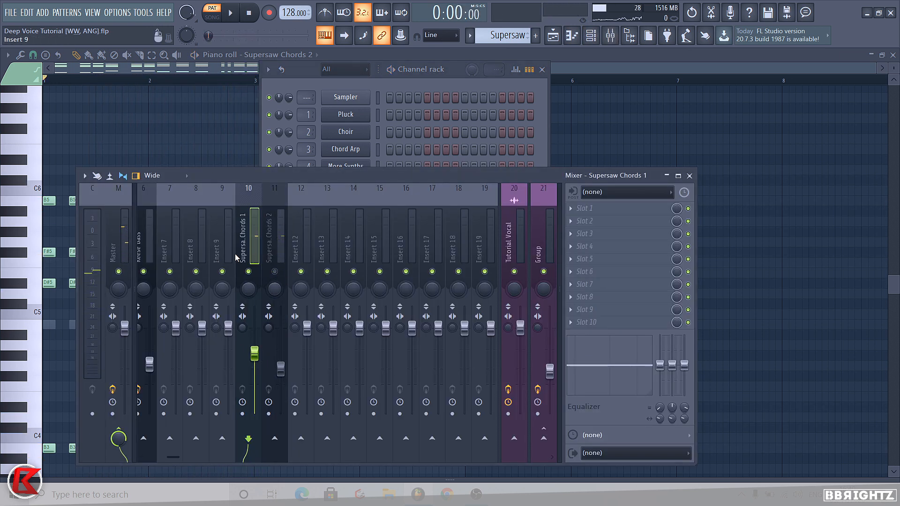
{"action": "left_click", "coordinate": [277, 266]}
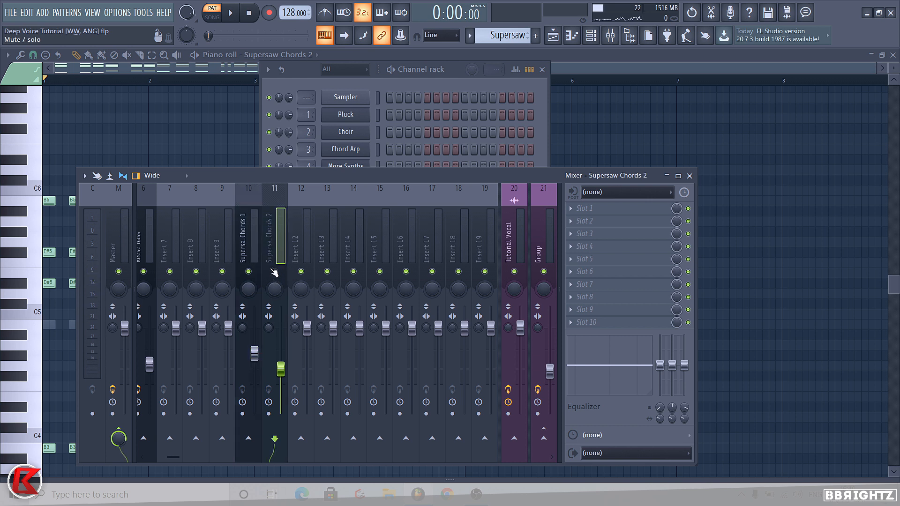
{"action": "key", "text": "space"}
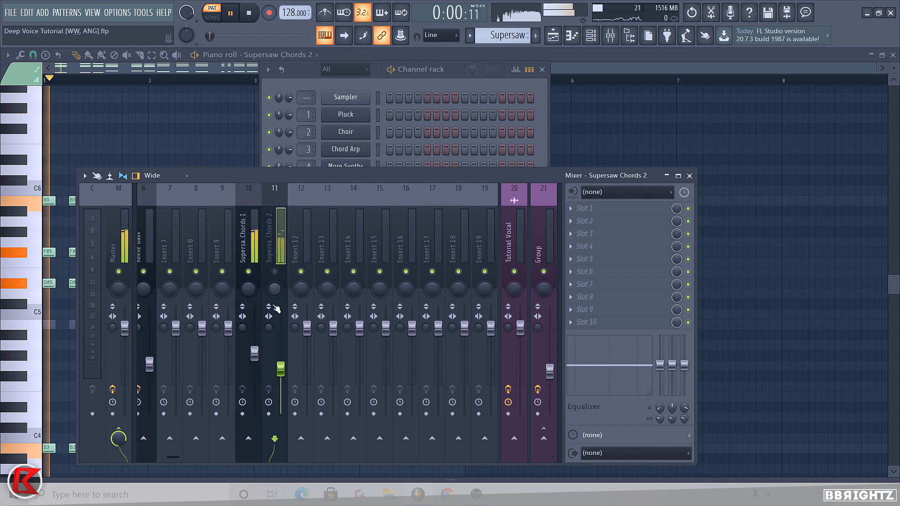
{"action": "left_click", "coordinate": [253, 356]}
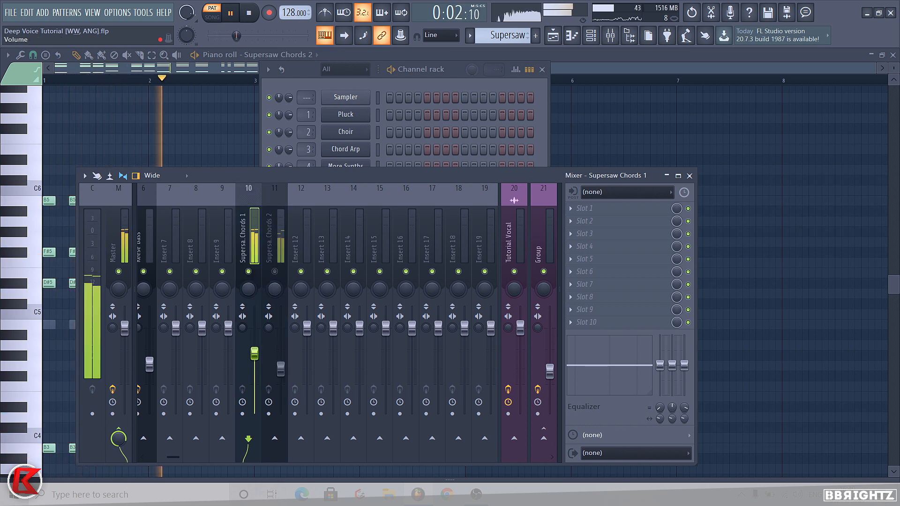
Step: Unmute Supersaw Chords 2 in the mixer and raise its level to about -10.2 dB
{"action": "left_click", "coordinate": [274, 272]}
{"action": "left_click_drag", "start_coordinate": [280, 372], "coordinate": [281, 365]}
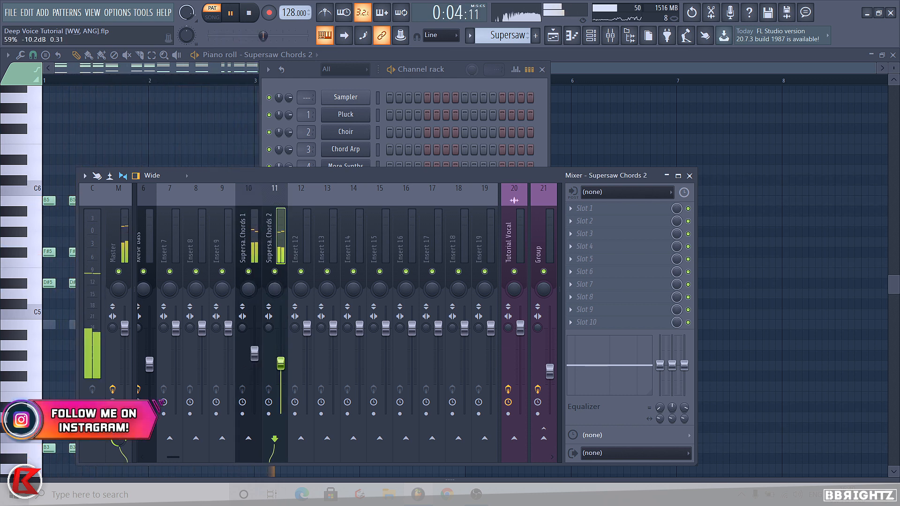
{"action": "left_click", "coordinate": [274, 272]}
{"action": "right_click", "coordinate": [274, 289]}
{"action": "left_click", "coordinate": [284, 298]}
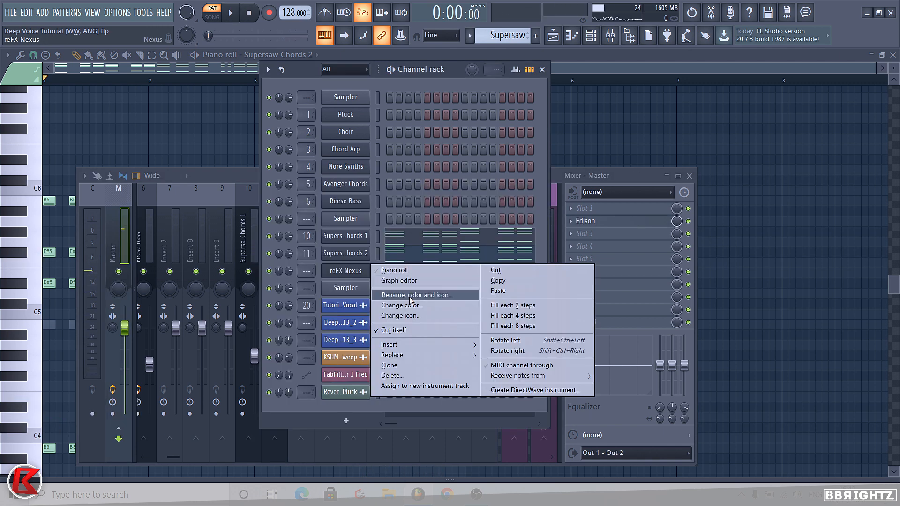
Step: Rename the reFX Nexus channel Supersaw Chords 3, routed to mixer insert 12, and view its Big Saw Chords 2 preset during playback
{"action": "left_click", "coordinate": [412, 294]}
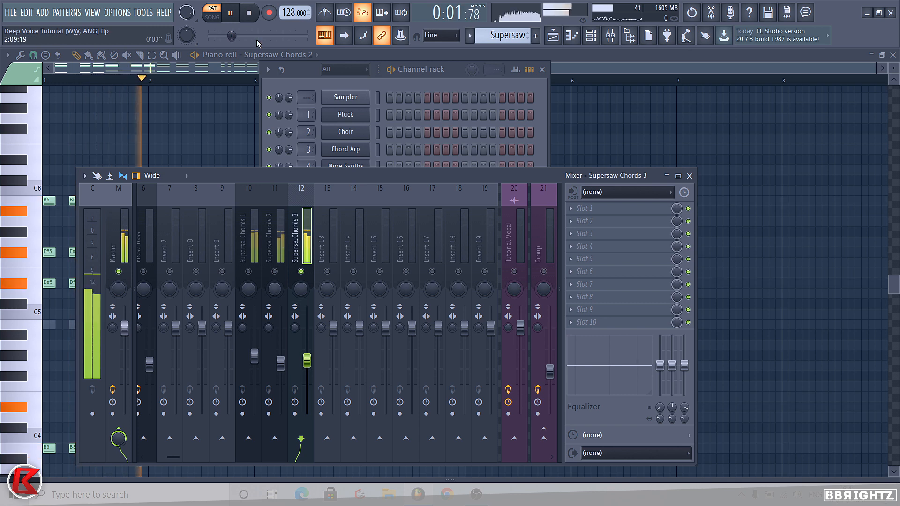
{"action": "left_click", "coordinate": [360, 151]}
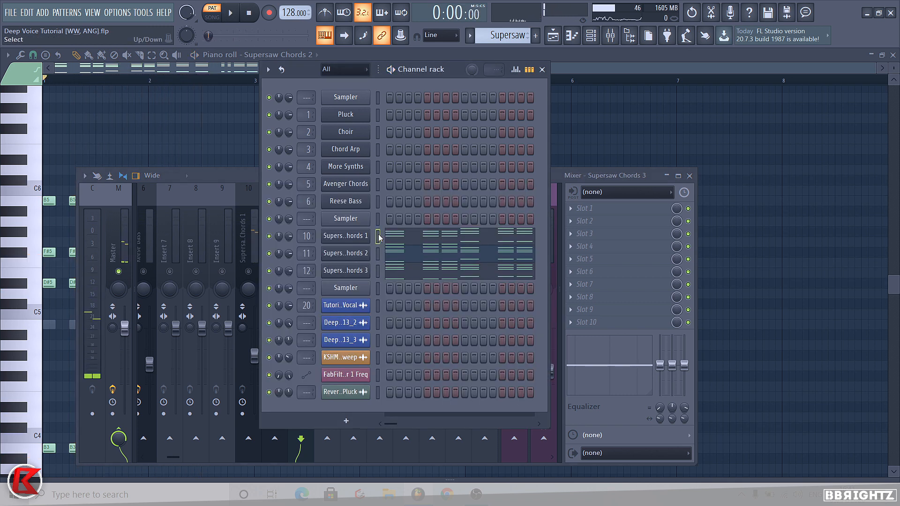
{"action": "key", "text": "space"}
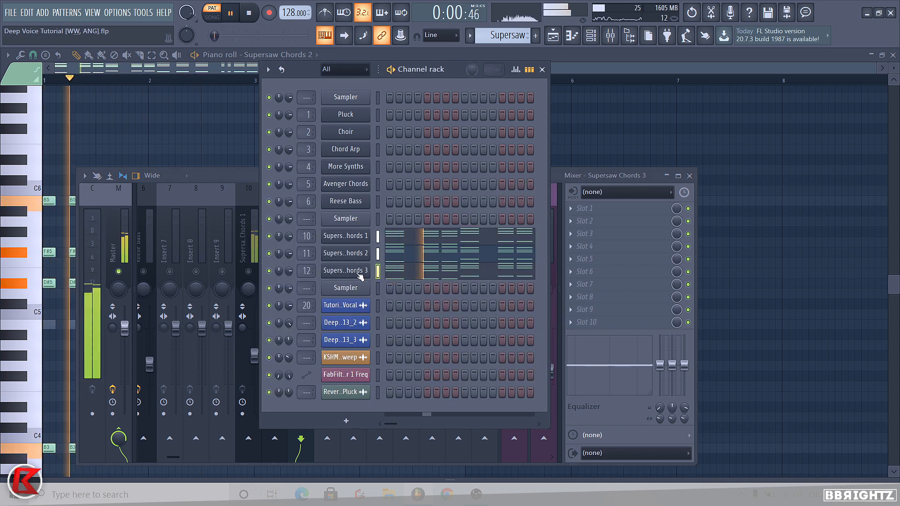
{"action": "left_click", "coordinate": [350, 271]}
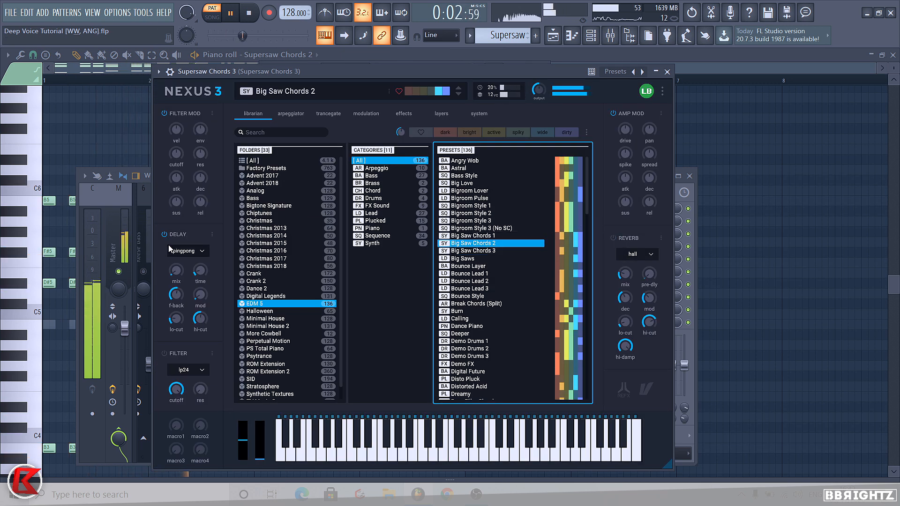
{"action": "left_click", "coordinate": [668, 72]}
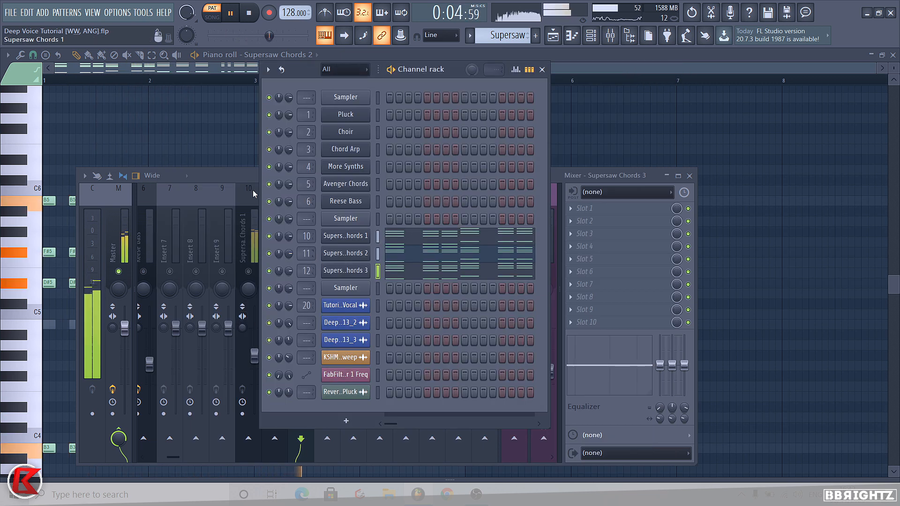
Step: Bring Supersaw Chords 2 and 1 back in alongside Supersaw Chords 3, and lower both their mixer levels during playback
{"action": "left_click", "coordinate": [302, 446]}
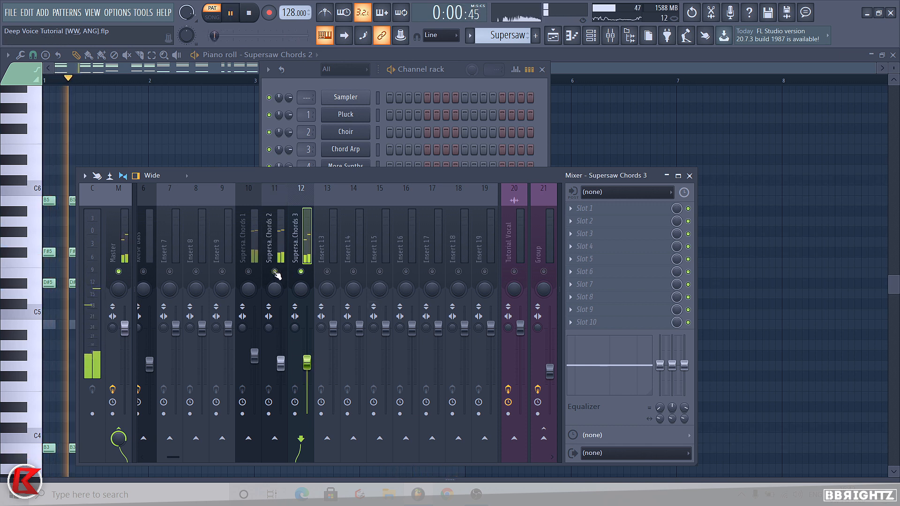
{"action": "left_click_drag", "start_coordinate": [280, 363], "coordinate": [254, 366]}
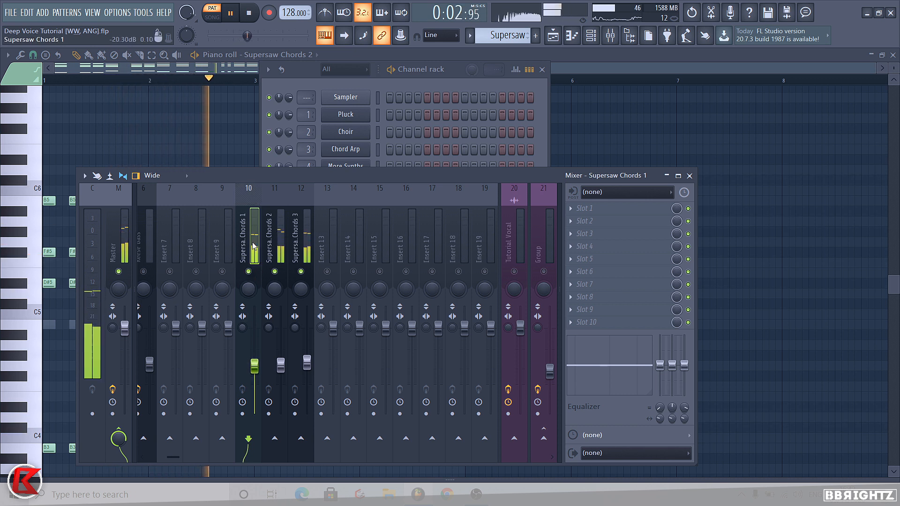
{"action": "key", "text": "space"}
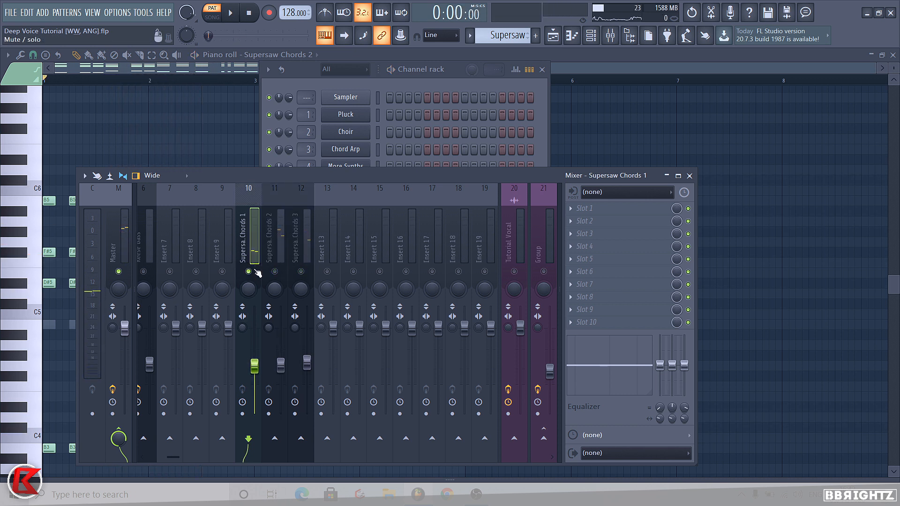
Step: Re-enable the supersaw inserts, raise the Supersaw Chords 1 level slightly, and toggle its mute in playback to compare the blend
{"action": "left_click", "coordinate": [275, 271]}
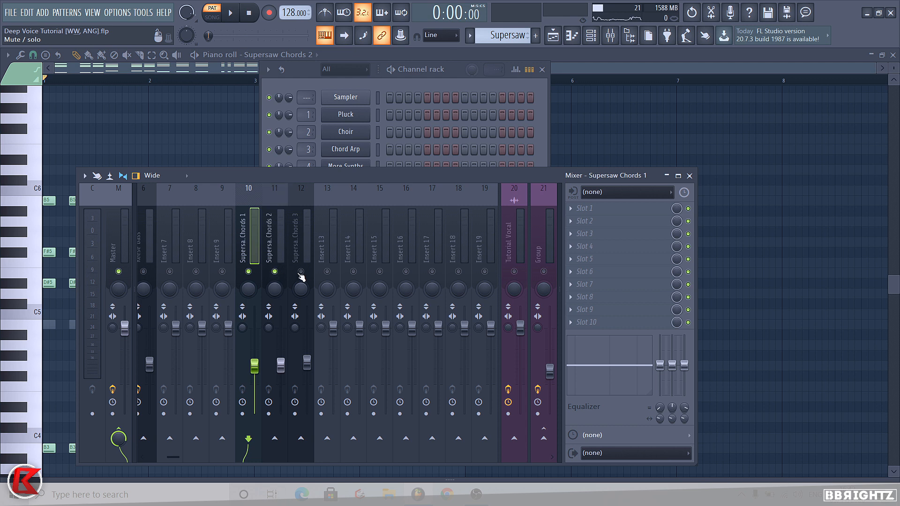
{"action": "left_click", "coordinate": [278, 239]}
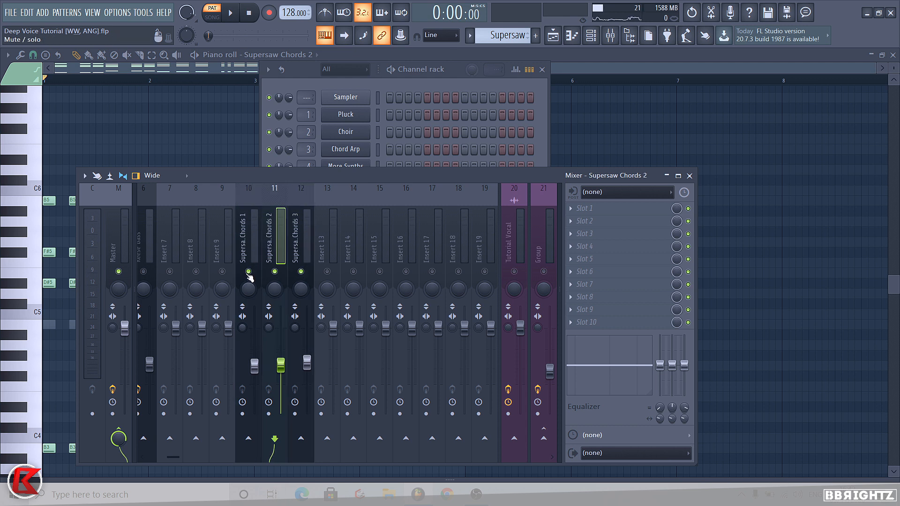
{"action": "left_click", "coordinate": [248, 271]}
{"action": "left_click", "coordinate": [251, 253]}
{"action": "key", "text": "space"}
{"action": "left_click", "coordinate": [248, 271]}
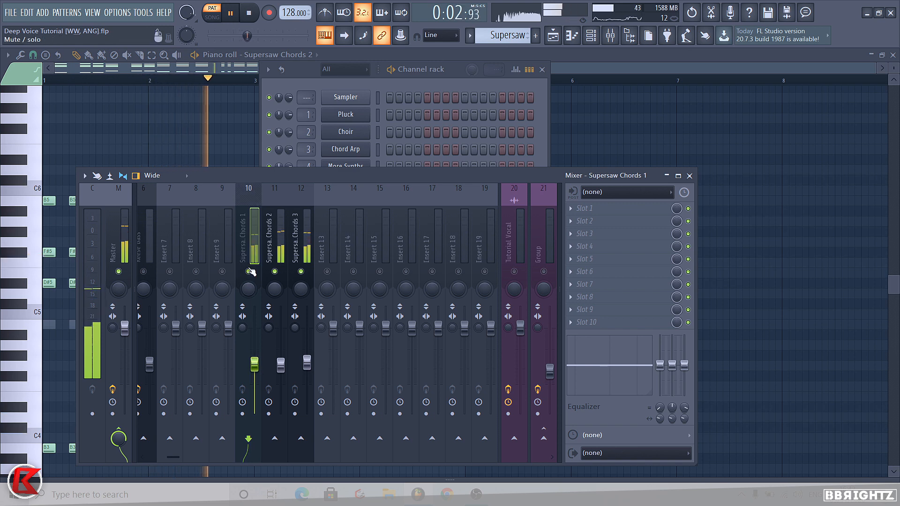
Step: Add Fruity Parametric EQ 2 to the Supersaw Chords 1 insert and roll off its lows with a high-pass band during playback
{"action": "key", "text": "space"}
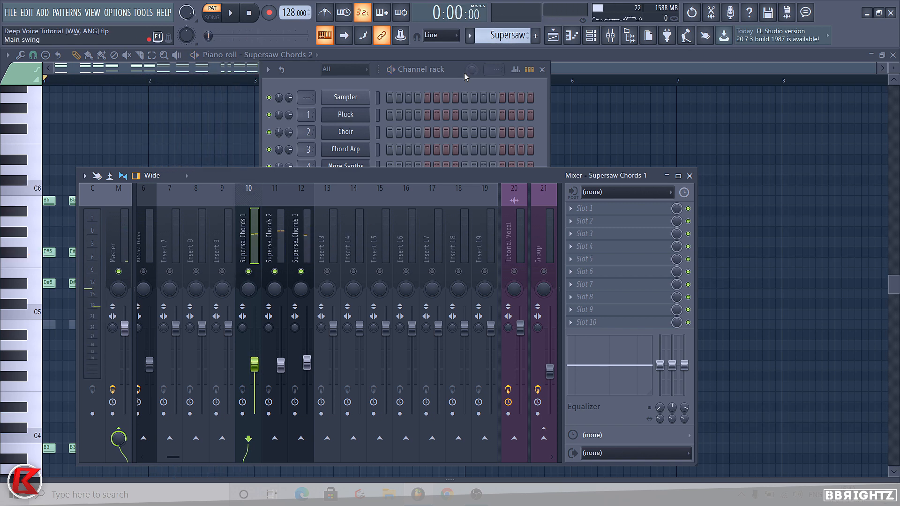
{"action": "left_click", "coordinate": [461, 73]}
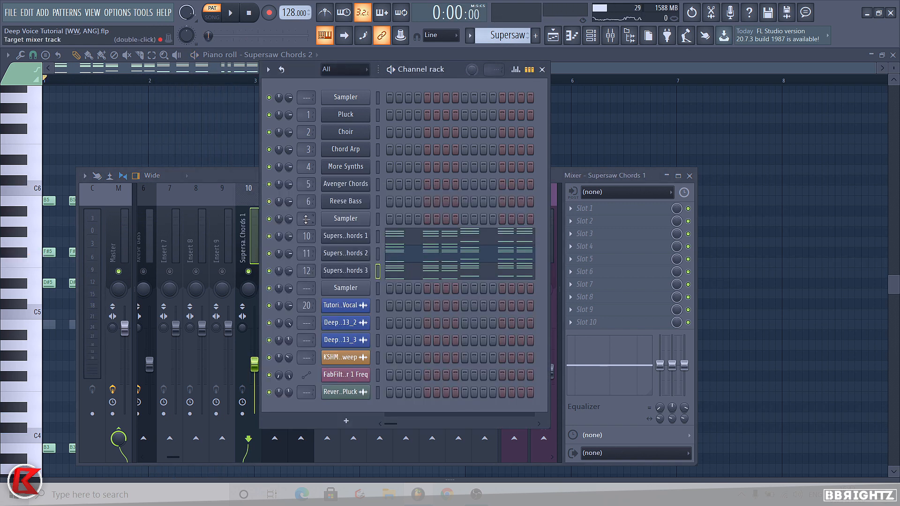
{"action": "left_click", "coordinate": [251, 239]}
{"action": "left_click", "coordinate": [571, 208]}
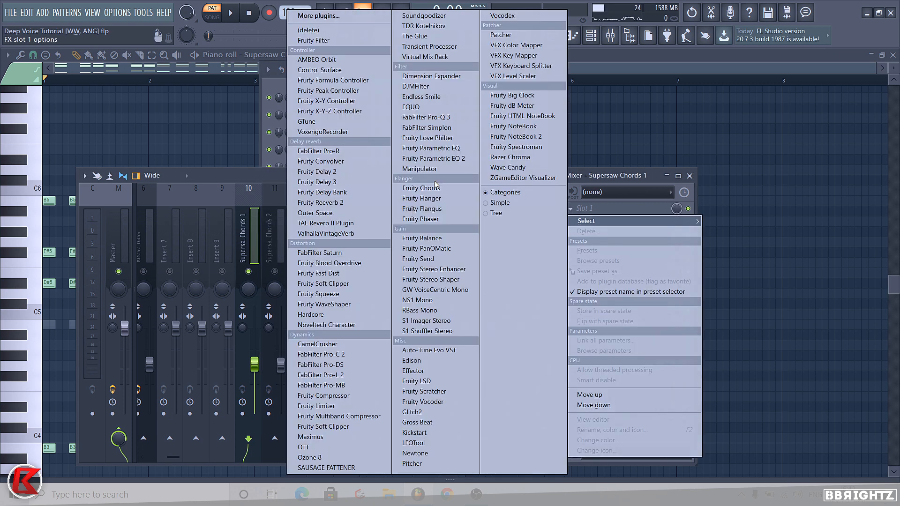
{"action": "left_click", "coordinate": [449, 158]}
{"action": "key", "text": "space"}
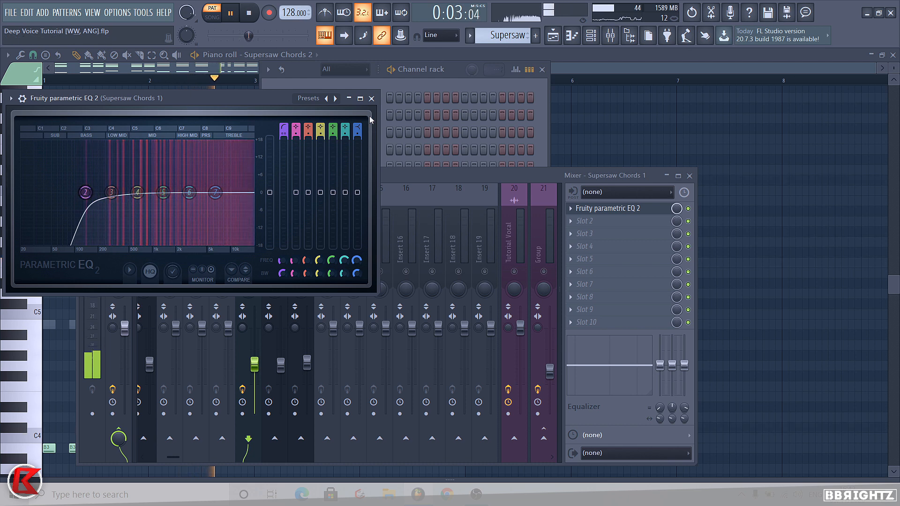
{"action": "left_click", "coordinate": [372, 99]}
Step: Solo Supersaw Chords 2 and tune the high-pass cutoff of its Fruity Parametric EQ 2 slightly lower
{"action": "right_click", "coordinate": [274, 272]}
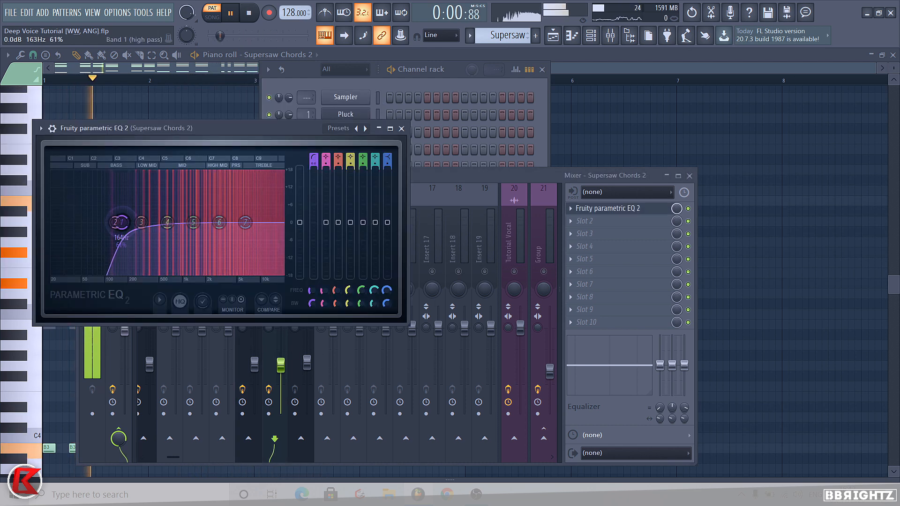
{"action": "left_click_drag", "start_coordinate": [120, 222], "coordinate": [116, 222]}
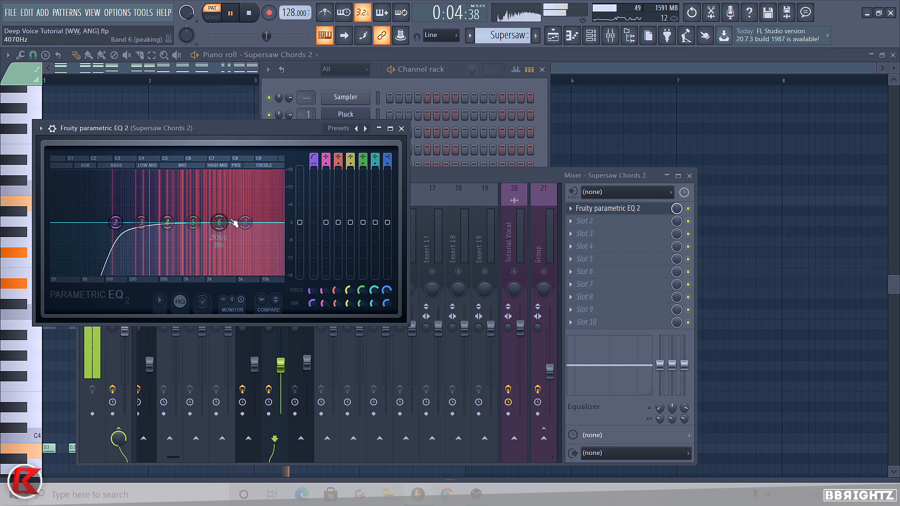
{"action": "left_click", "coordinate": [402, 129]}
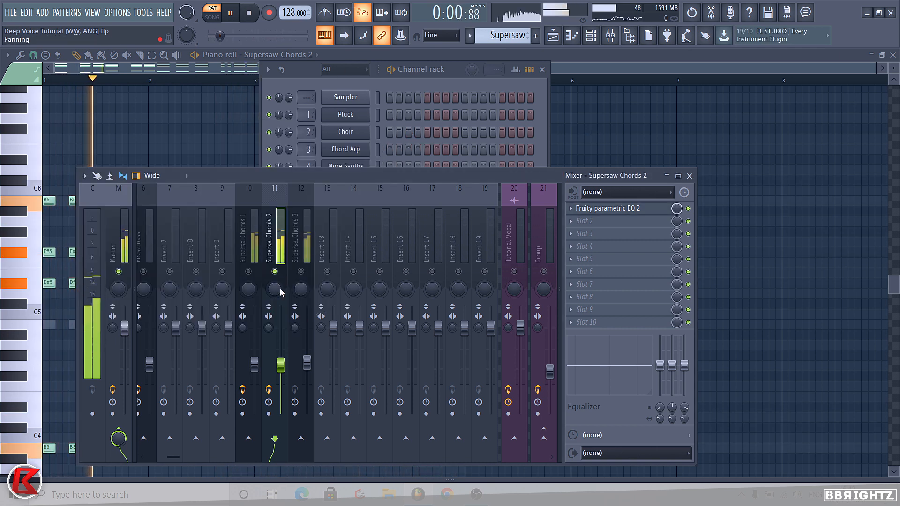
Step: Add Fruity Parametric EQ 2 to Supersaw Chords 3 and cut its lows with band 1 set to high-pass
{"action": "left_click", "coordinate": [310, 276]}
{"action": "left_click", "coordinate": [571, 208]}
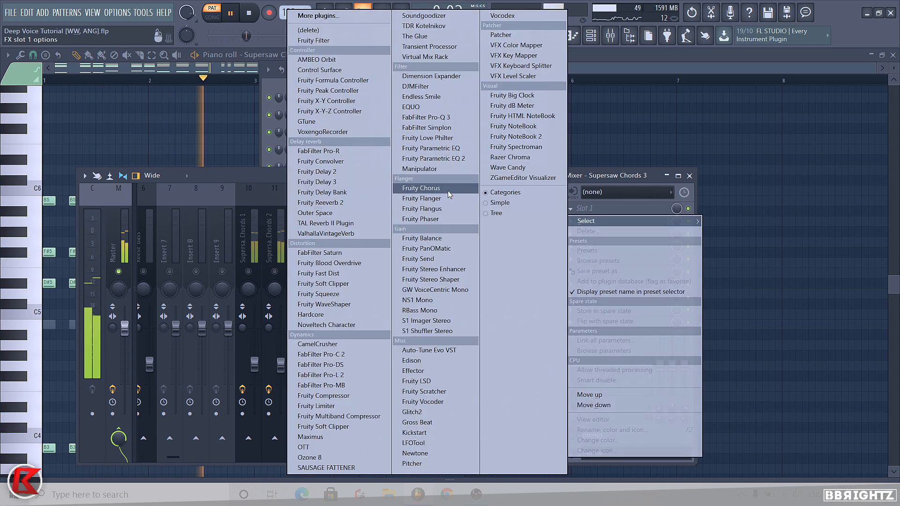
{"action": "left_click", "coordinate": [435, 159]}
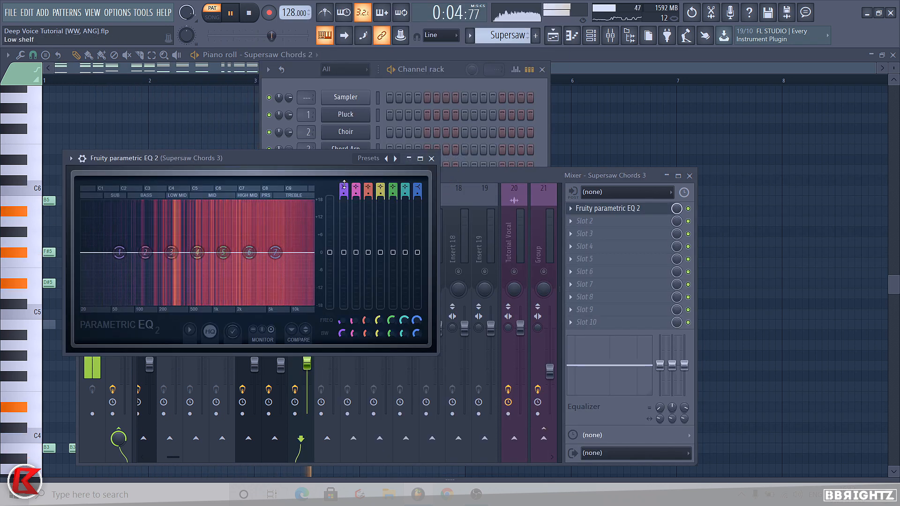
{"action": "left_click_drag", "start_coordinate": [343, 186], "coordinate": [331, 201]}
{"action": "left_click_drag", "start_coordinate": [119, 253], "coordinate": [146, 252]}
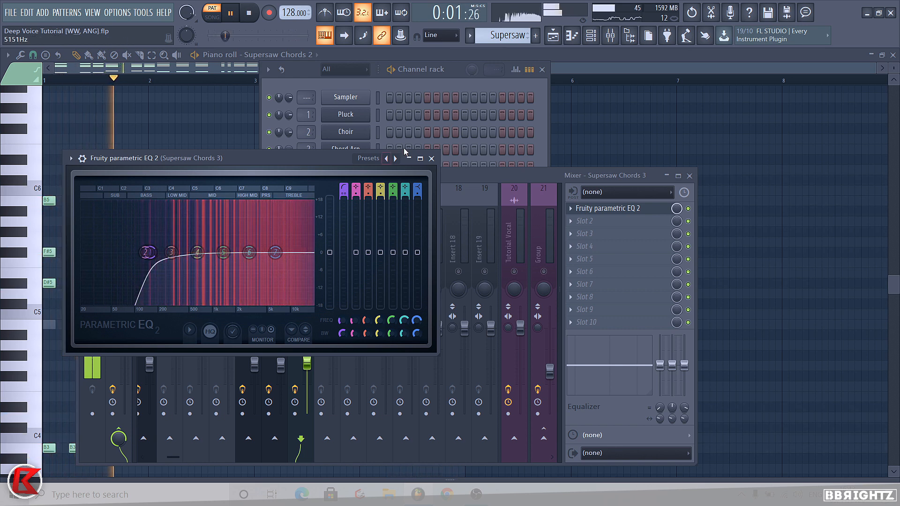
{"action": "left_click", "coordinate": [431, 158]}
Step: Load S1 Imager Stereo in slot 7 of Supersaw Chords 2 and widen it to 1.44 during playback
{"action": "left_click", "coordinate": [275, 271]}
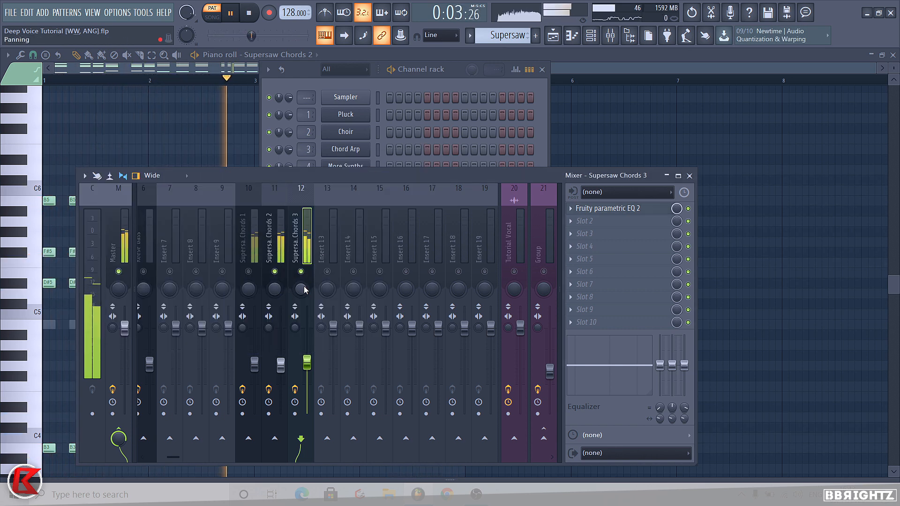
{"action": "left_click", "coordinate": [275, 254]}
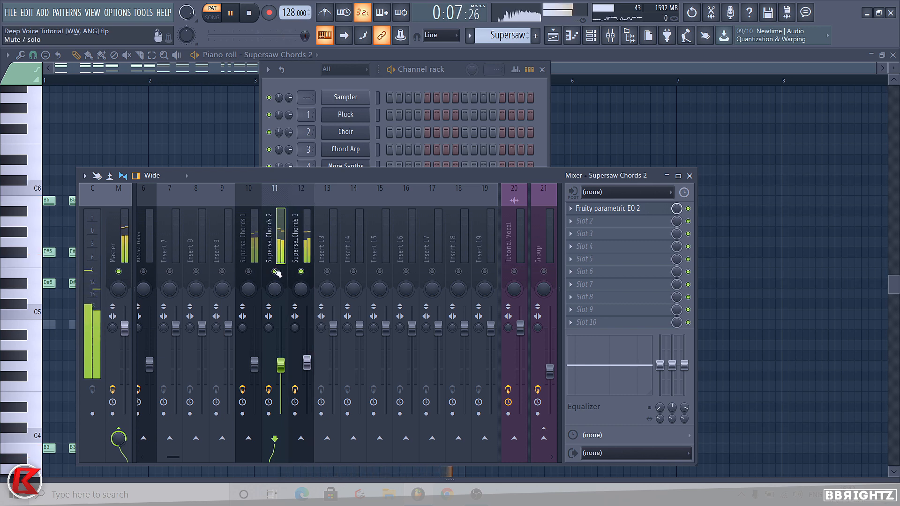
{"action": "key", "text": "space"}
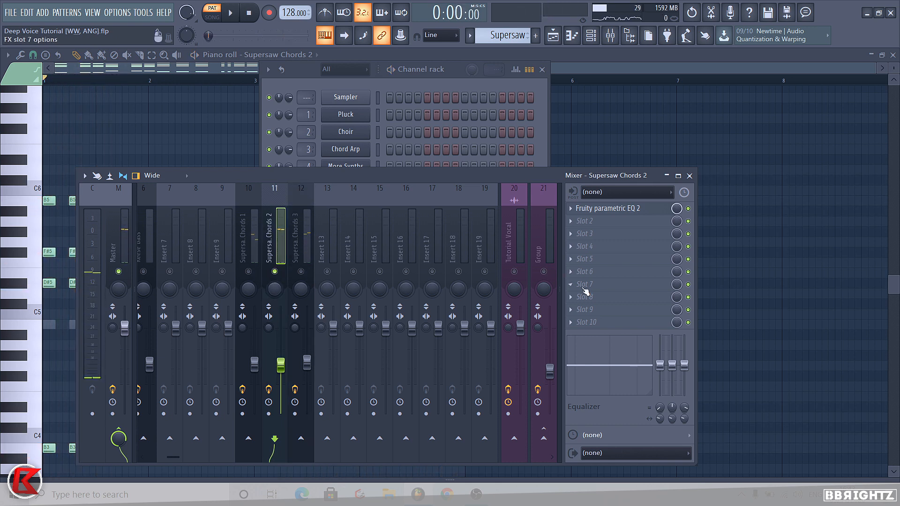
{"action": "left_click", "coordinate": [587, 284]}
{"action": "left_click", "coordinate": [431, 322]}
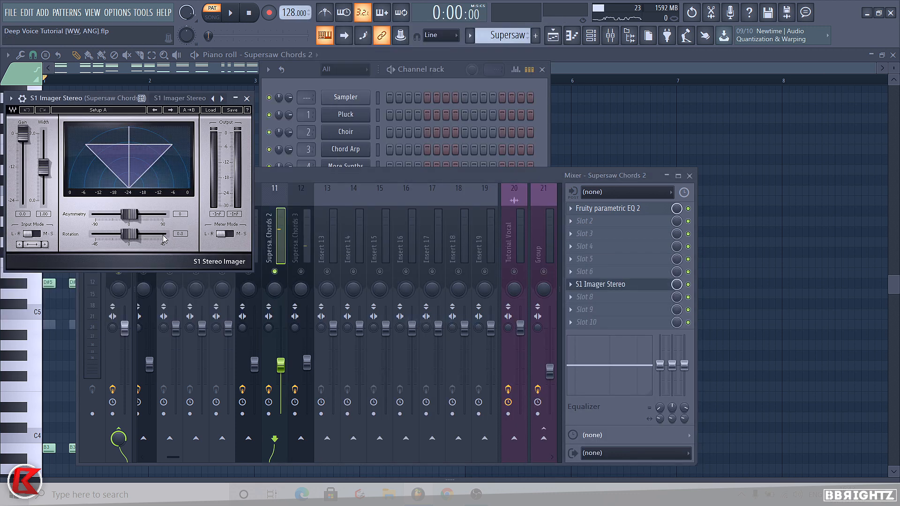
{"action": "key", "text": "space"}
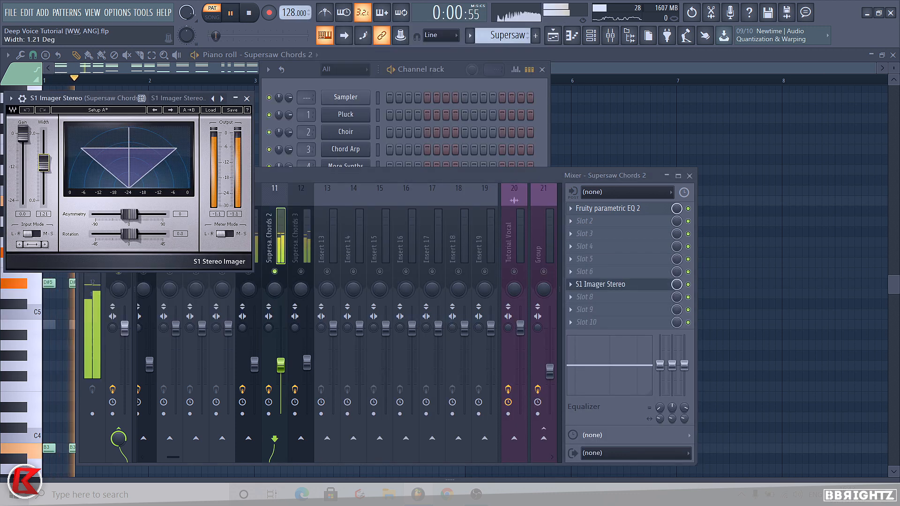
{"action": "left_click_drag", "start_coordinate": [43, 167], "coordinate": [43, 158]}
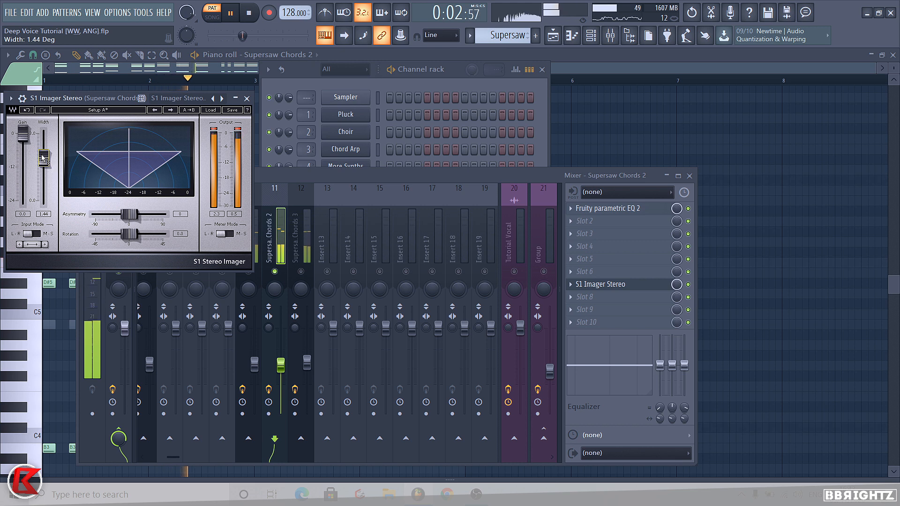
{"action": "left_click", "coordinate": [247, 98]}
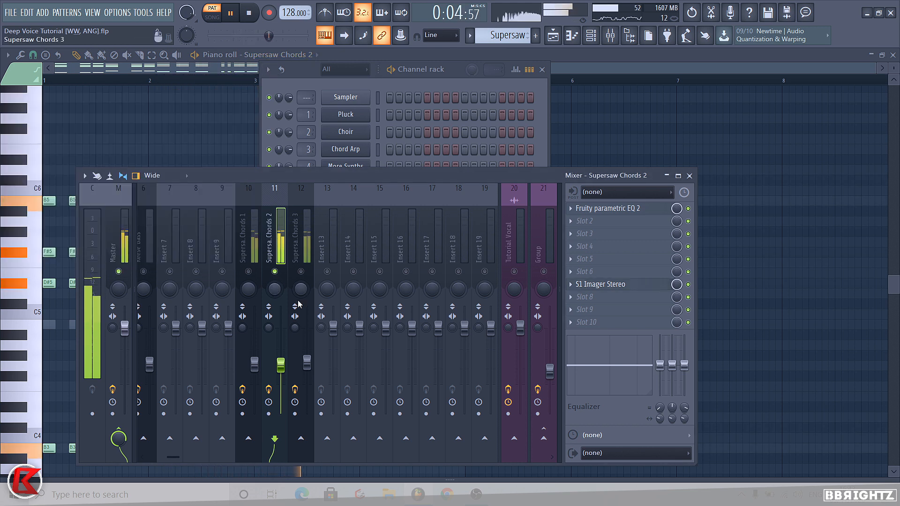
Step: Increase the stereo separation of Supersaw Chords 3, lower its level slightly, and toggle its mute in playback to compare
{"action": "left_click", "coordinate": [294, 332]}
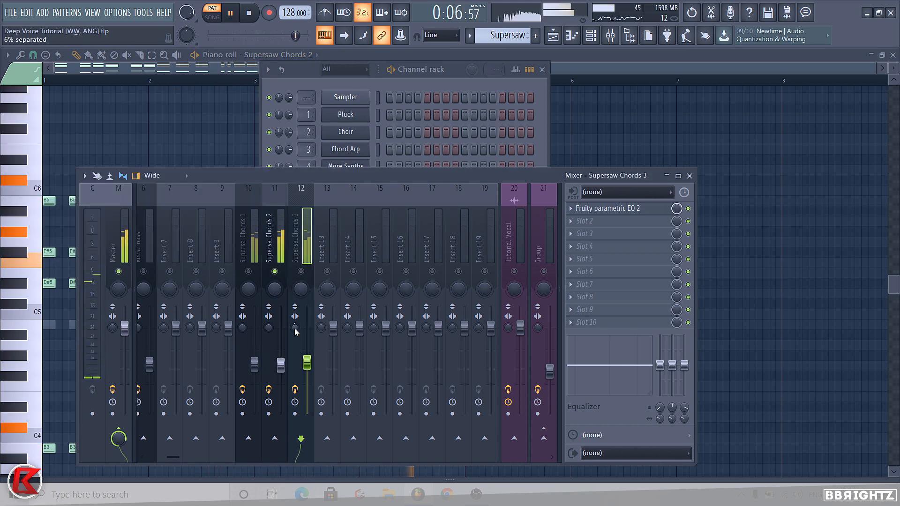
{"action": "left_click", "coordinate": [305, 272]}
{"action": "left_click_drag", "start_coordinate": [307, 364], "coordinate": [307, 368]}
{"action": "left_click", "coordinate": [301, 271]}
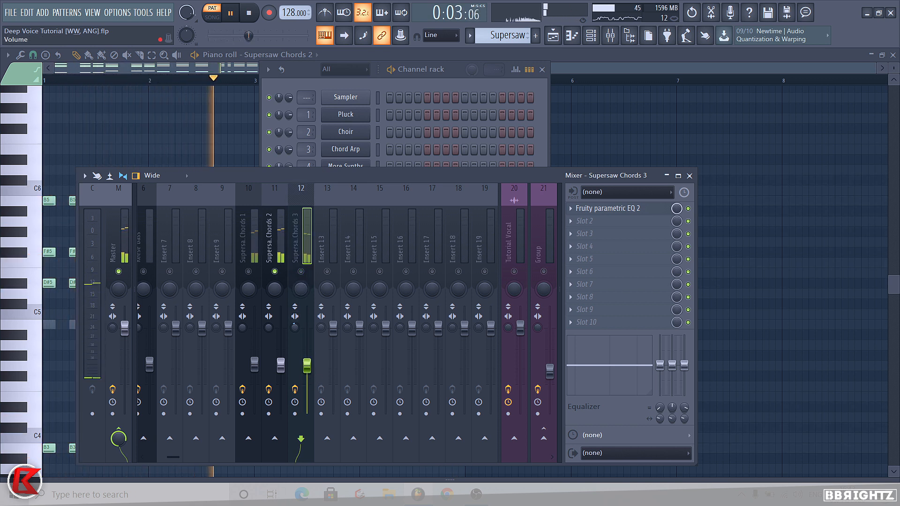
{"action": "left_click", "coordinate": [301, 271]}
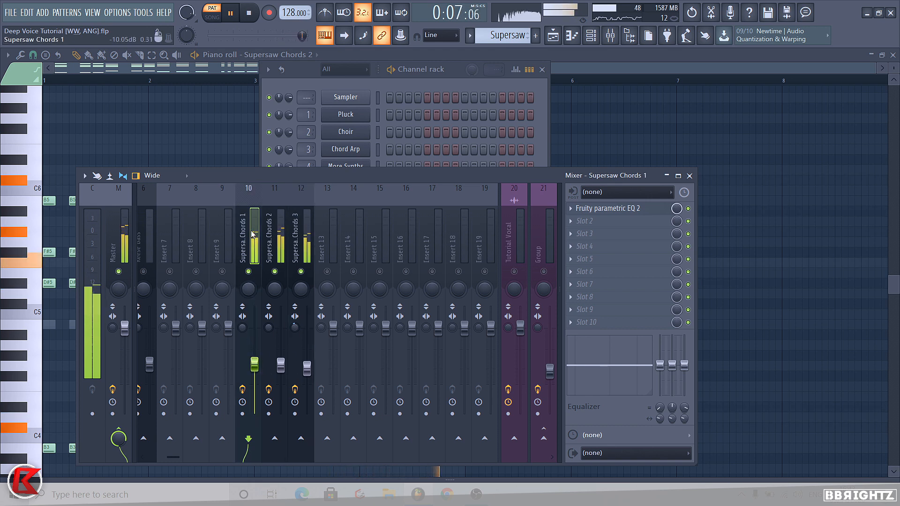
{"action": "key", "text": "space"}
Step: Re-enable all mixer tracks and create a group on insert 9 named Supersaw Group
{"action": "left_click", "coordinate": [221, 244]}
{"action": "right_click", "coordinate": [269, 243]}
{"action": "right_click", "coordinate": [219, 244]}
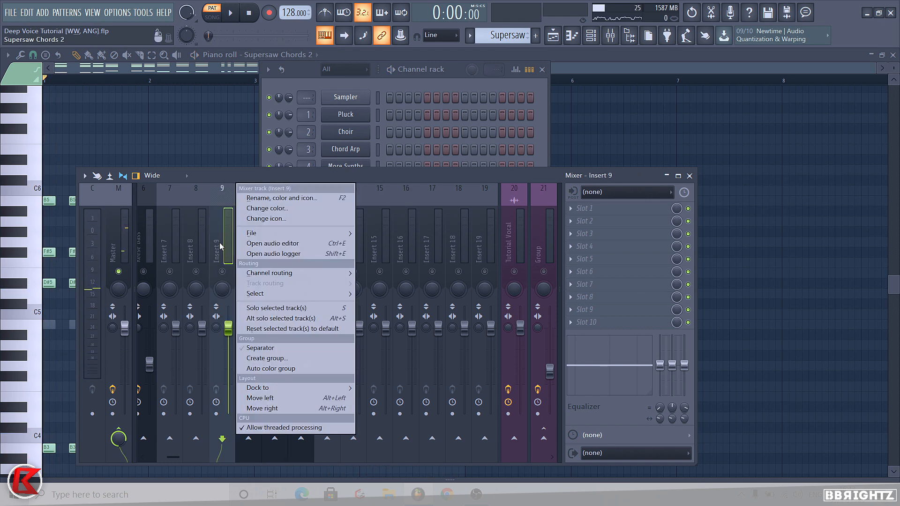
{"action": "left_click", "coordinate": [224, 271]}
{"action": "right_click", "coordinate": [224, 272]}
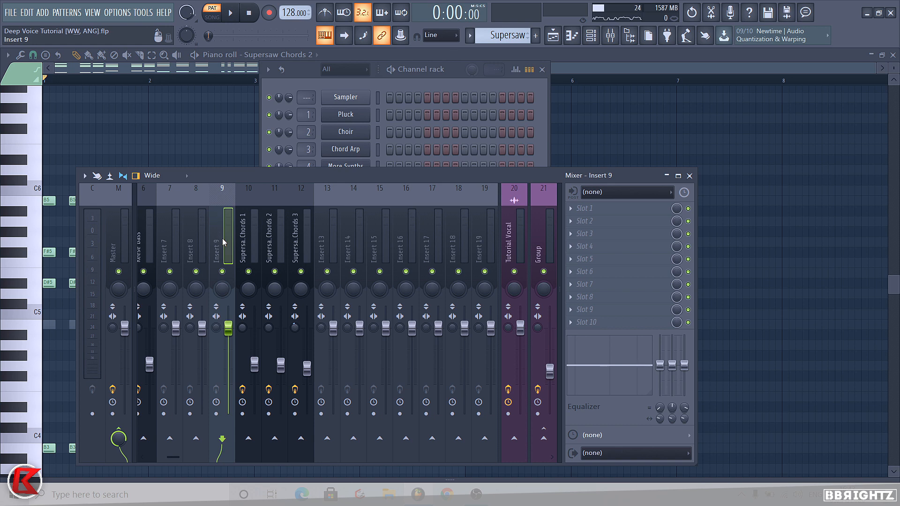
{"action": "right_click", "coordinate": [224, 243]}
{"action": "left_click", "coordinate": [273, 358]}
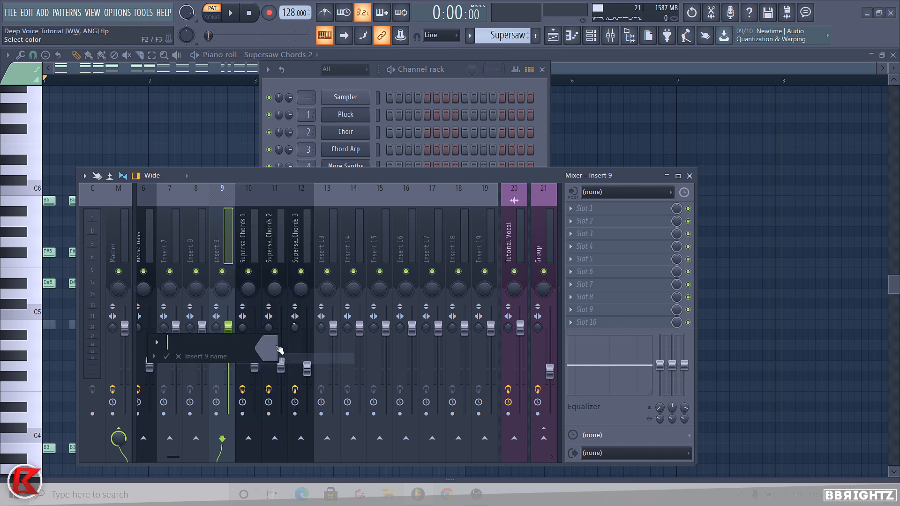
{"action": "type", "text": "Supersaw Group"}
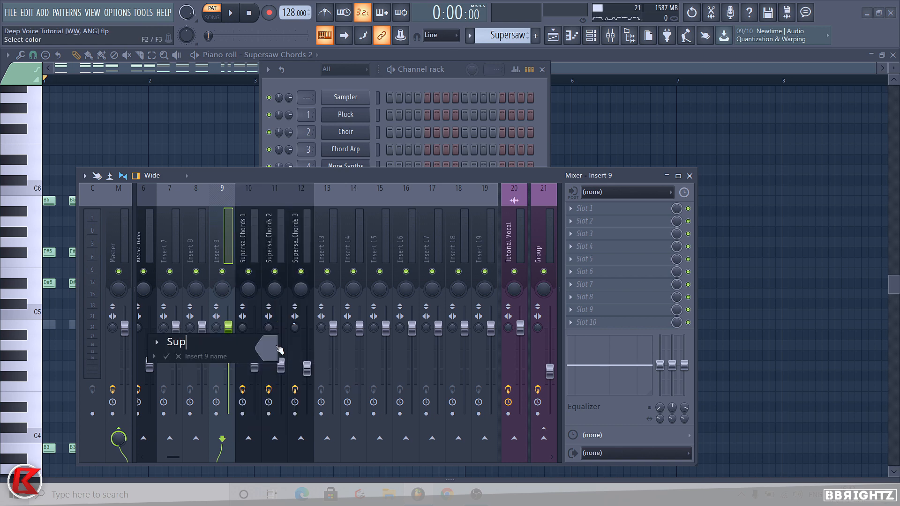
{"action": "key", "text": "Return"}
Step: Route Supersaw Chords 1, 2 and 3 each only to the Supersaw Group track
{"action": "left_click", "coordinate": [246, 365]}
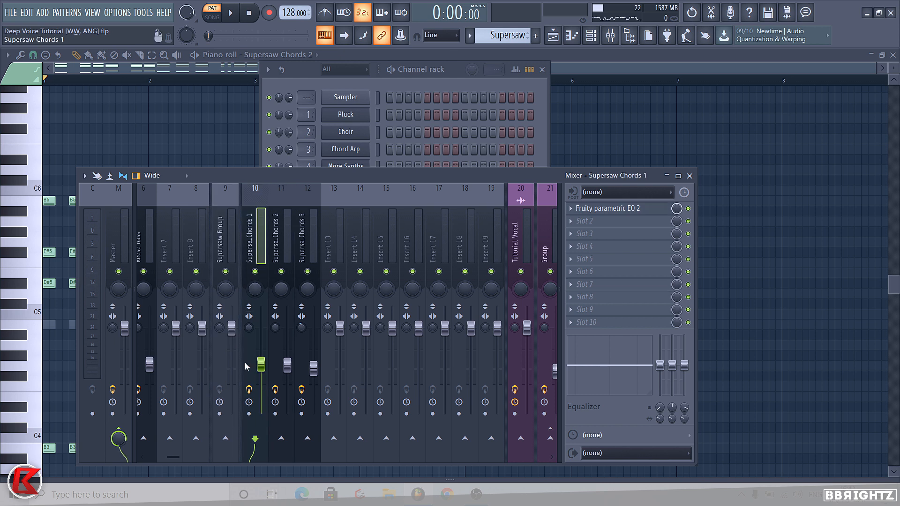
{"action": "right_click", "coordinate": [228, 437]}
{"action": "left_click", "coordinate": [253, 444]}
{"action": "left_click", "coordinate": [277, 427]}
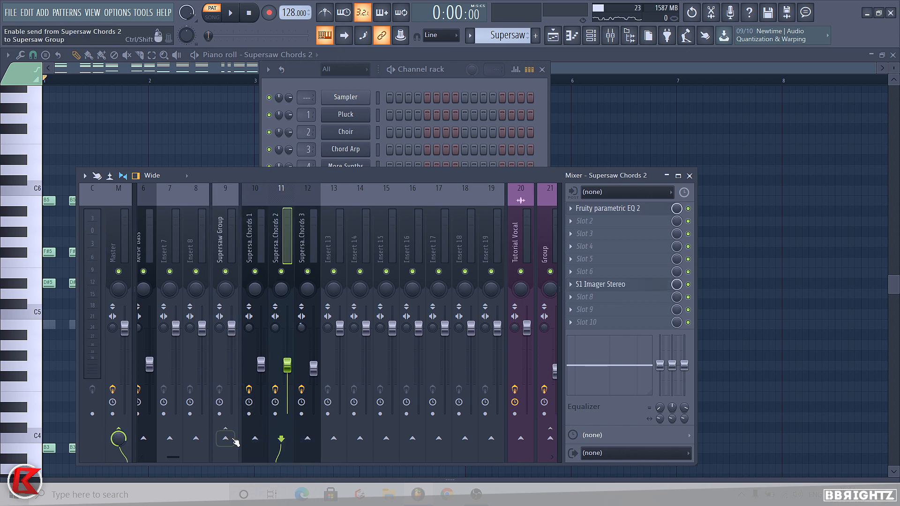
{"action": "right_click", "coordinate": [225, 437]}
{"action": "left_click", "coordinate": [249, 444]}
{"action": "left_click", "coordinate": [296, 306]}
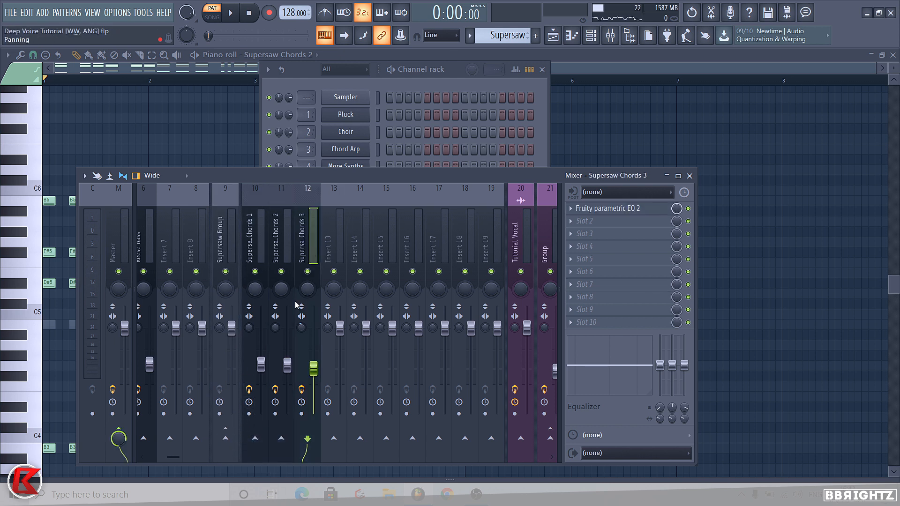
{"action": "right_click", "coordinate": [227, 443]}
{"action": "left_click", "coordinate": [256, 443]}
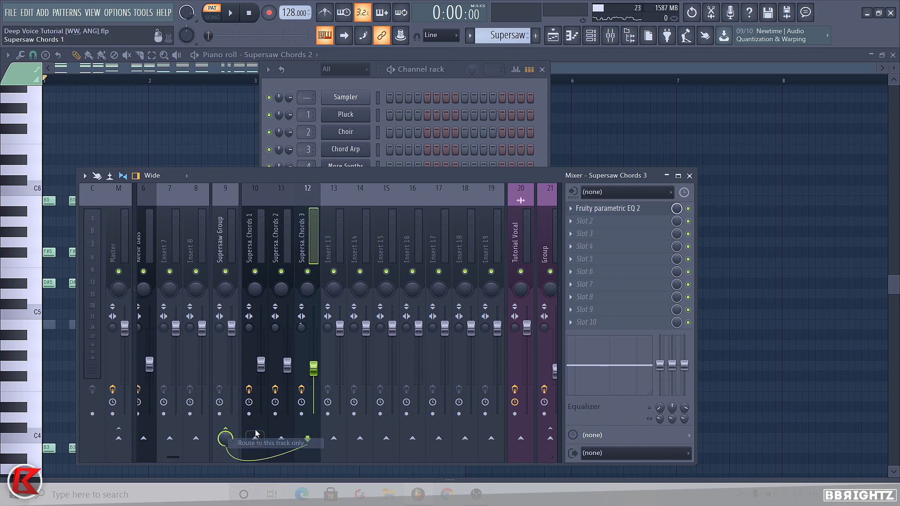
Step: Check the routing of the supersaw tracks by selecting them and test-muting Supersaw Group during playback
{"action": "left_click", "coordinate": [224, 232]}
{"action": "left_click", "coordinate": [112, 228]}
{"action": "left_click", "coordinate": [302, 246]}
{"action": "left_click", "coordinate": [251, 260]}
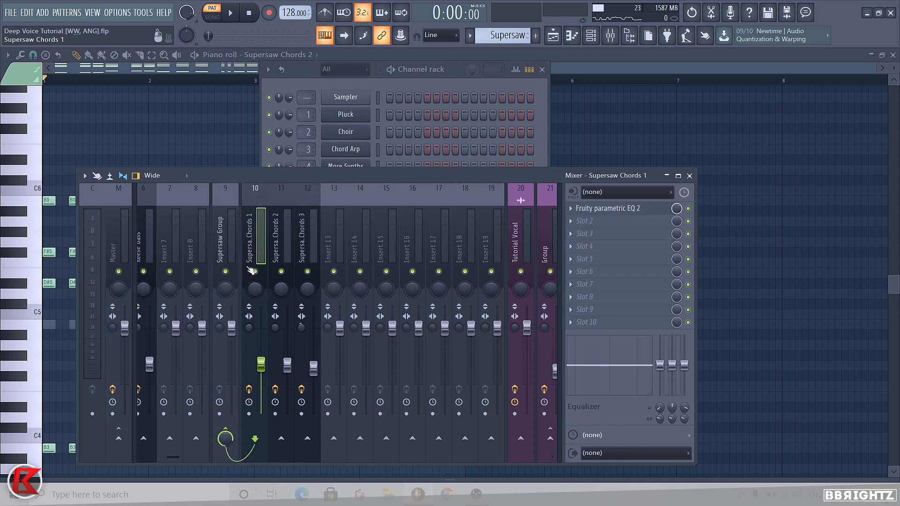
{"action": "left_click", "coordinate": [225, 272]}
{"action": "key", "text": "space"}
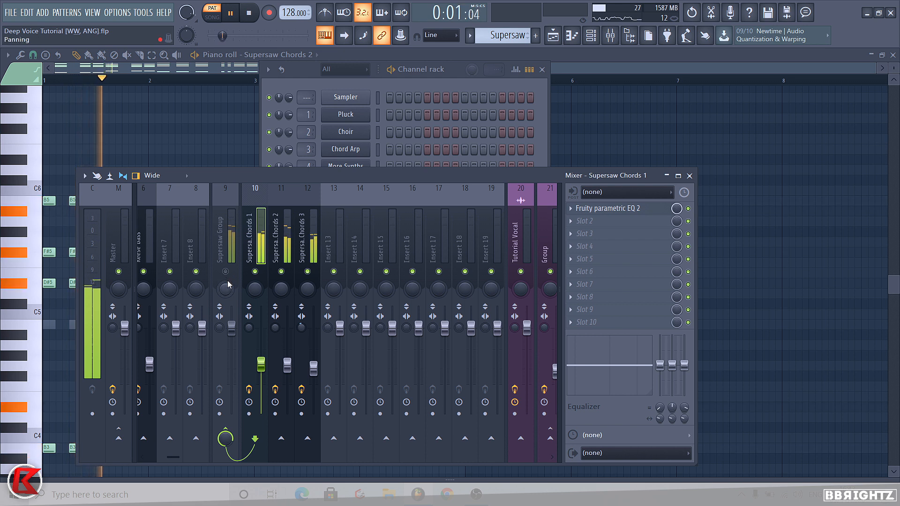
{"action": "key", "text": "space"}
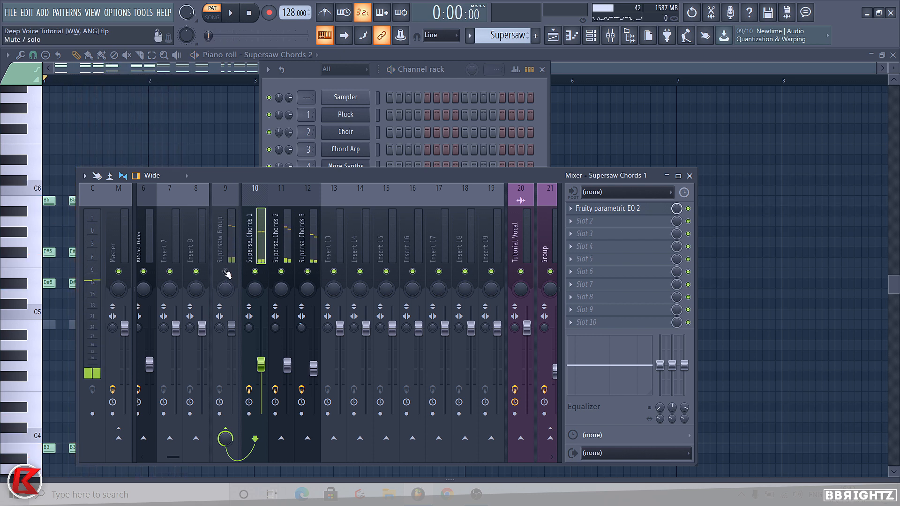
{"action": "left_click", "coordinate": [309, 245]}
{"action": "left_click", "coordinate": [201, 253]}
{"action": "left_click", "coordinate": [225, 253]}
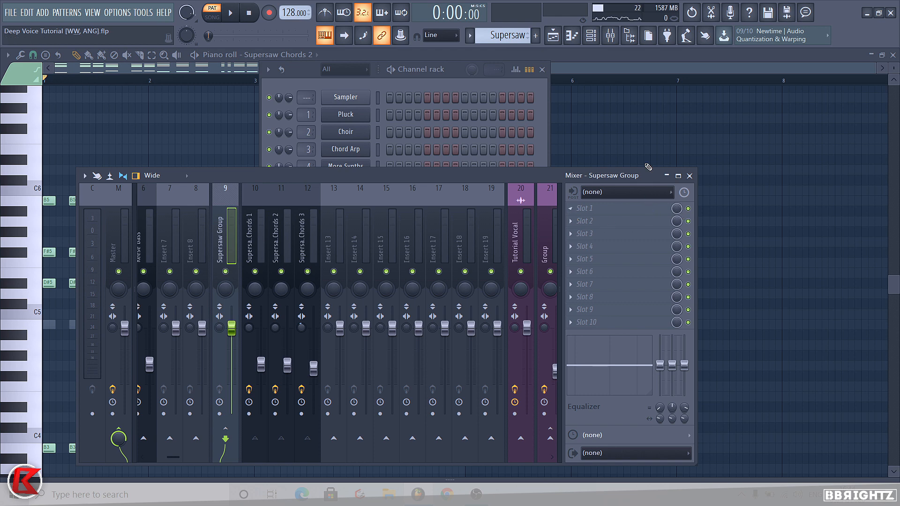
Step: Shorten the KSHMR_Impact_Sweep clip on Track 12 to end where the Supersaw clip starts at bar 19, and show the channel rack
{"action": "left_click", "coordinate": [440, 72]}
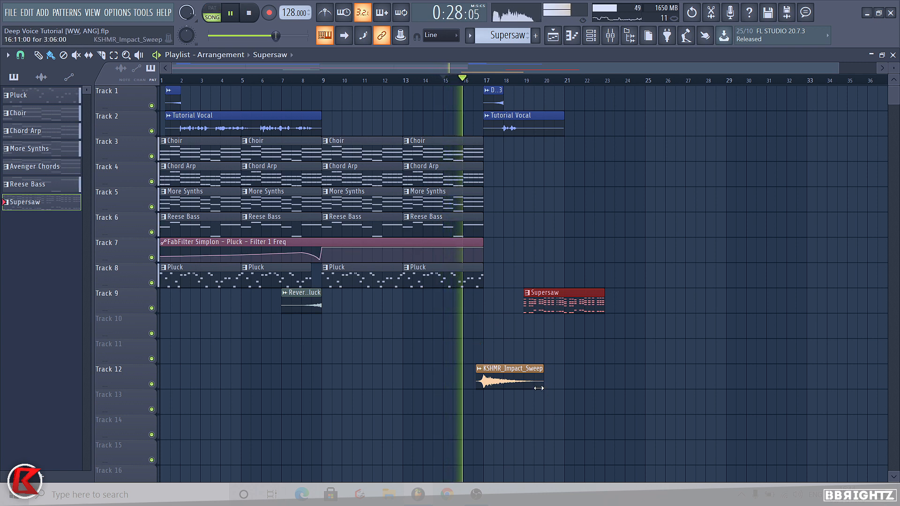
{"action": "left_click_drag", "start_coordinate": [542, 384], "coordinate": [522, 388]}
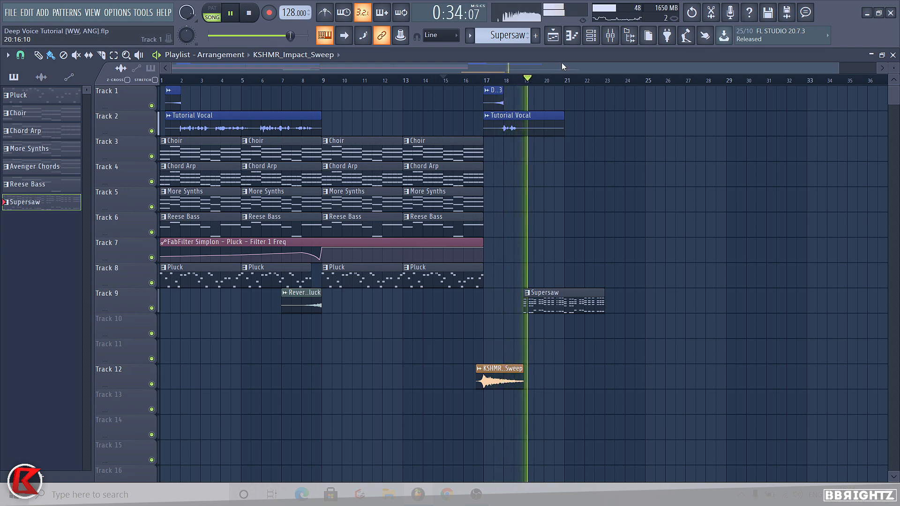
{"action": "left_click", "coordinate": [591, 39]}
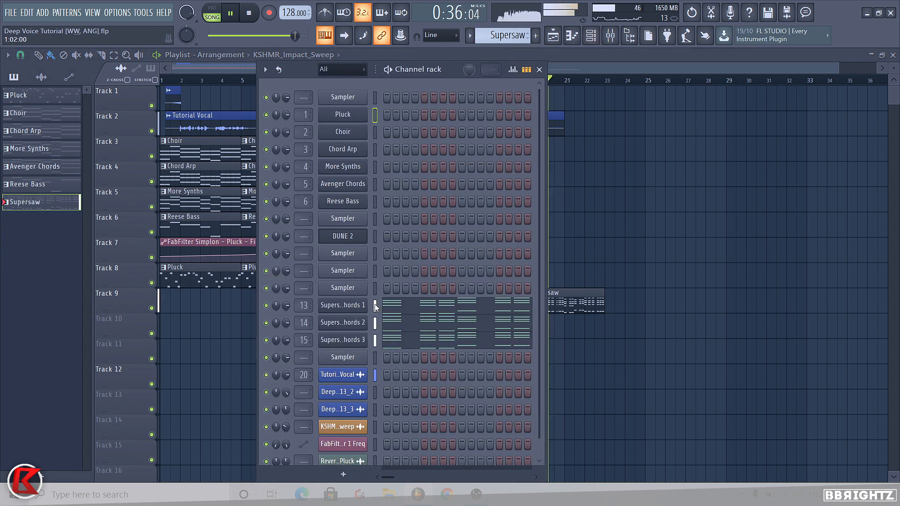
Step: Inspect the DUNE 2 patch on the Lead 1 channel and audition it through its mixer track
{"action": "key", "text": "space"}
{"action": "left_click", "coordinate": [348, 236]}
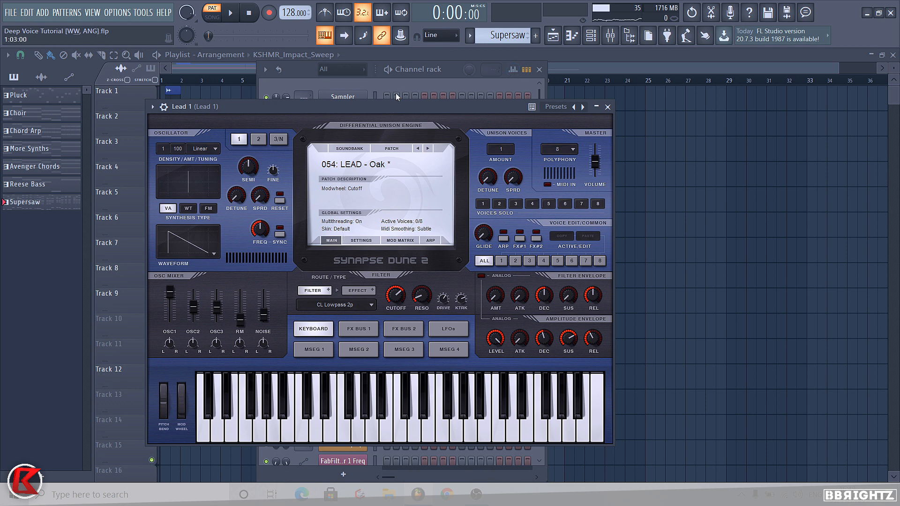
{"action": "left_click", "coordinate": [608, 108]}
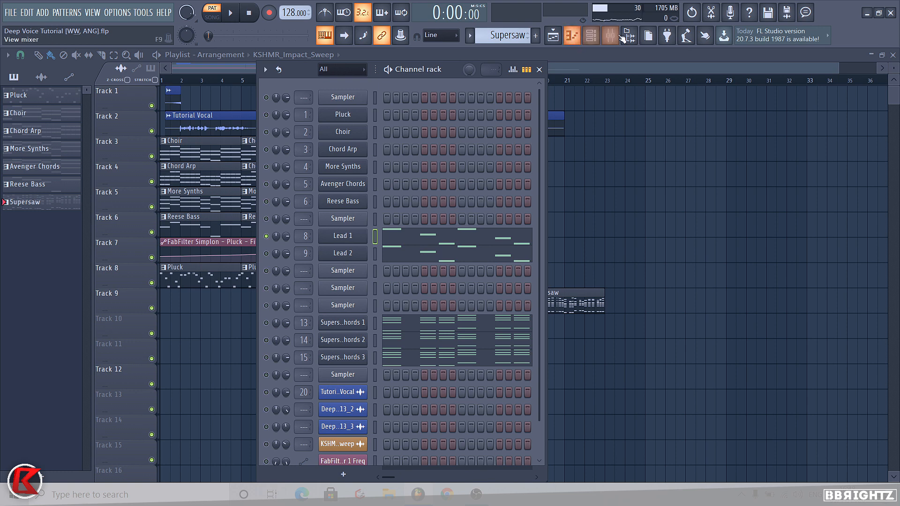
{"action": "left_click", "coordinate": [618, 36]}
{"action": "key", "text": "space"}
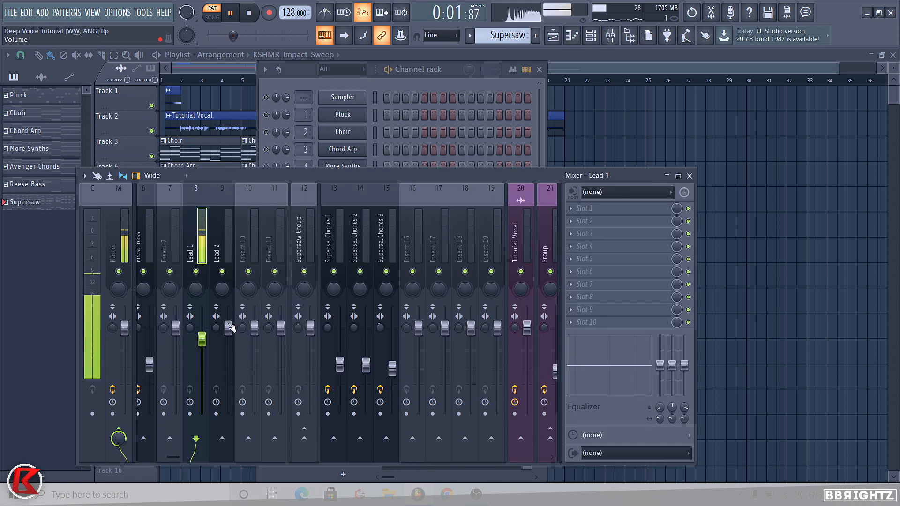
{"action": "key", "text": "space"}
Step: Check the Nexus 3 preset on Lead 2 and set its mixer volume to about -1.1 dB while it plays
{"action": "left_click", "coordinate": [427, 87]}
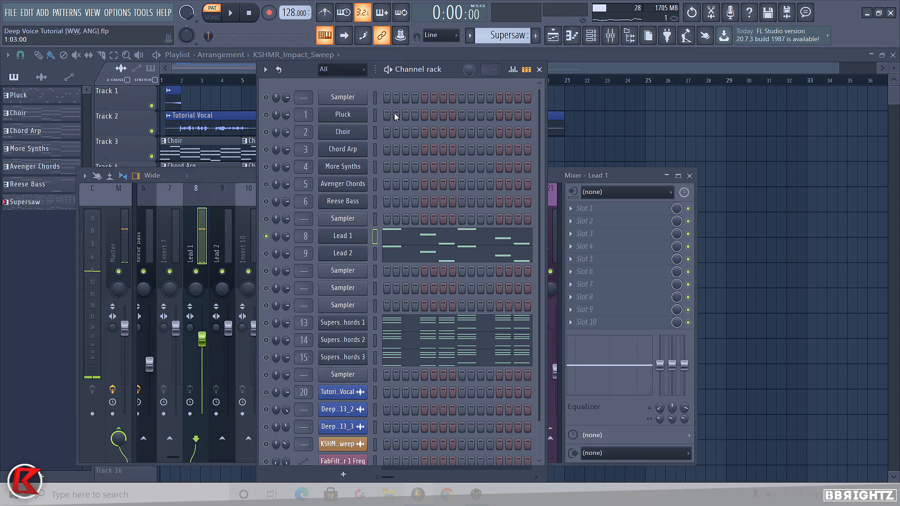
{"action": "left_click", "coordinate": [347, 253]}
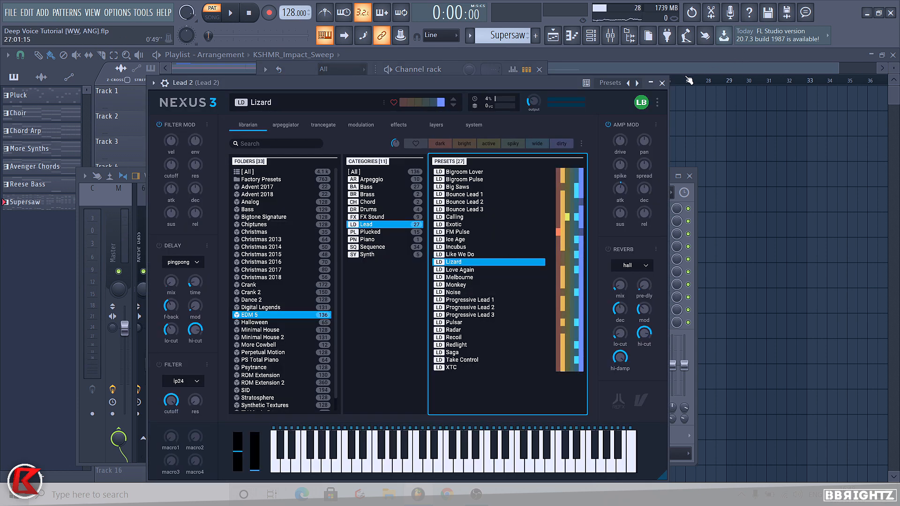
{"action": "left_click", "coordinate": [662, 83]}
{"action": "left_click", "coordinate": [216, 190]}
{"action": "key", "text": "space"}
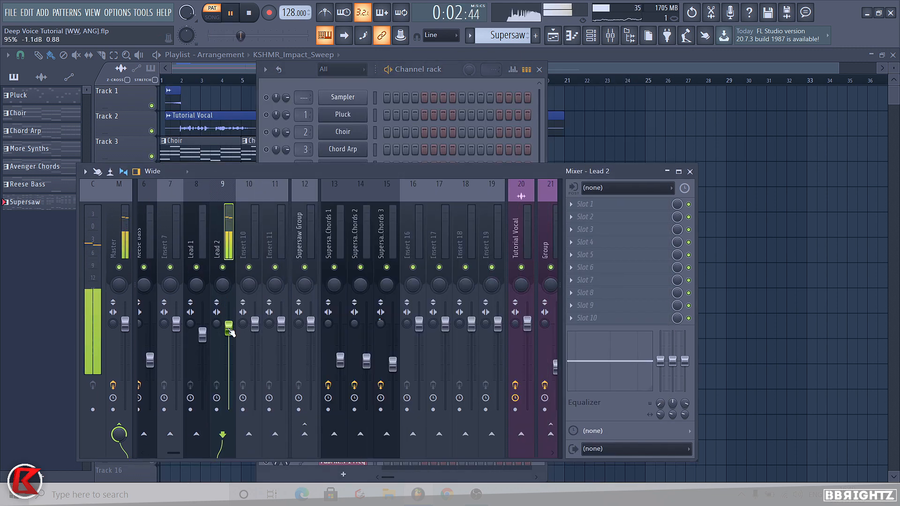
{"action": "key", "text": "space"}
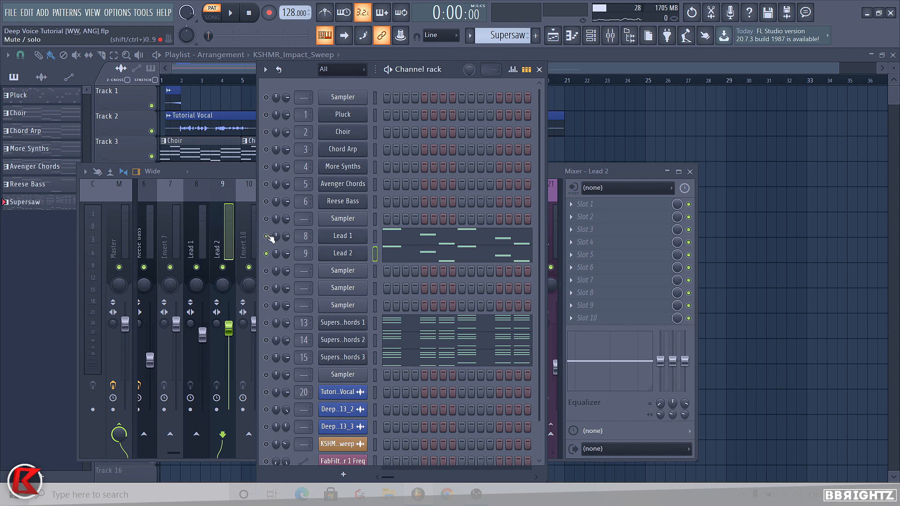
Step: Balance Lead 1 and Lead 2 against the supersaws during playback, setting Lead 1's volume to about -3.8 dB
{"action": "left_click", "coordinate": [220, 244]}
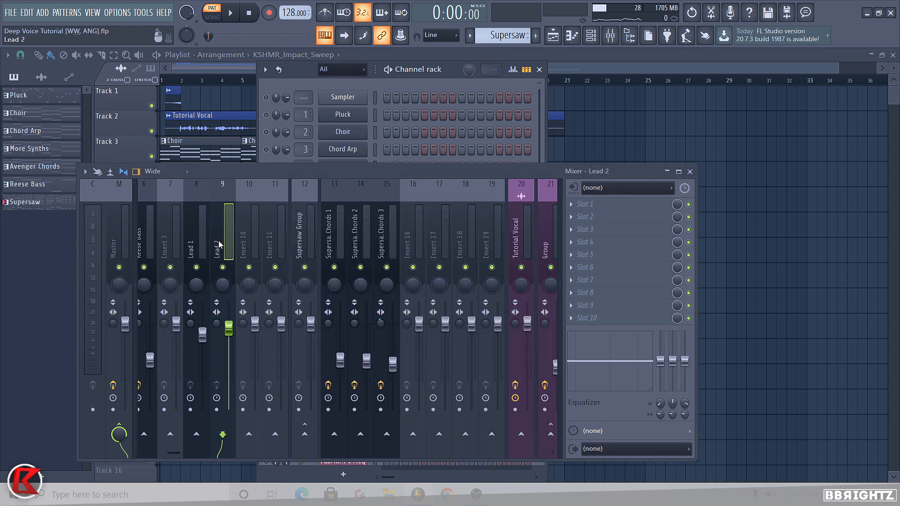
{"action": "key", "text": "space"}
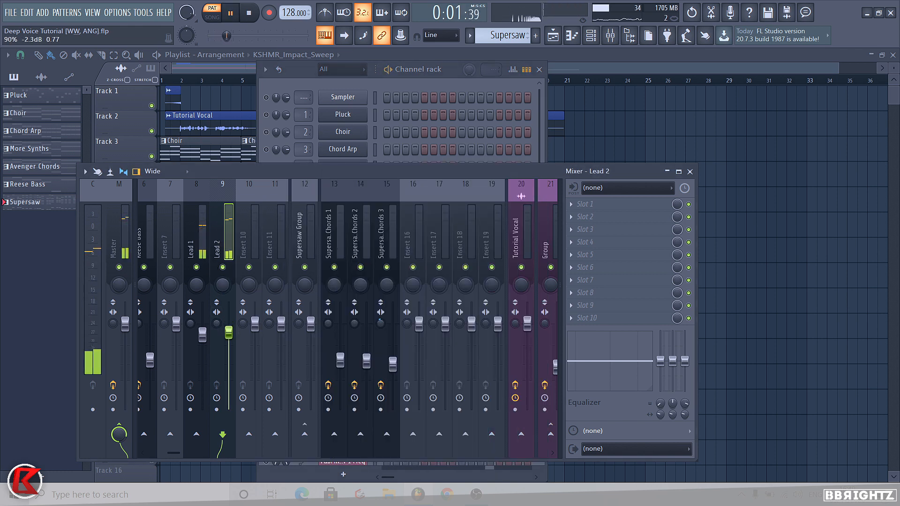
{"action": "right_click", "coordinate": [196, 267]}
{"action": "key", "text": "space"}
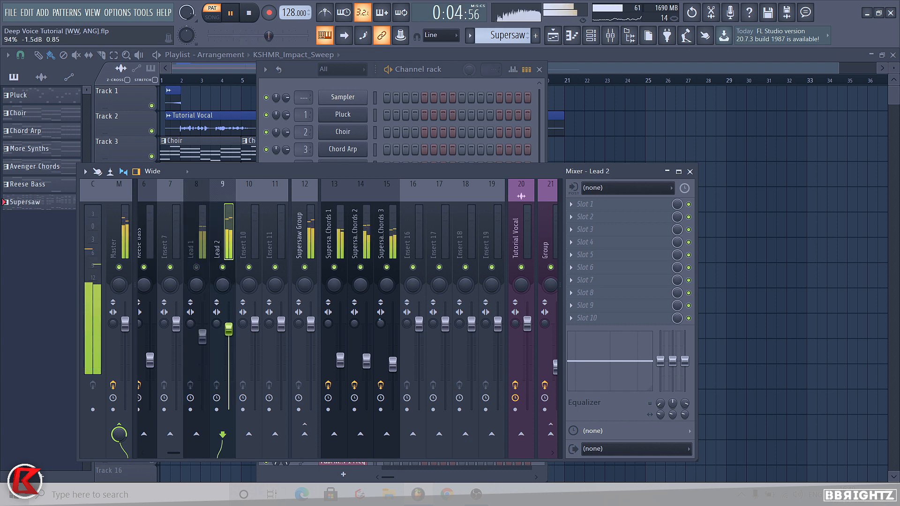
{"action": "left_click_drag", "start_coordinate": [229, 329], "coordinate": [202, 339]}
{"action": "left_click", "coordinate": [196, 267]}
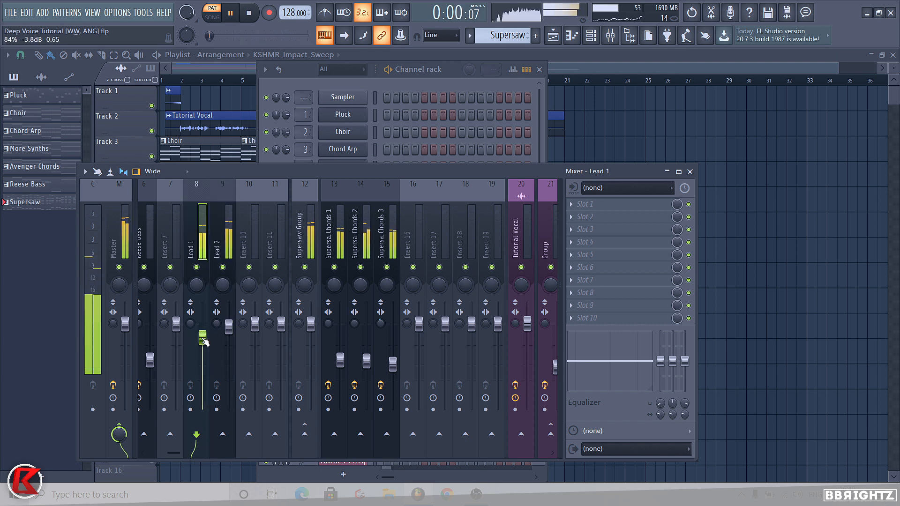
{"action": "key", "text": "space"}
Step: Try the FX#1 effect in Lead 1's DUNE 2 patch while auditioning the lead with the Supersaw pattern
{"action": "key", "text": "F9"}
{"action": "left_click", "coordinate": [360, 231]}
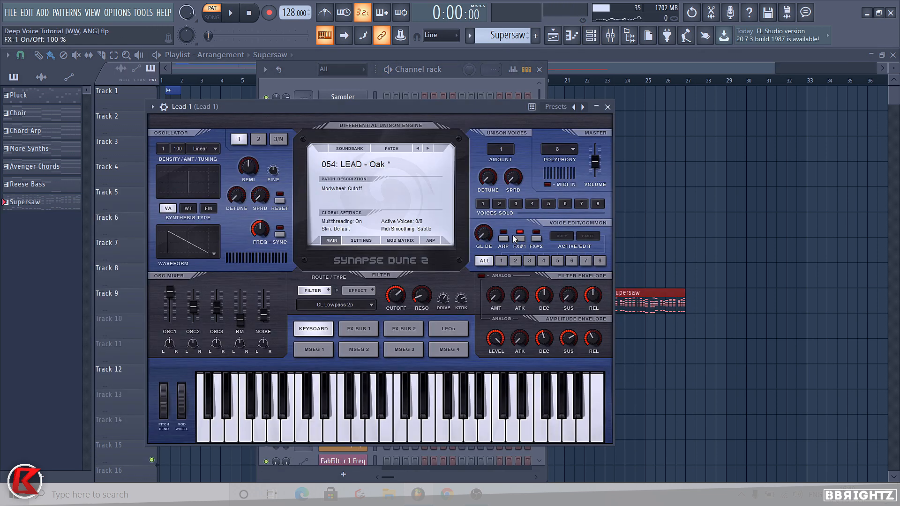
{"action": "key", "text": "z"}
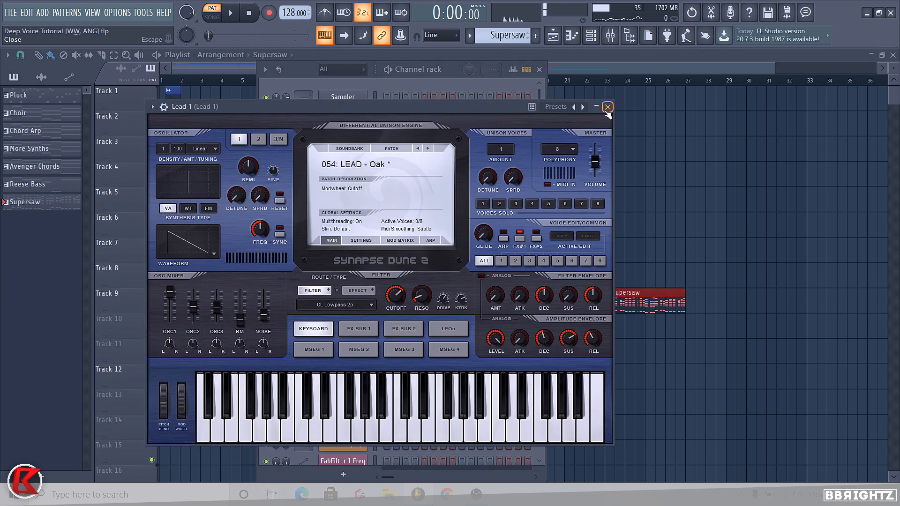
{"action": "left_click", "coordinate": [456, 70]}
{"action": "key", "text": "space"}
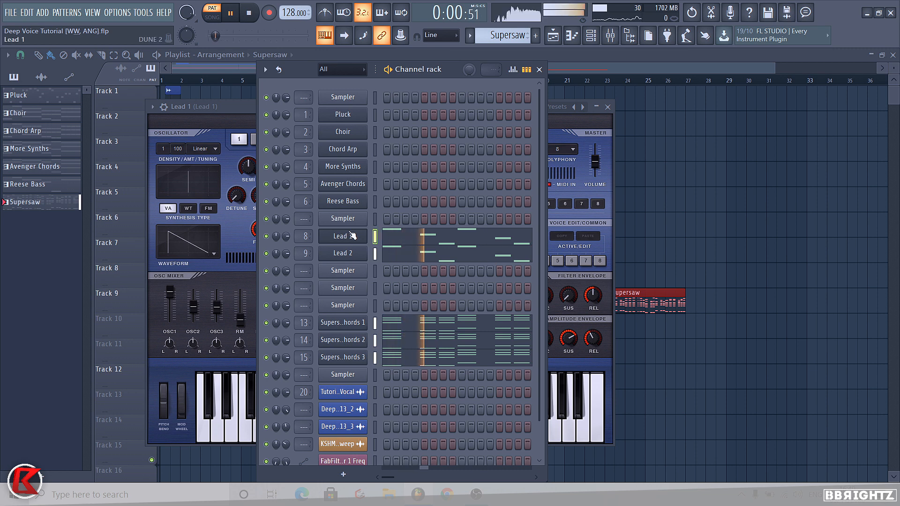
{"action": "left_click", "coordinate": [351, 237]}
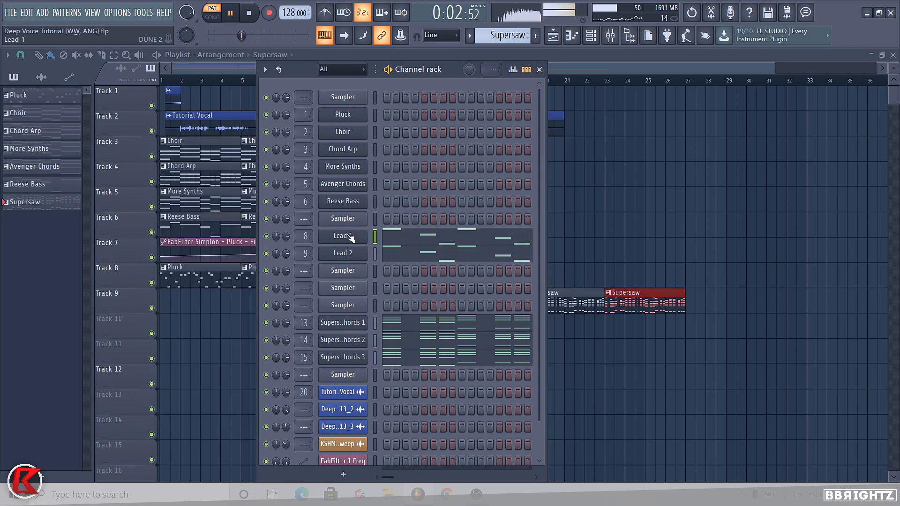
{"action": "left_click", "coordinate": [350, 236]}
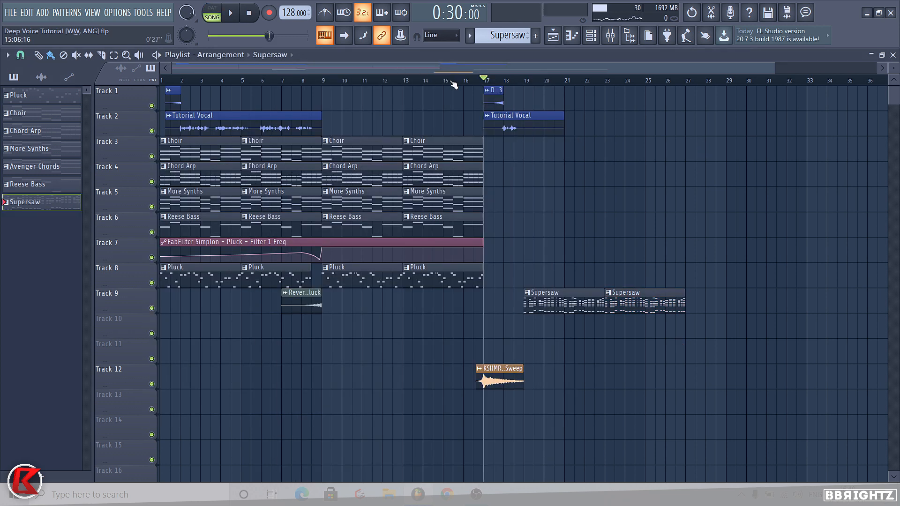
Step: Review the Lead 1 synth settings and play the arrangement from bar 9 into the Supersaw section
{"action": "left_click_drag", "start_coordinate": [454, 85], "coordinate": [405, 85]}
{"action": "left_click", "coordinate": [317, 88]}
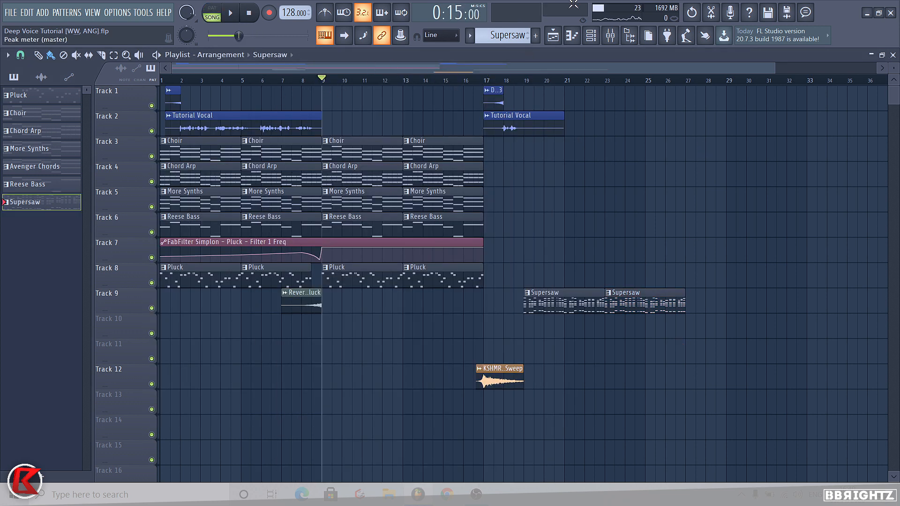
{"action": "left_click", "coordinate": [589, 42]}
{"action": "left_click", "coordinate": [347, 240]}
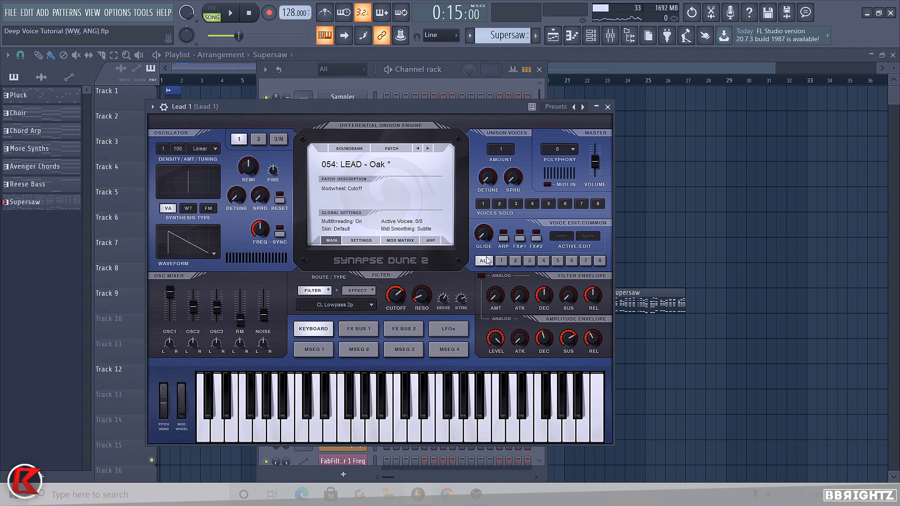
{"action": "right_click", "coordinate": [732, 245]}
{"action": "key", "text": "space"}
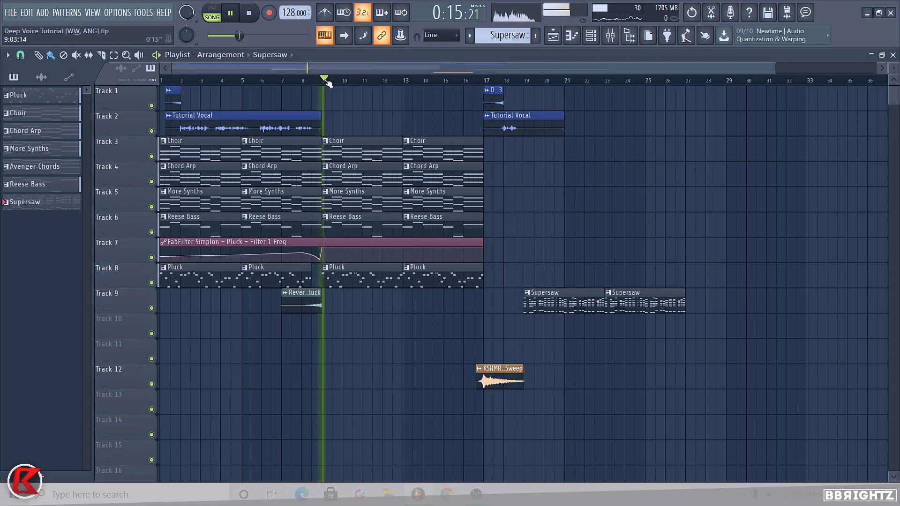
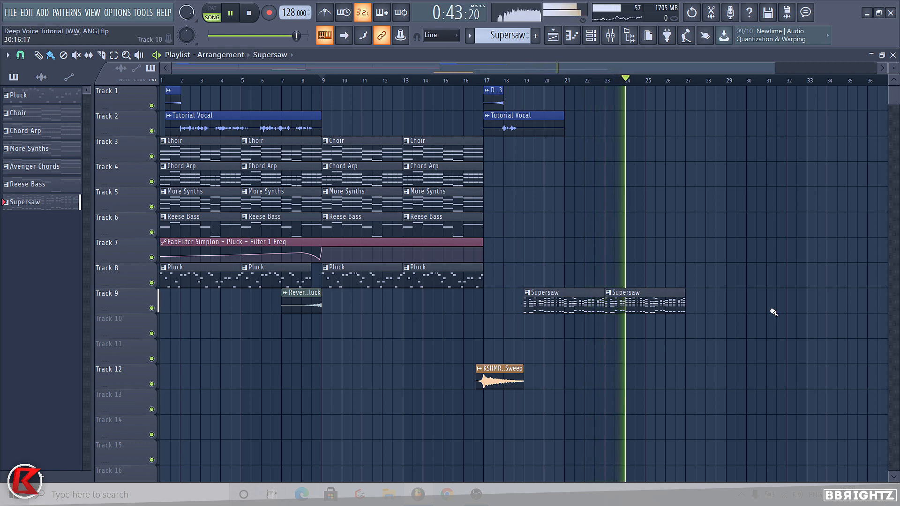
Step: Try to extend the second Supersaw clip on Track 9 to bar 35, and reopen the Lead 1 synth
{"action": "left_click_drag", "start_coordinate": [684, 304], "coordinate": [846, 307]}
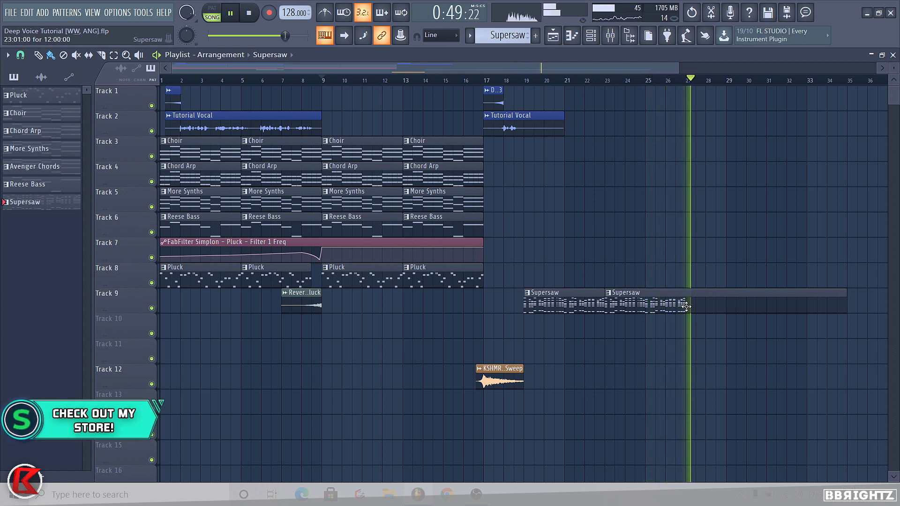
{"action": "key", "text": "space"}
{"action": "left_click_drag", "start_coordinate": [689, 320], "coordinate": [729, 352]}
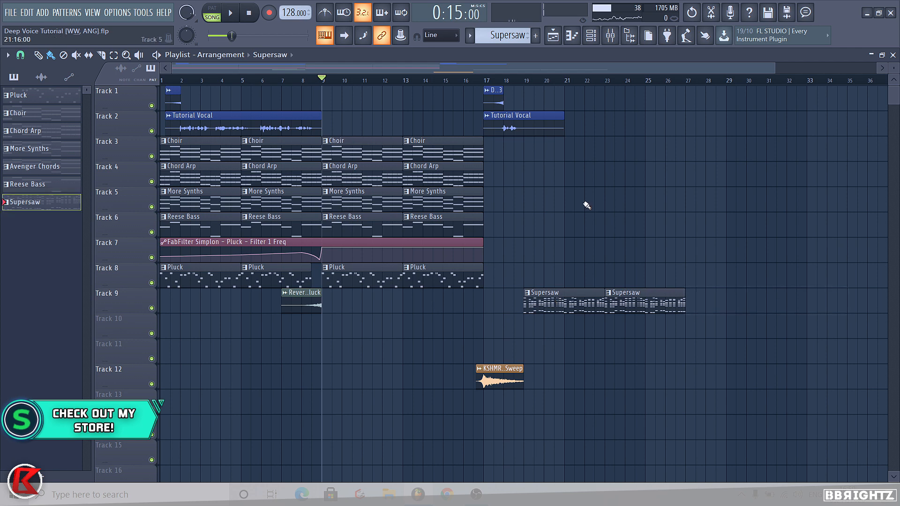
{"action": "left_click", "coordinate": [598, 36]}
{"action": "left_click", "coordinate": [349, 235]}
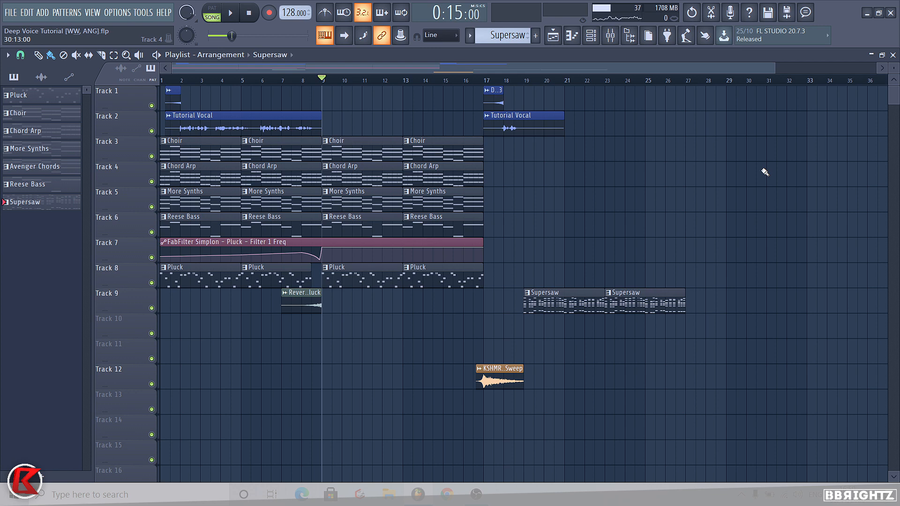
Step: Shift Lead 1 and Lead 2 to mixer inserts 11 and 12, and name insert 9 Lead Group
{"action": "left_click", "coordinate": [617, 41]}
{"action": "left_click", "coordinate": [228, 232]}
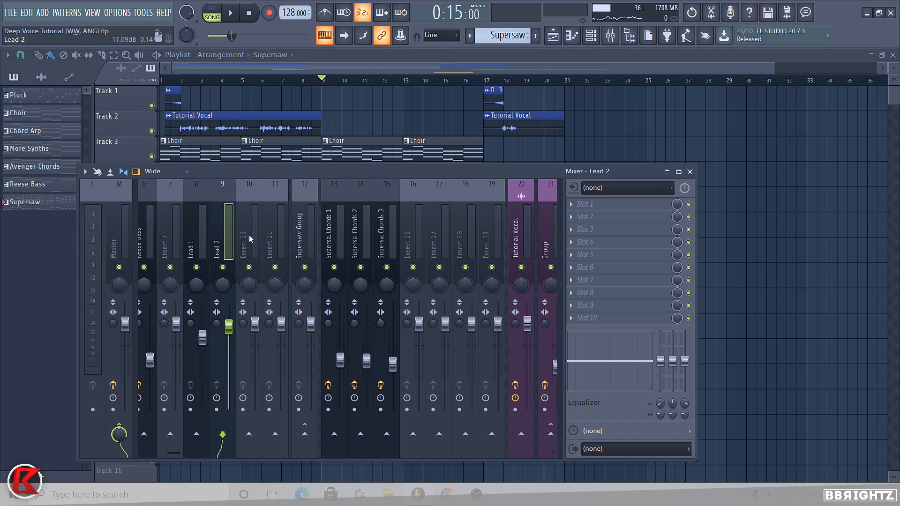
{"action": "scroll", "coordinate": [249, 234], "scroll_direction": "down", "scroll_amount": 1}
{"action": "scroll", "coordinate": [197, 235], "scroll_direction": "down", "scroll_amount": 1}
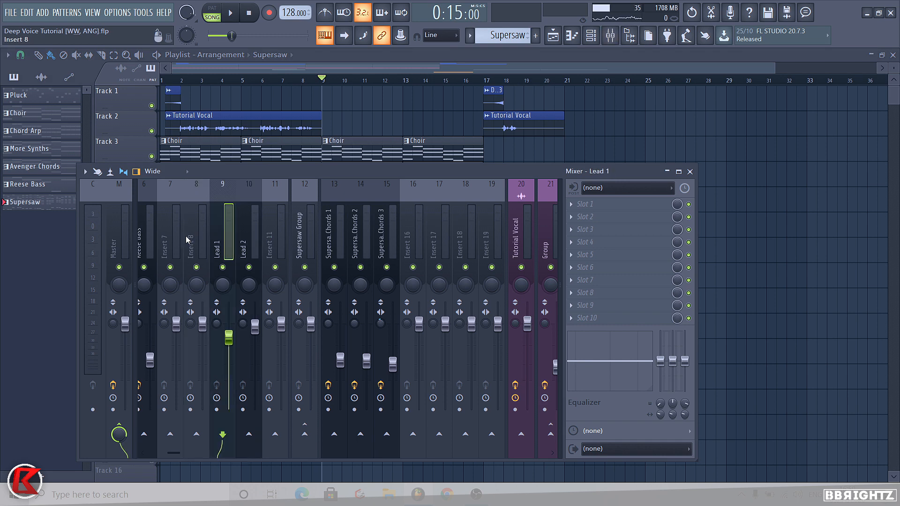
{"action": "key", "text": "F2"}
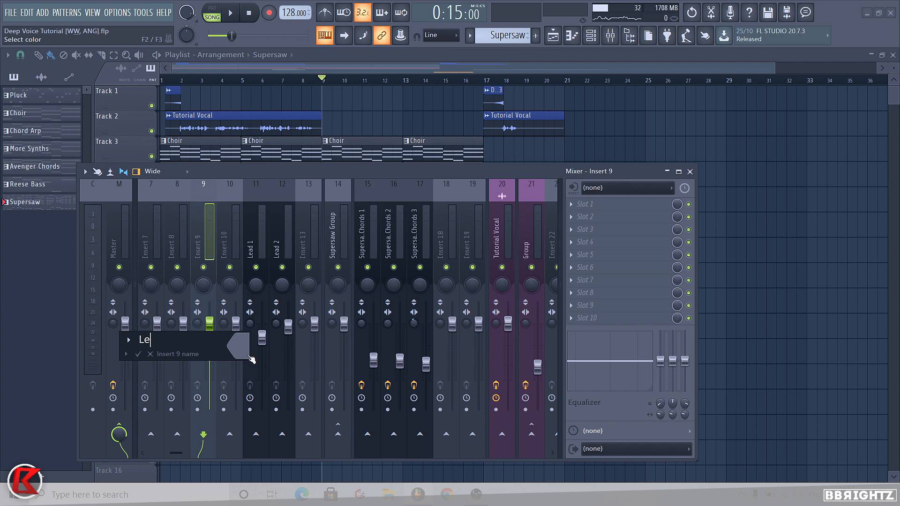
{"action": "type", "text": "Lead Group"}
{"action": "key", "text": "Return"}
Step: Route the Lead 1 and Lead 2 mixer tracks only to the Lead Group track
{"action": "left_click", "coordinate": [204, 432]}
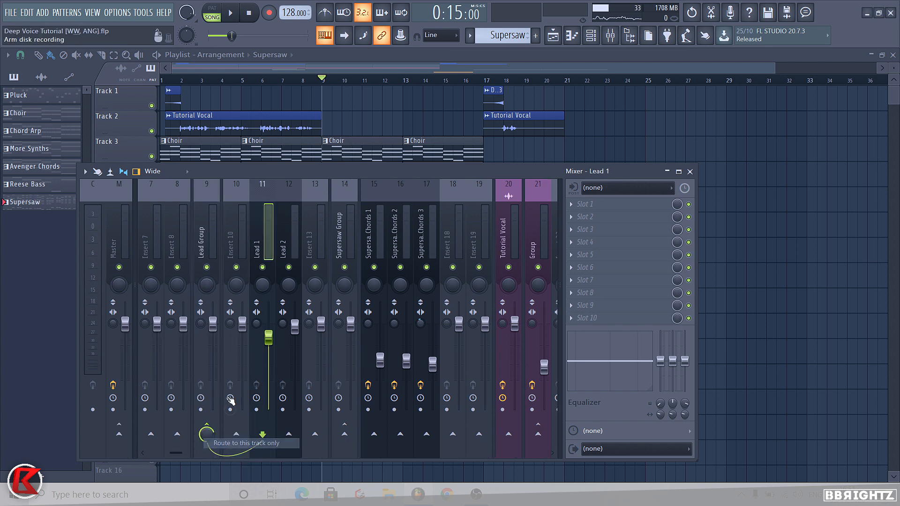
{"action": "left_click", "coordinate": [295, 243]}
{"action": "right_click", "coordinate": [215, 428]}
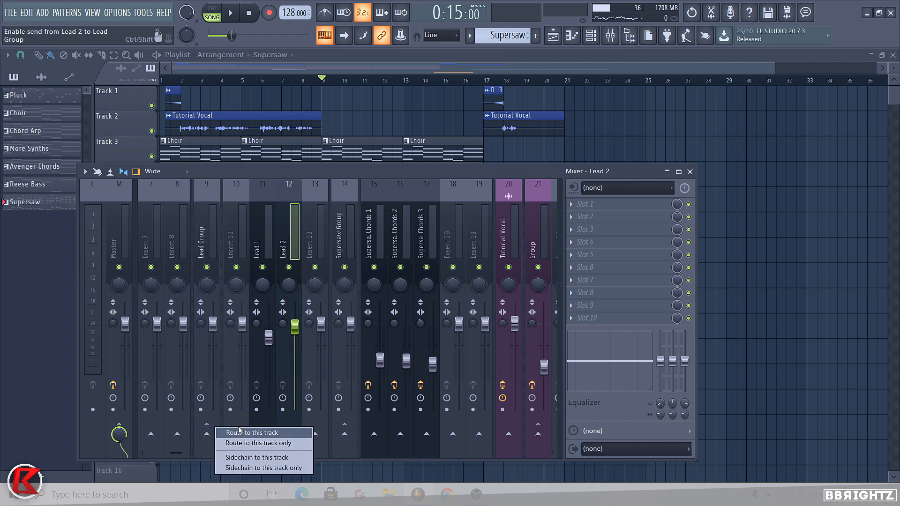
{"action": "left_click", "coordinate": [244, 443]}
{"action": "left_click", "coordinate": [209, 245]}
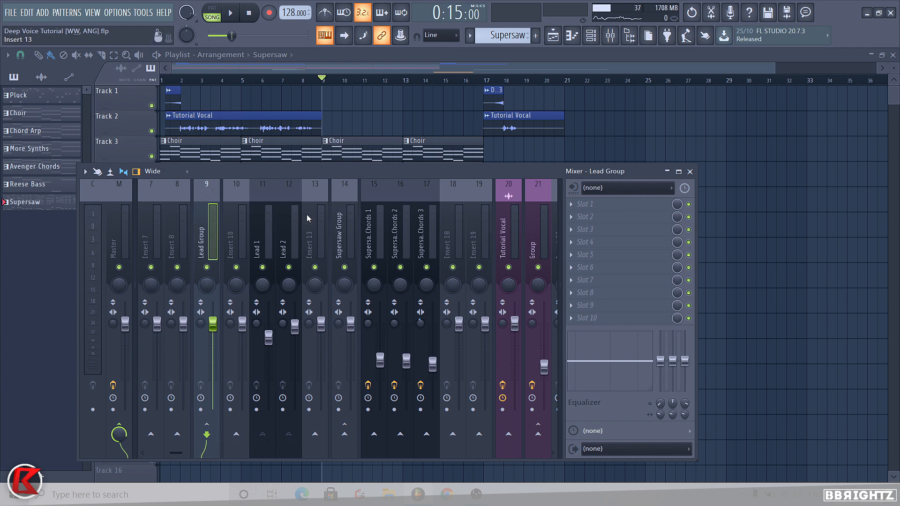
Step: Add Fruity Parametric EQ 2 to Lead 1 and cut its low end with a steeper band 1 high-pass during playback
{"action": "left_click", "coordinate": [263, 225]}
{"action": "left_click", "coordinate": [609, 204]}
{"action": "left_click", "coordinate": [422, 159]}
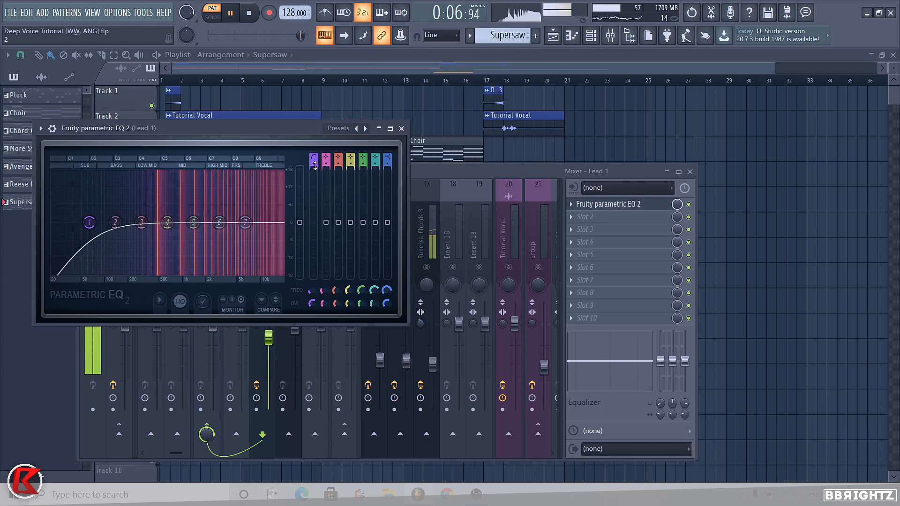
{"action": "left_click_drag", "start_coordinate": [314, 164], "coordinate": [313, 151]}
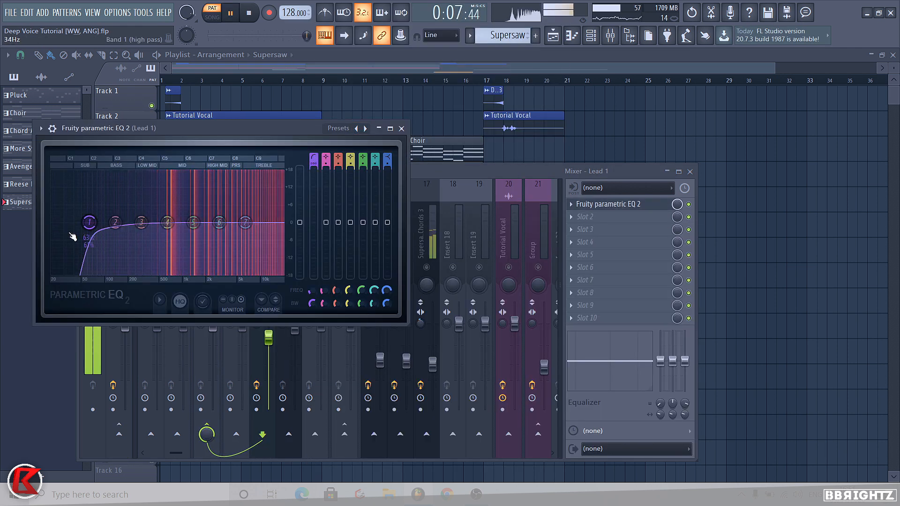
{"action": "left_click_drag", "start_coordinate": [89, 222], "coordinate": [153, 222]}
{"action": "left_click", "coordinate": [402, 128]}
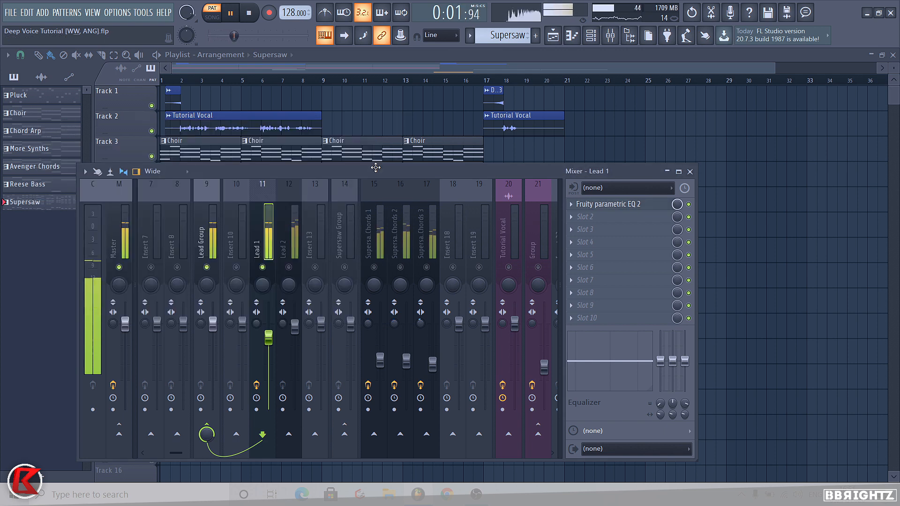
Step: Add Fruity Parametric EQ 2 to Lead 2, cut its low end with a high-pass band, and stop playback
{"action": "left_click", "coordinate": [295, 268]}
{"action": "left_click", "coordinate": [609, 204]}
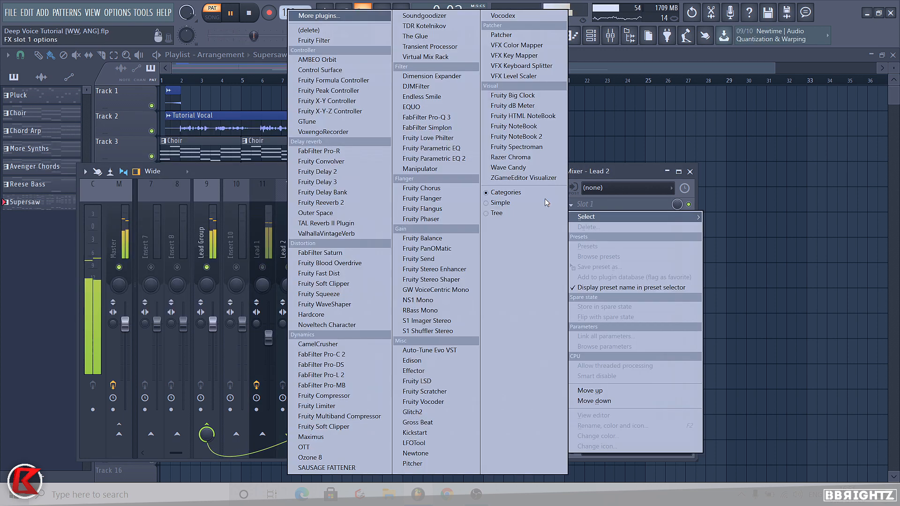
{"action": "left_click", "coordinate": [431, 162]}
{"action": "left_click_drag", "start_coordinate": [374, 218], "coordinate": [373, 229]}
{"action": "left_click_drag", "start_coordinate": [149, 281], "coordinate": [198, 282]}
{"action": "left_click", "coordinate": [461, 188]}
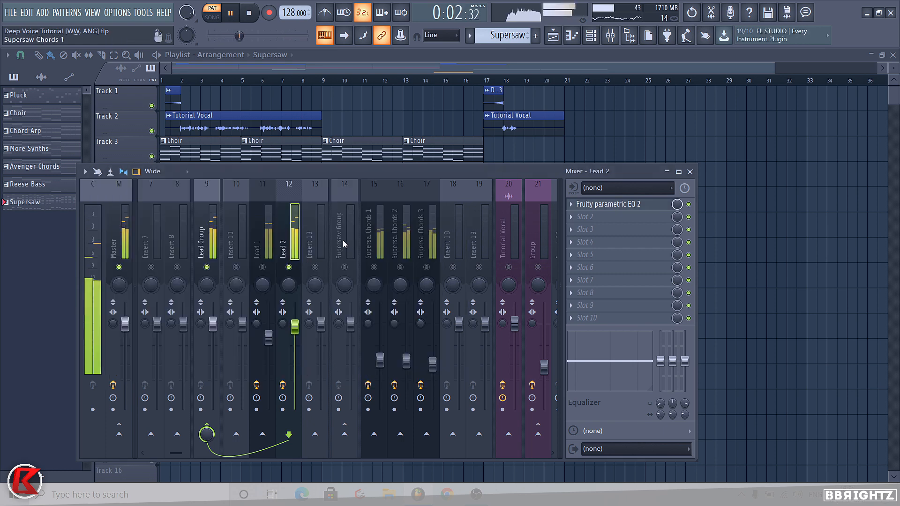
{"action": "key", "text": "space"}
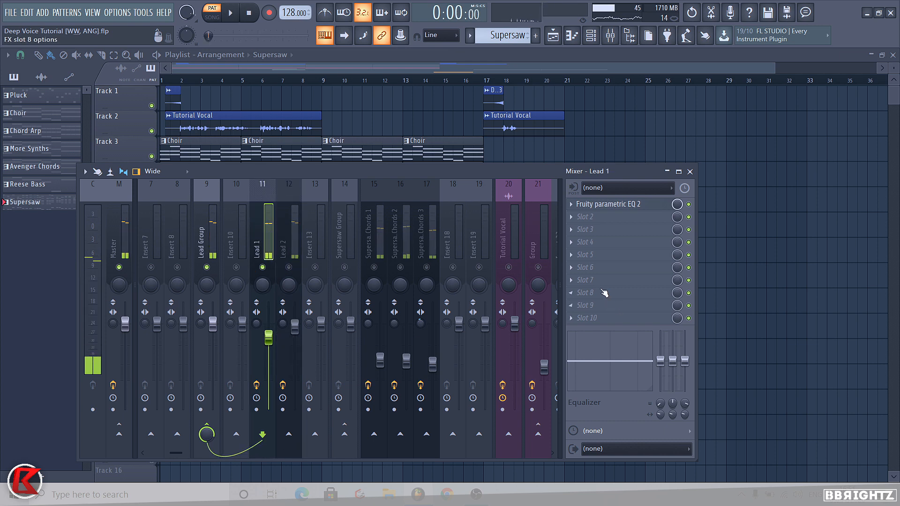
Step: Add S1 Imager Stereo to slot 8 of Lead 1 with a width of 0.75 and start playback
{"action": "left_click", "coordinate": [585, 292]}
{"action": "left_click", "coordinate": [427, 322]}
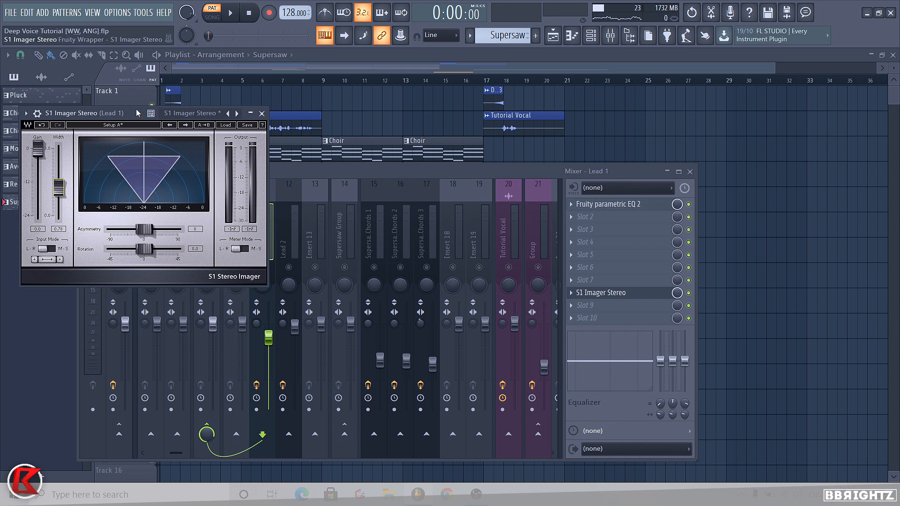
{"action": "key", "text": "space"}
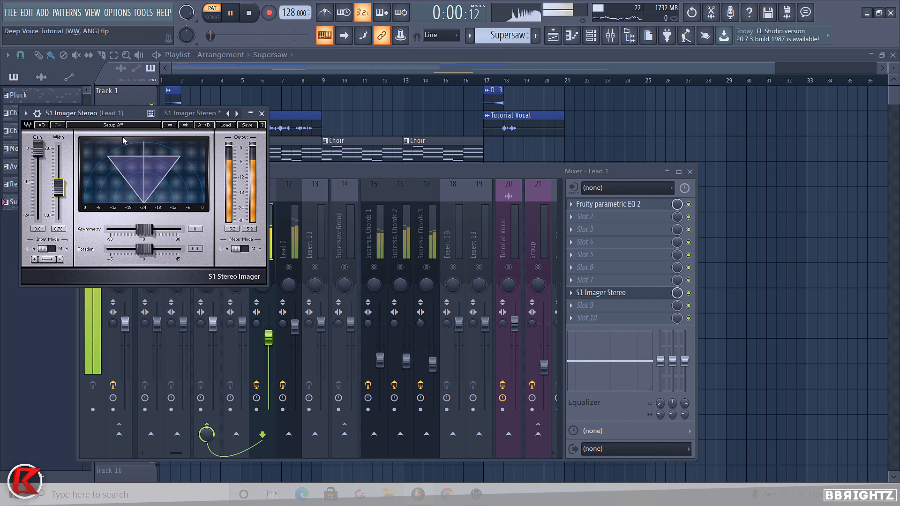
{"action": "left_click", "coordinate": [261, 113]}
Step: Add S1 Imager Stereo to slot 8 of Lead 2 with a width of 1.22, and lower Lead 1's level slightly
{"action": "left_click", "coordinate": [297, 234]}
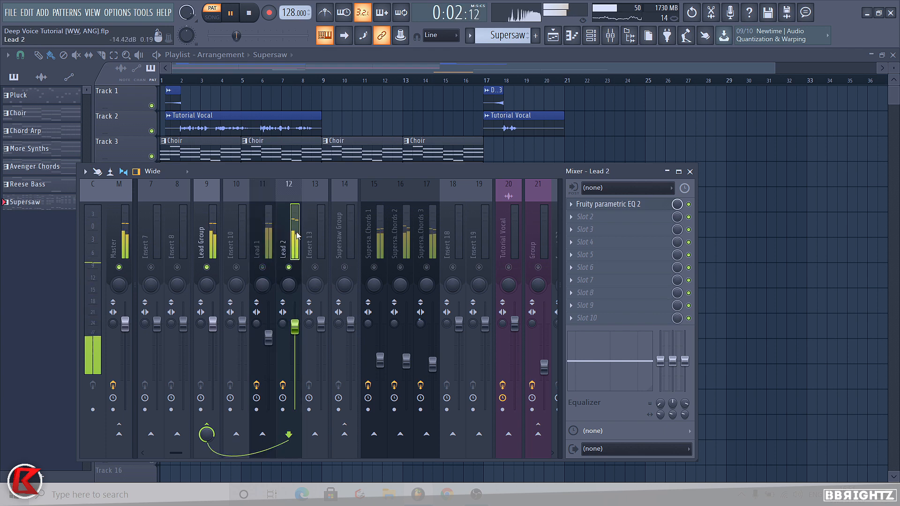
{"action": "left_click", "coordinate": [600, 293]}
{"action": "left_click", "coordinate": [427, 321]}
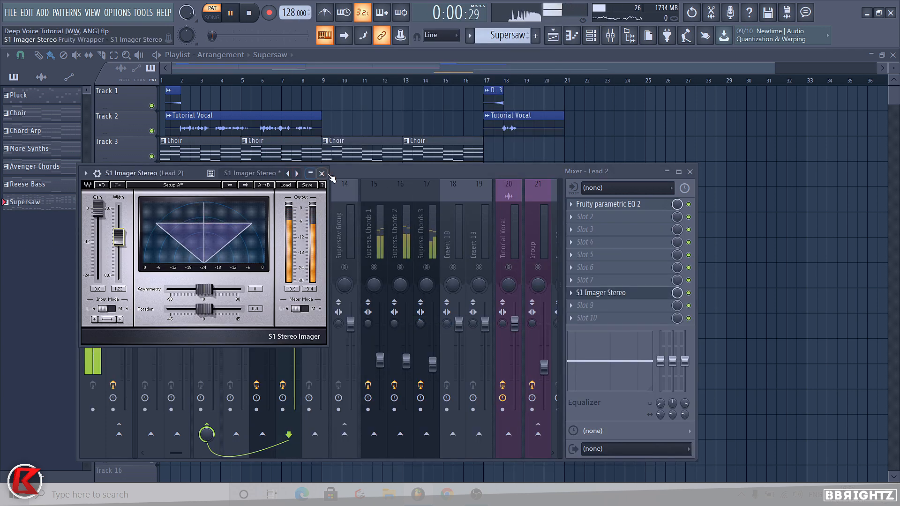
{"action": "left_click", "coordinate": [323, 174]}
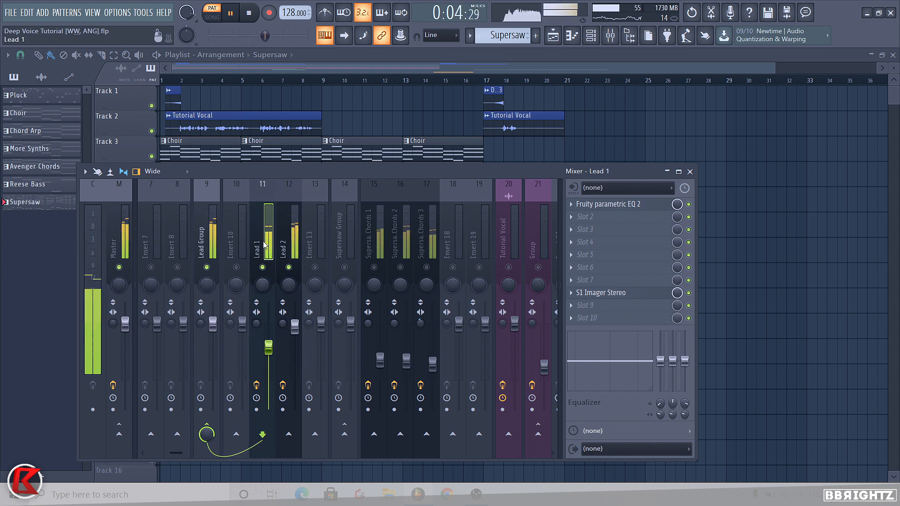
Step: Add CamelCrusher to slot 1 of the Lead Group and lower the group's level to -5.3 dB during playback
{"action": "left_click", "coordinate": [212, 245]}
{"action": "key", "text": "space"}
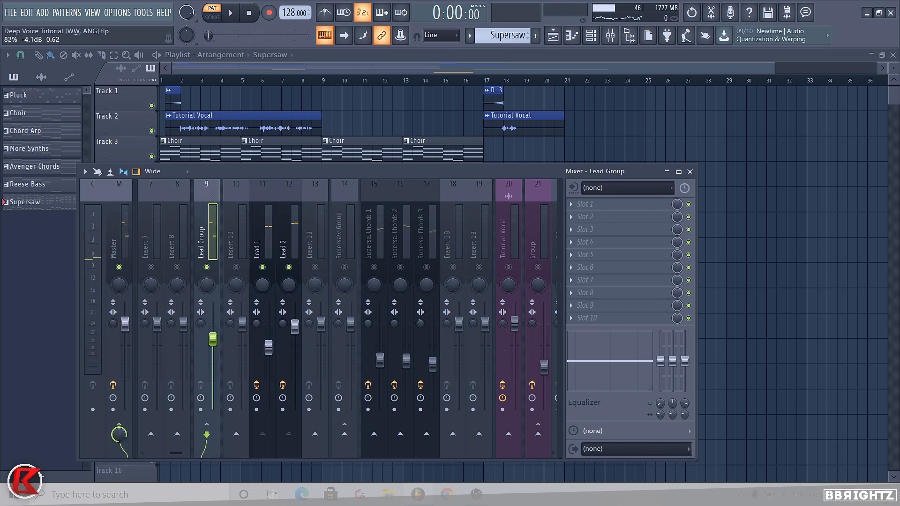
{"action": "left_click", "coordinate": [568, 205]}
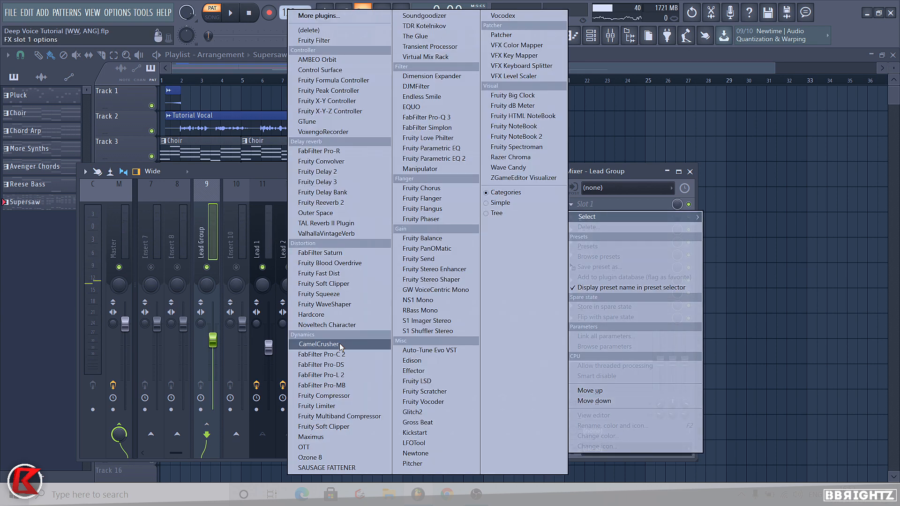
{"action": "left_click", "coordinate": [319, 344]}
{"action": "left_click", "coordinate": [222, 158]}
{"action": "key", "text": "space"}
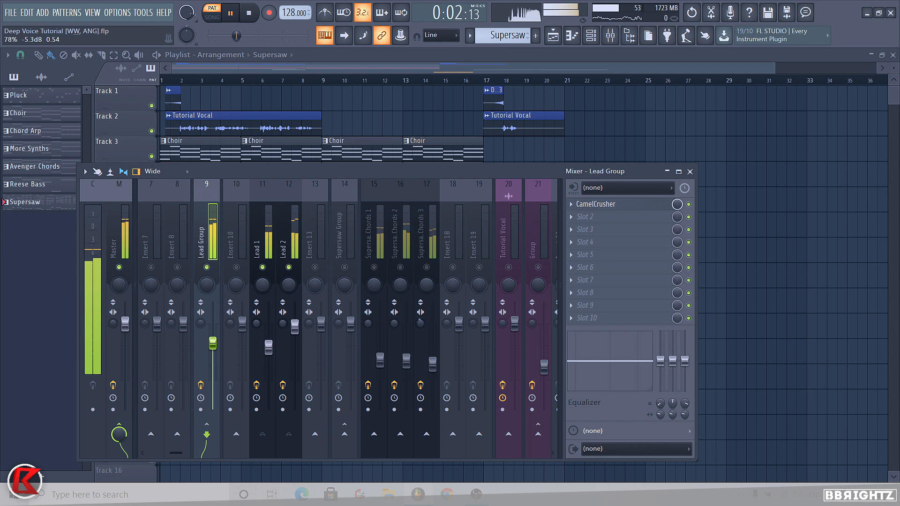
Step: Add Fruity Parametric EQ 2 to slot 3 of the Lead Group, load the 20Hz + 18kHz cut preset and raise its low cut
{"action": "key", "text": "space"}
{"action": "left_click", "coordinate": [571, 229]}
{"action": "left_click", "coordinate": [434, 159]}
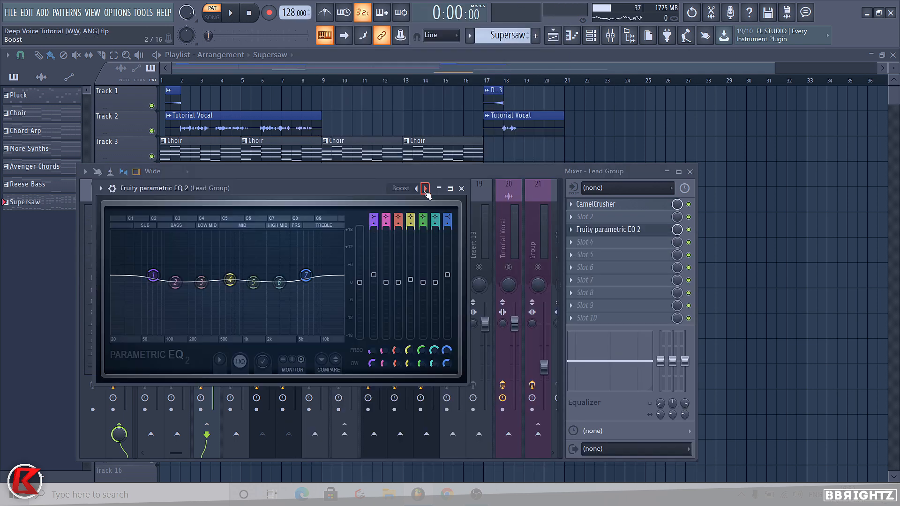
{"action": "key", "text": "space"}
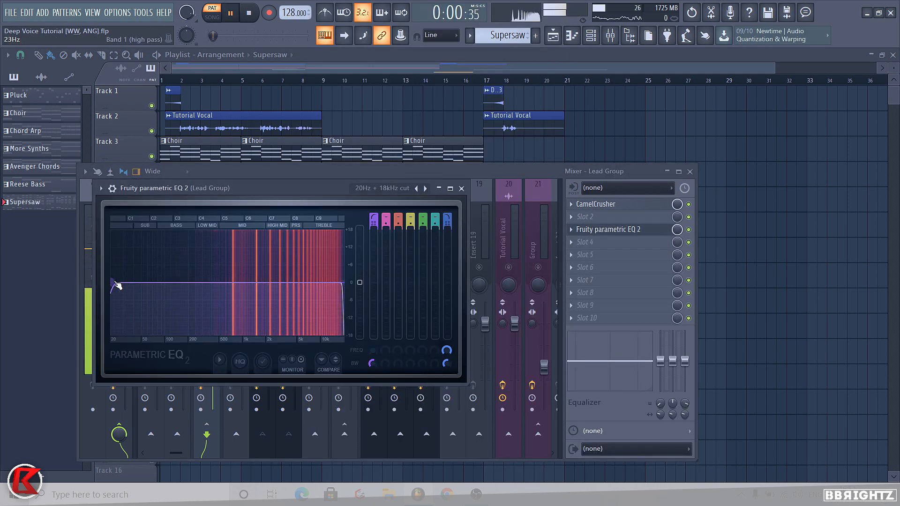
{"action": "left_click_drag", "start_coordinate": [113, 284], "coordinate": [183, 282]}
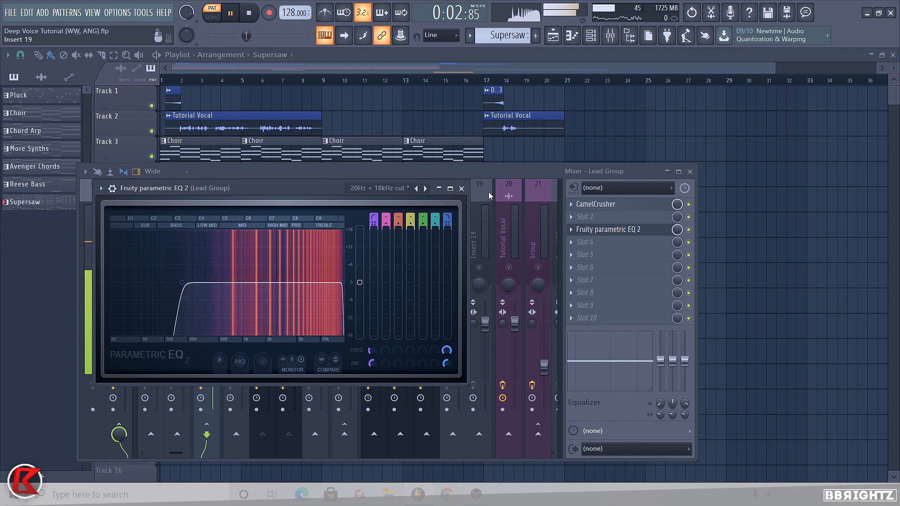
{"action": "left_click", "coordinate": [462, 188]}
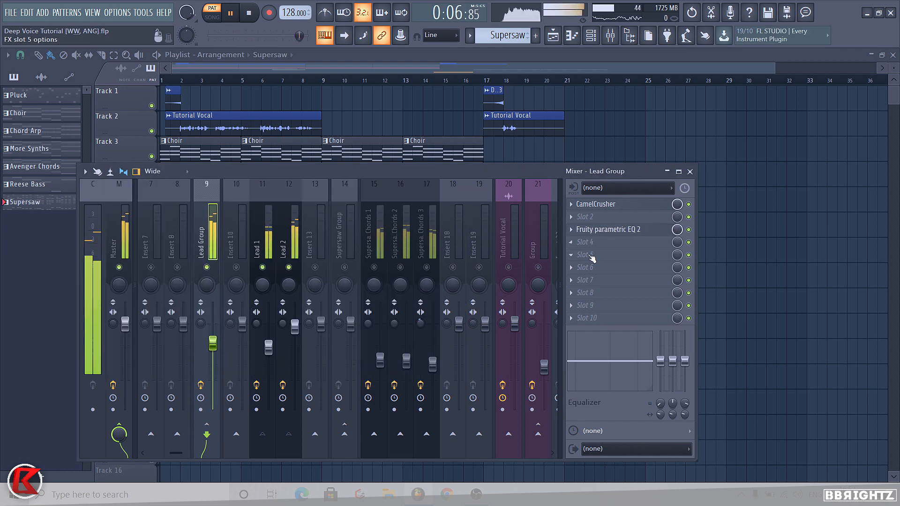
Step: Unsolo all mixer tracks, stop playback, mute the Lead Group and select the Supersaw Group
{"action": "left_click", "coordinate": [374, 267], "text": "ctrl"}
{"action": "left_click", "coordinate": [374, 268], "text": "ctrl"}
{"action": "left_click", "coordinate": [346, 258]}
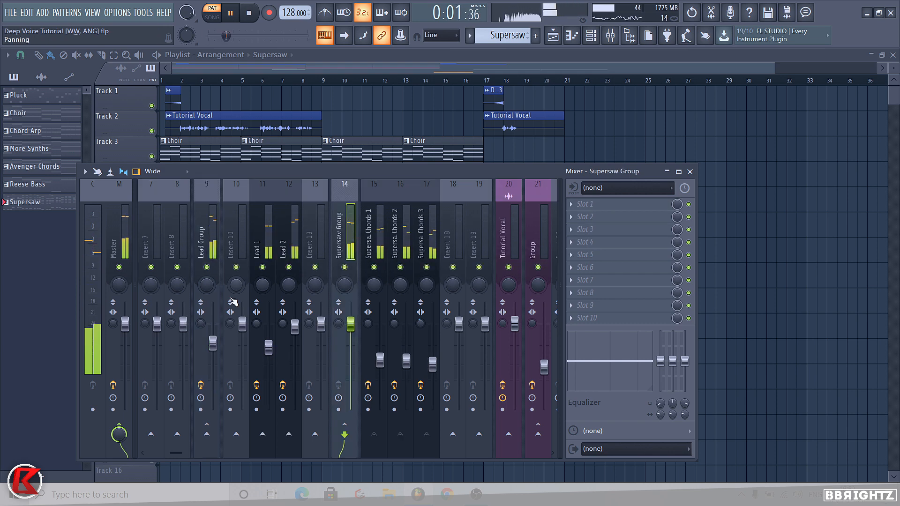
{"action": "left_click", "coordinate": [213, 344]}
{"action": "key", "text": "space"}
{"action": "left_click", "coordinate": [207, 267]}
{"action": "left_click", "coordinate": [345, 239]}
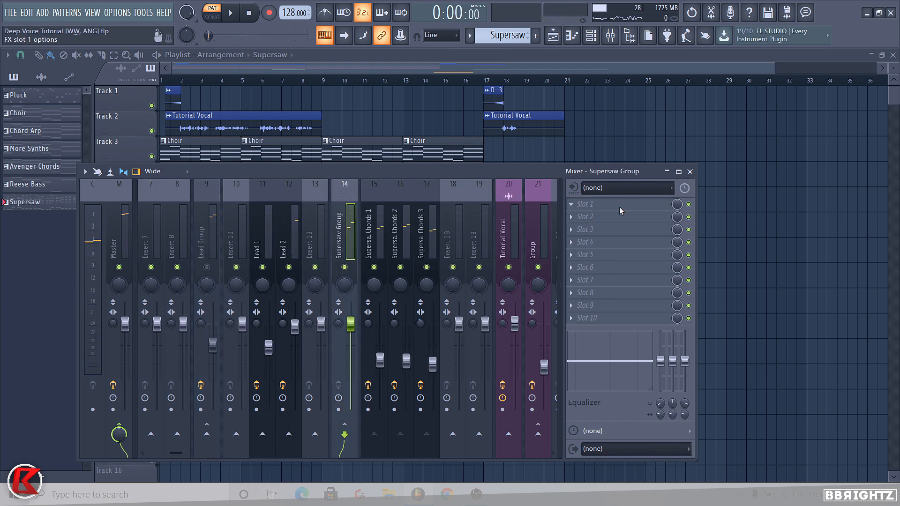
Step: Add CamelCrusher to slot 1 of the Supersaw Group and lower the group's level to -3.0 dB during playback
{"action": "left_click", "coordinate": [619, 206]}
{"action": "left_click", "coordinate": [318, 344]}
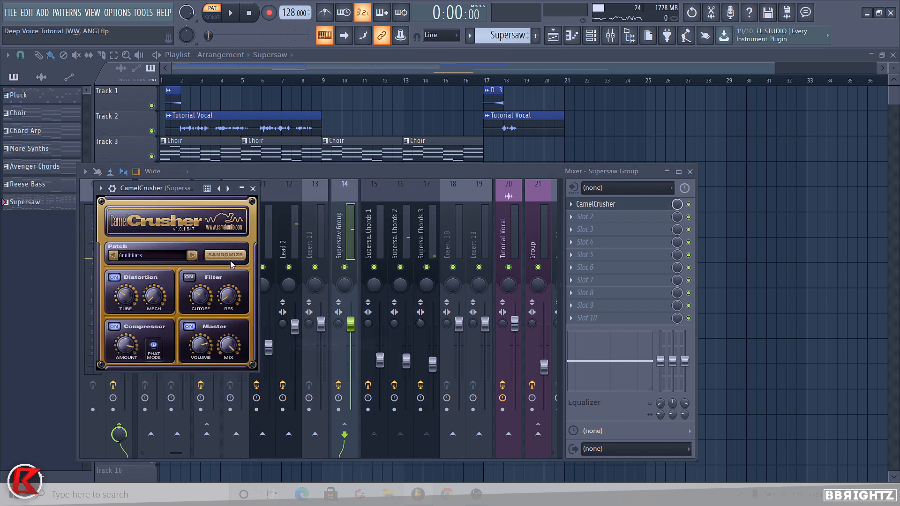
{"action": "left_click", "coordinate": [253, 189]}
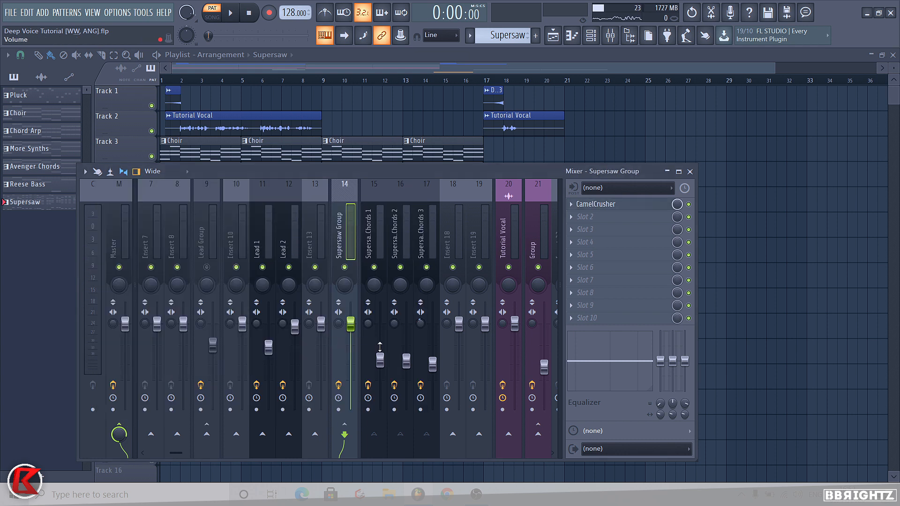
{"action": "key", "text": "space"}
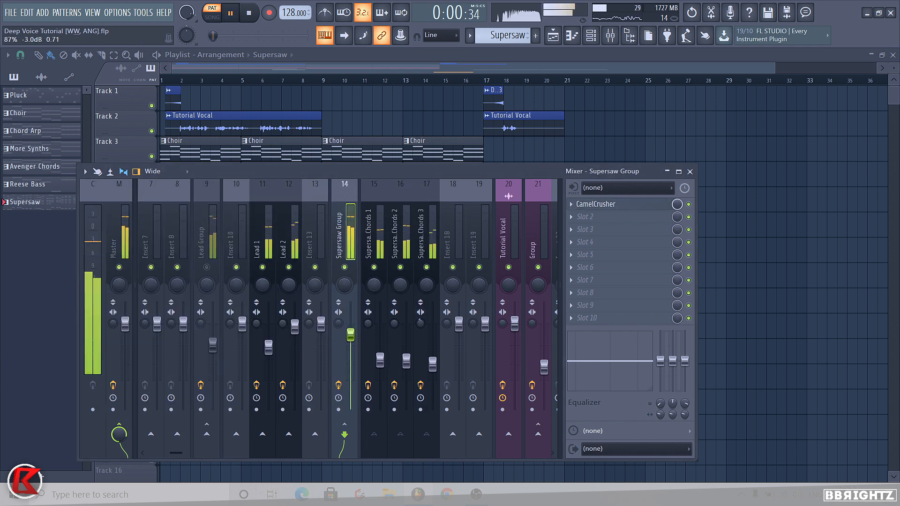
Step: Add Fruity Parametric EQ 2 to slot 2 of the Supersaw Group and cut its low end with a band 1 high-pass
{"action": "left_click", "coordinate": [587, 230]}
{"action": "left_click", "coordinate": [440, 163]}
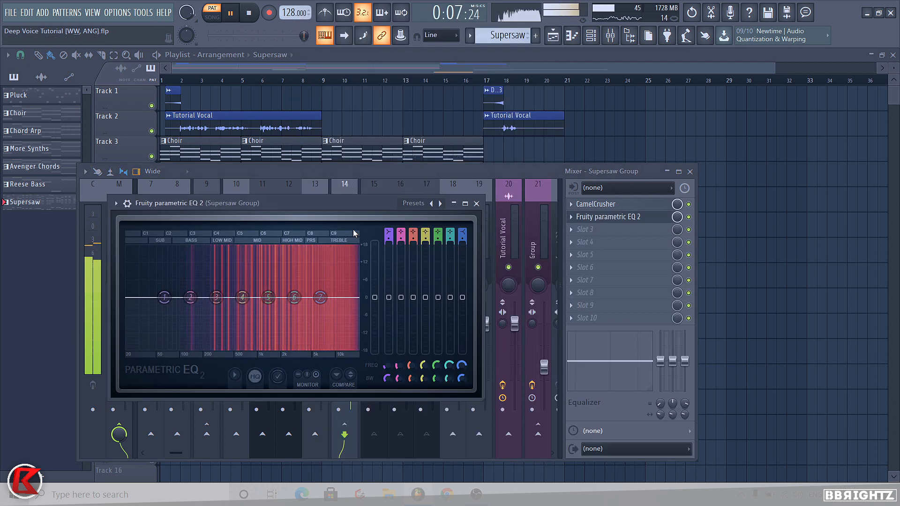
{"action": "left_click", "coordinate": [389, 234]}
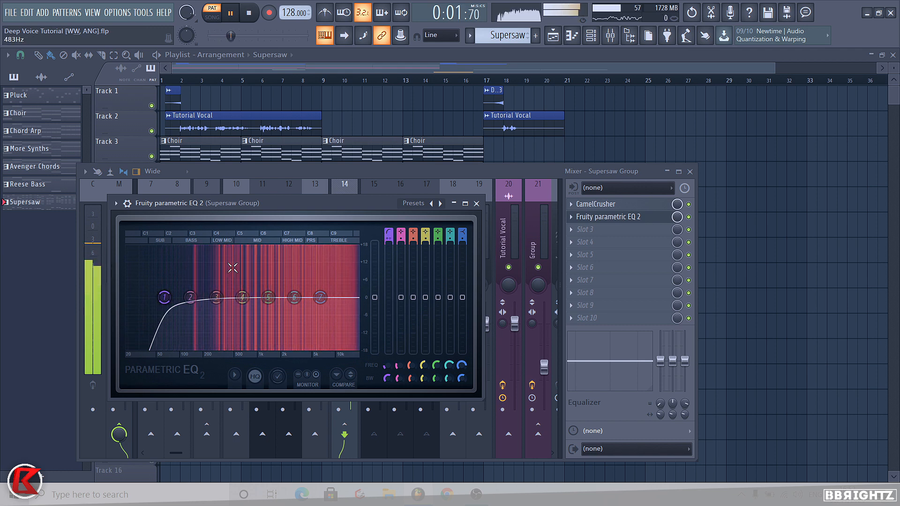
{"action": "left_click_drag", "start_coordinate": [165, 297], "coordinate": [182, 297]}
{"action": "left_click", "coordinate": [477, 203]}
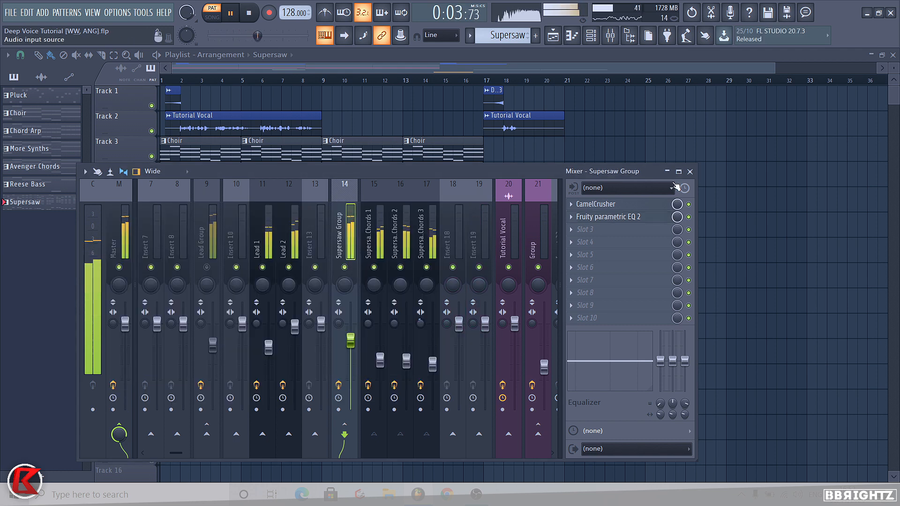
Step: Stop playback and duplicate the lowest row of Supersaw Chords 1 notes (B3, C#4, D#4) one octave lower
{"action": "key", "text": "space"}
{"action": "key", "text": "F6"}
{"action": "left_click", "coordinate": [413, 316]}
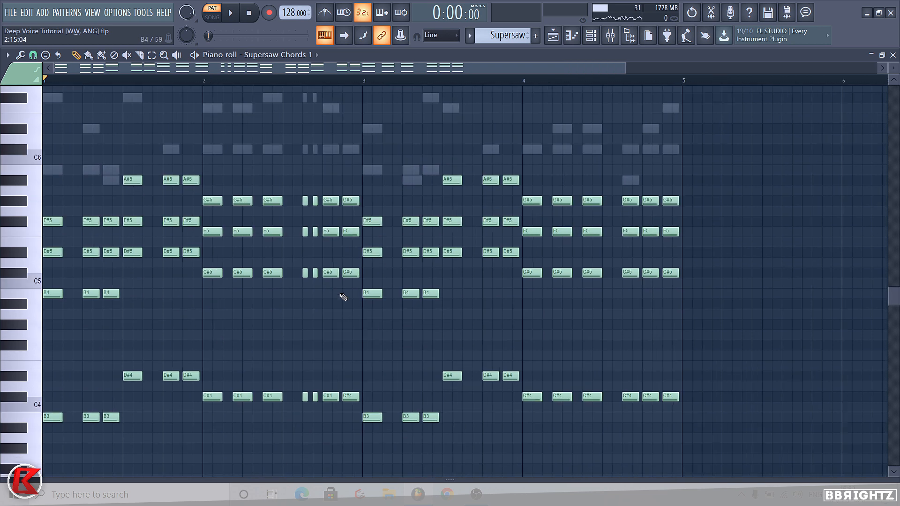
{"action": "scroll", "coordinate": [344, 297], "scroll_direction": "down", "scroll_amount": 2}
{"action": "left_click_drag", "start_coordinate": [577, 443], "coordinate": [3, 379]}
{"action": "scroll", "coordinate": [10, 354], "scroll_direction": "down", "scroll_amount": 1}
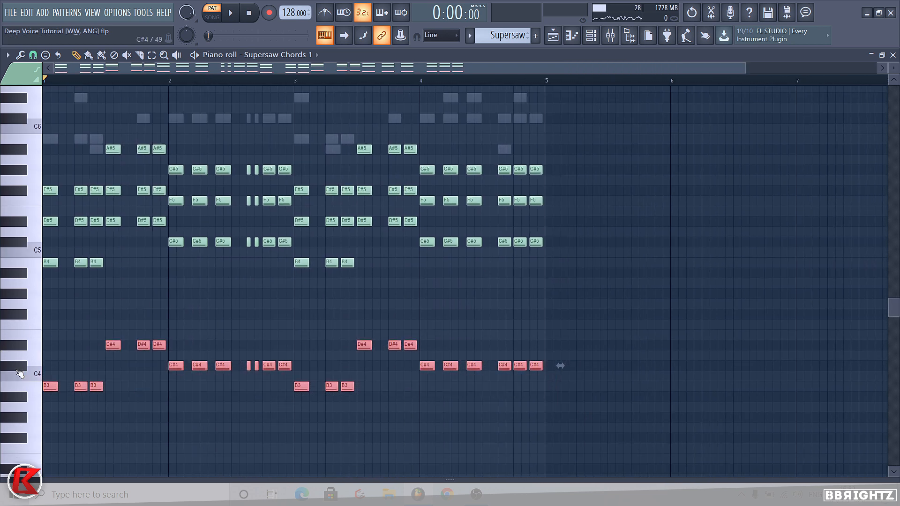
{"action": "key", "text": "ctrl+c"}
{"action": "key", "text": "ctrl+v"}
{"action": "key", "text": "ctrl+Down"}
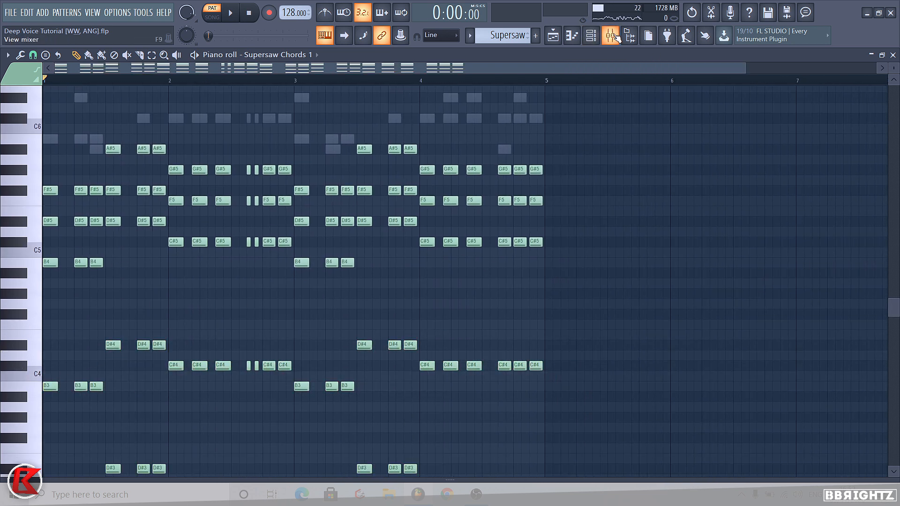
Step: Lower the band 1 high-pass of the Supersaw Chords 1 EQ to 79 Hz during playback
{"action": "left_click", "coordinate": [614, 37]}
{"action": "key", "text": "space"}
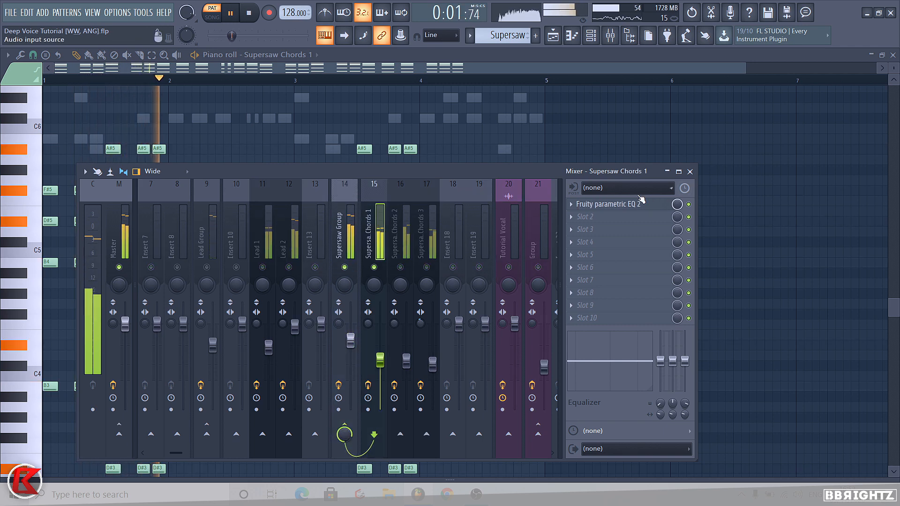
{"action": "left_click", "coordinate": [626, 205]}
{"action": "left_click_drag", "start_coordinate": [86, 193], "coordinate": [67, 193]}
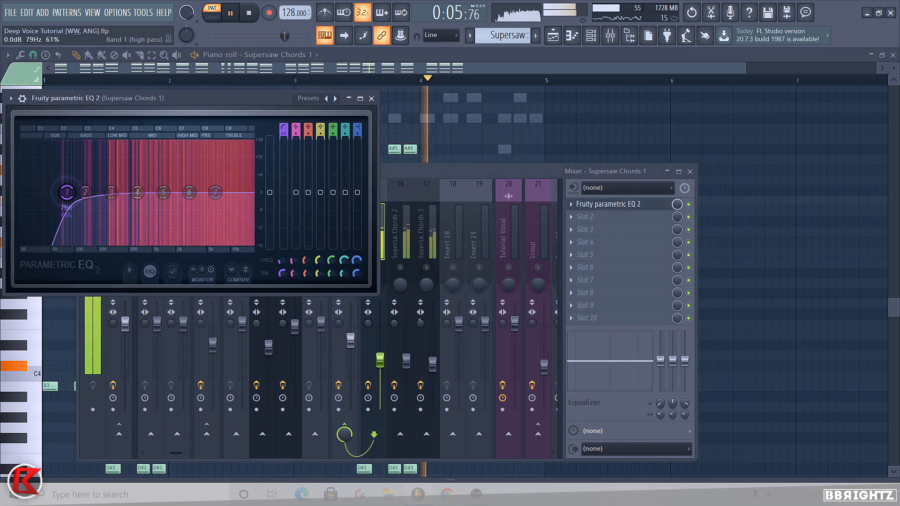
{"action": "left_click", "coordinate": [371, 98]}
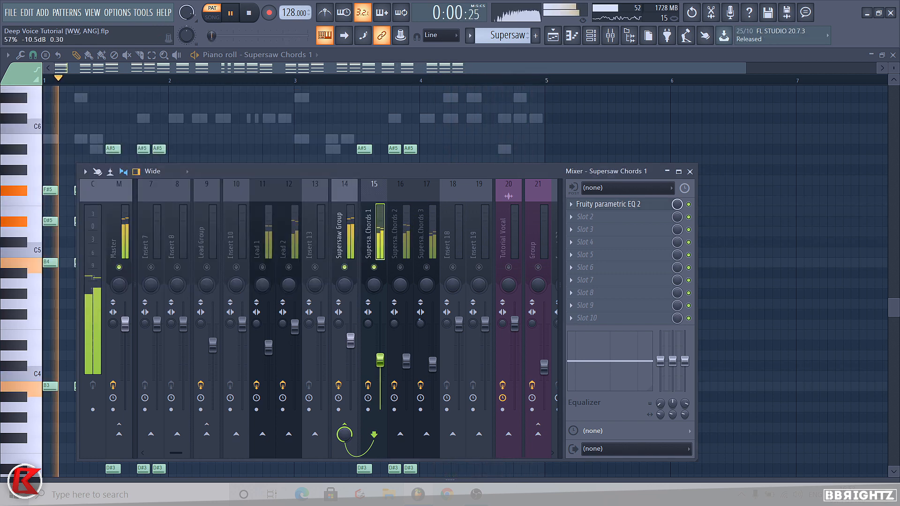
Step: Reenable all mixer tracks and balance the Lead Group against the Supersaw Group by lowering both levels slightly
{"action": "right_click", "coordinate": [401, 267]}
{"action": "right_click", "coordinate": [401, 267]}
{"action": "left_click", "coordinate": [351, 227]}
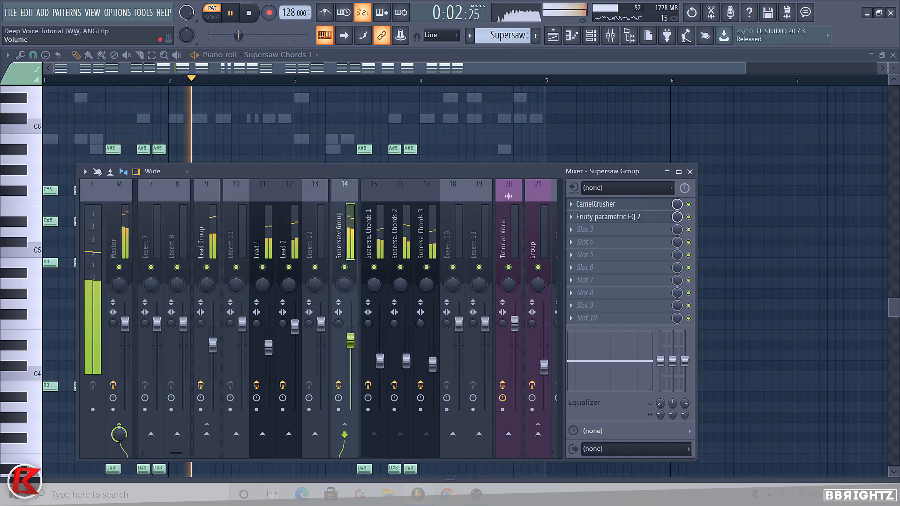
{"action": "left_click", "coordinate": [207, 232]}
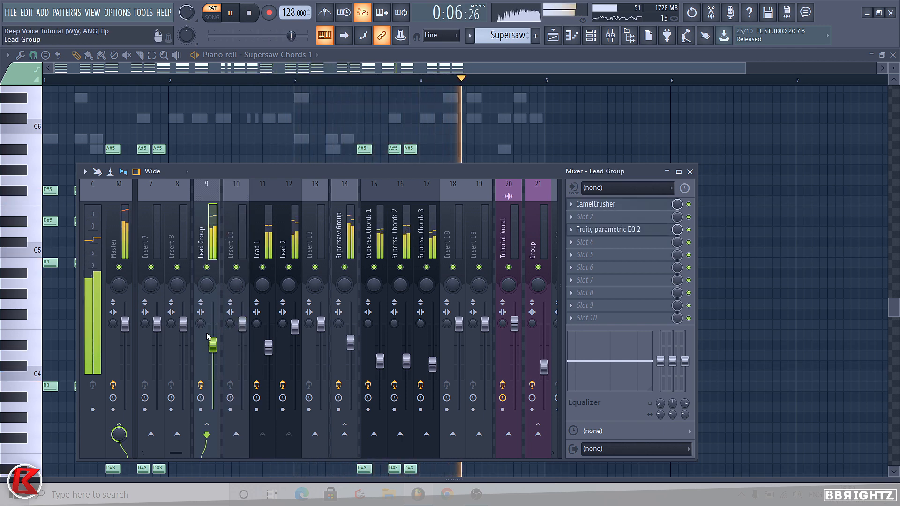
{"action": "left_click", "coordinate": [287, 243]}
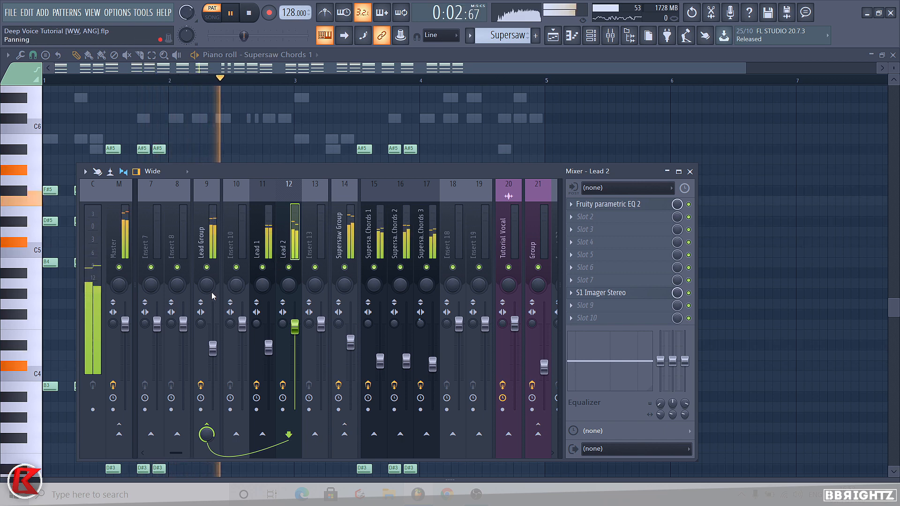
Step: Add ValhallaVintageVerb to slot 9 of the Lead Group with 30% mix, 10 ms predelay, 4 s decay and 400 Hz low cut
{"action": "key", "text": "space"}
{"action": "left_click", "coordinate": [212, 296]}
{"action": "left_click", "coordinate": [582, 309]}
{"action": "left_click", "coordinate": [442, 303]}
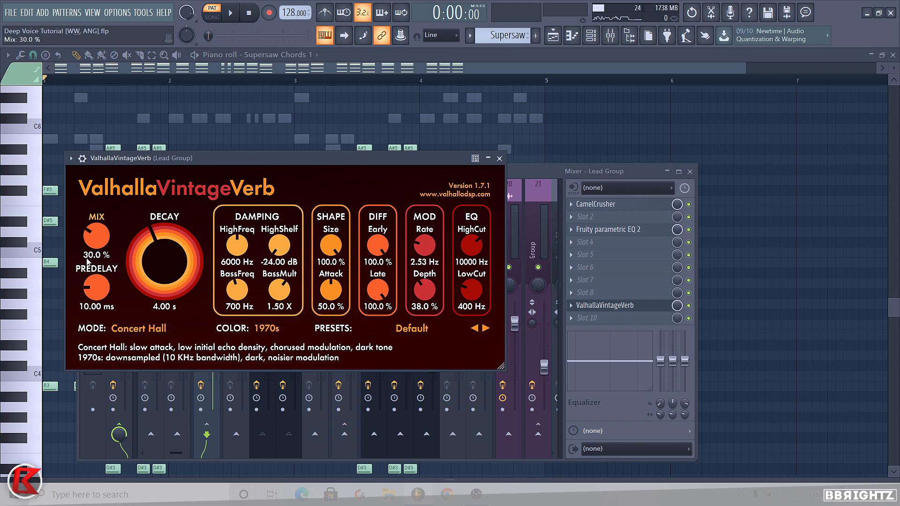
{"action": "key", "text": "F9"}
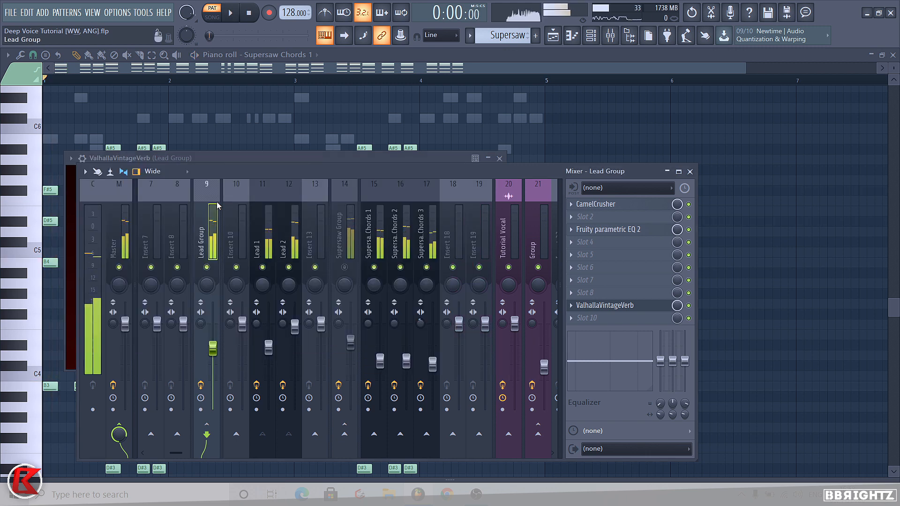
Step: Set the Lead Group reverb's mix to 25% and audition the leads with the Supersaw Group muted
{"action": "left_click", "coordinate": [639, 304]}
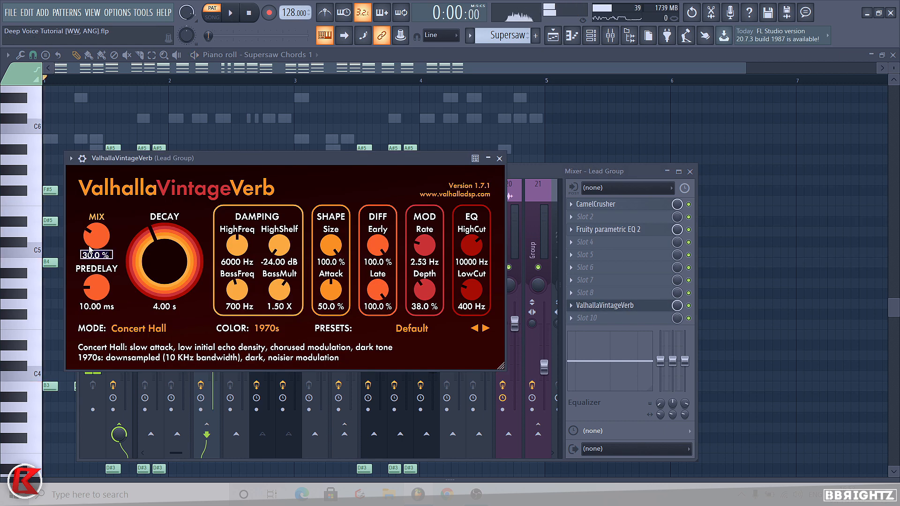
{"action": "type", "text": "25"}
{"action": "key", "text": "space"}
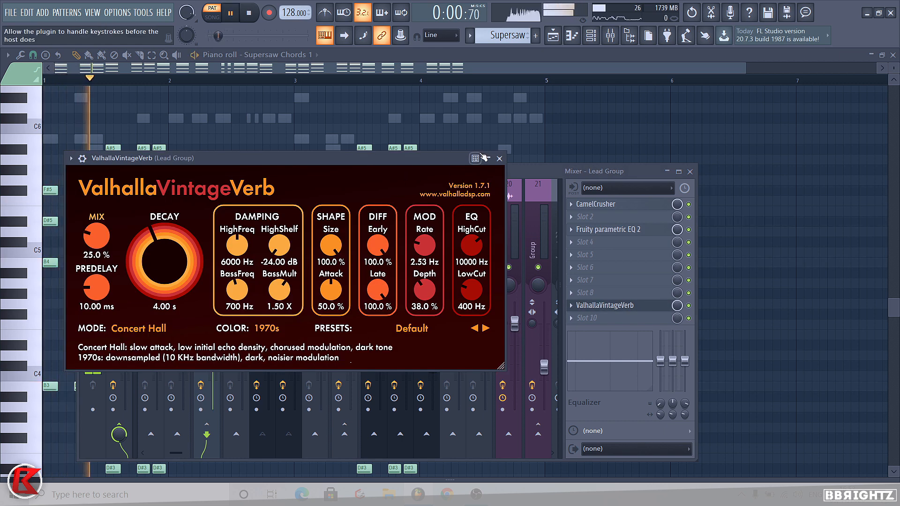
{"action": "key", "text": "F9"}
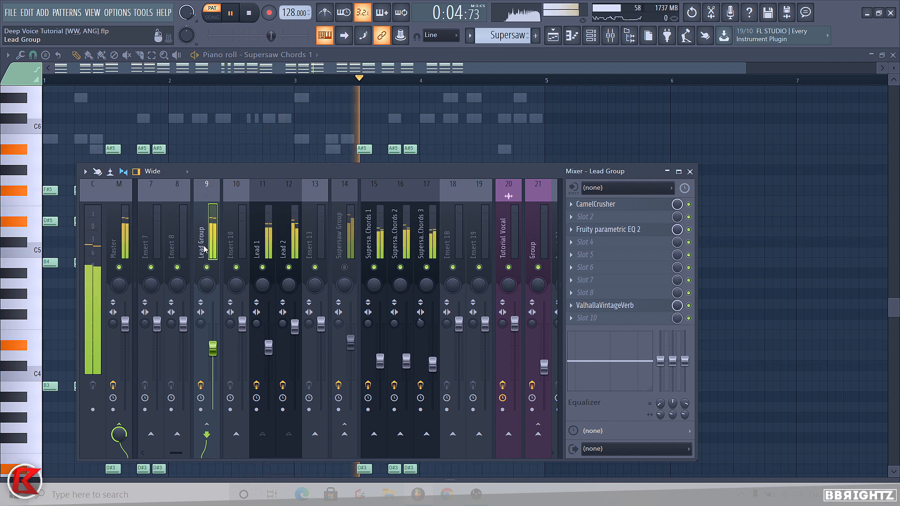
{"action": "key", "text": "space"}
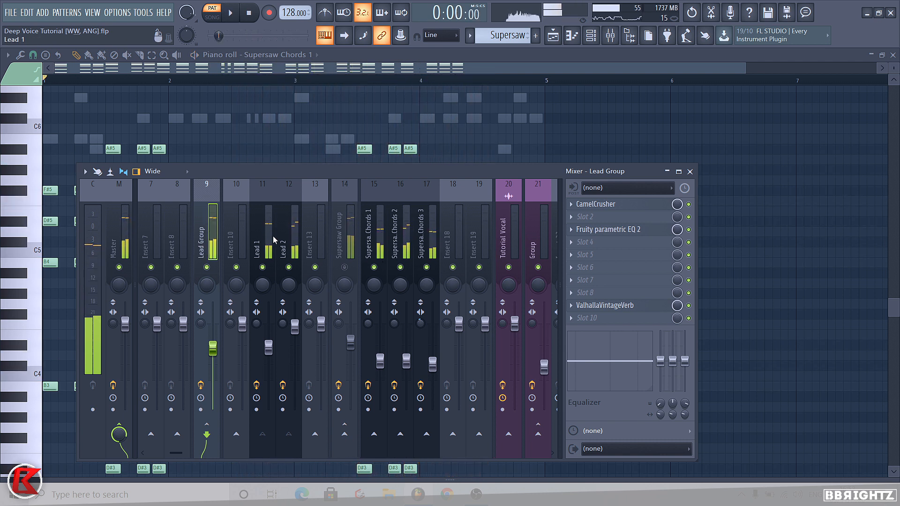
Step: Unmute the Supersaw Group and lower the Supersaw Group and Lead 1 levels slightly while the Supersaw pattern plays
{"action": "left_click", "coordinate": [266, 243]}
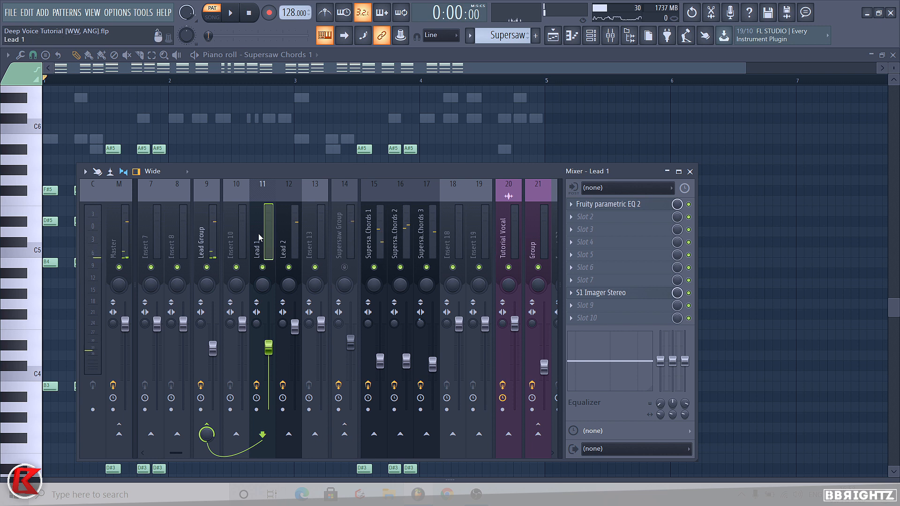
{"action": "left_click", "coordinate": [214, 247]}
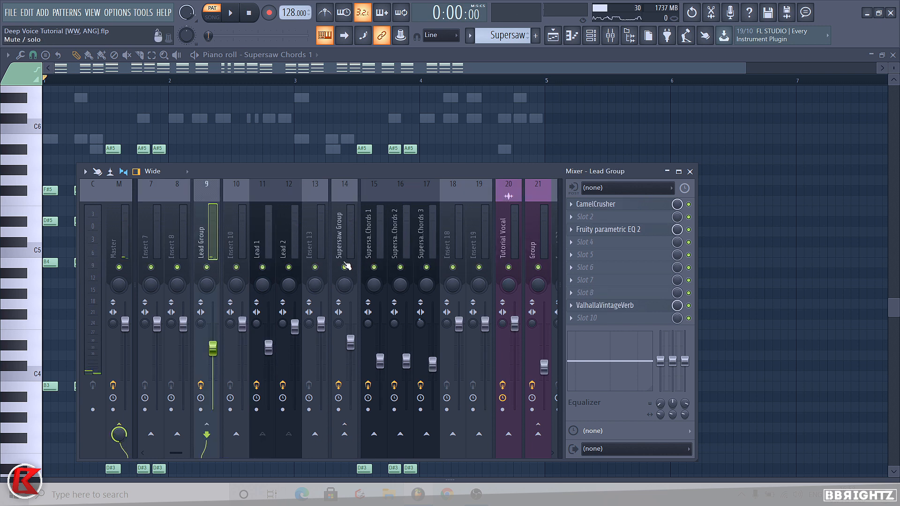
{"action": "left_click", "coordinate": [348, 242]}
{"action": "key", "text": "space"}
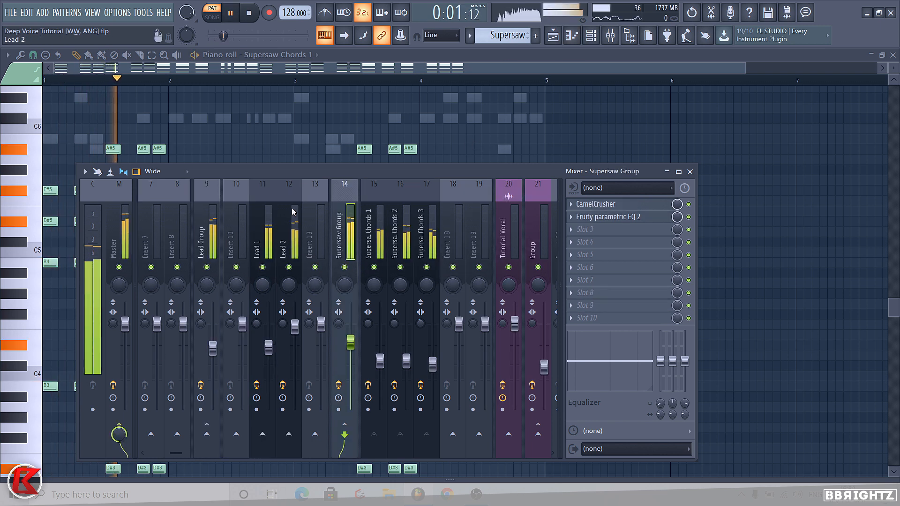
{"action": "left_click", "coordinate": [211, 242]}
{"action": "left_click_drag", "start_coordinate": [350, 342], "coordinate": [351, 347]}
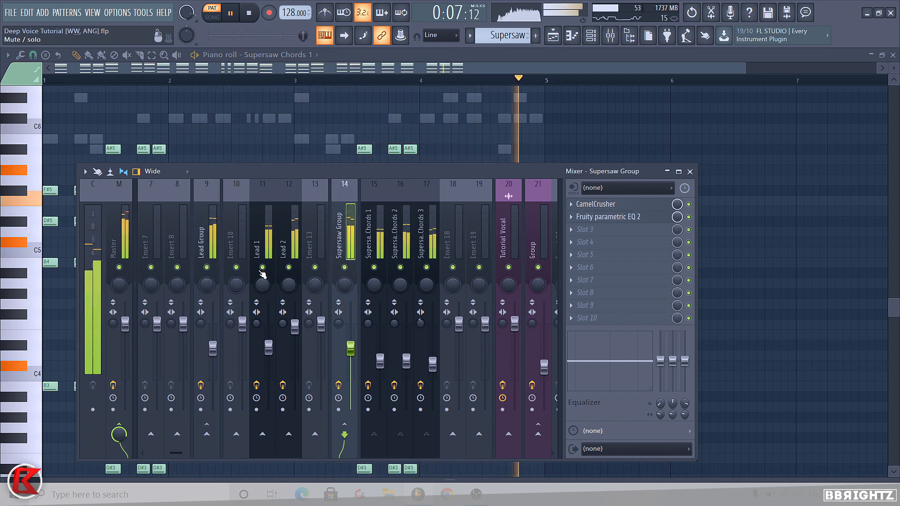
{"action": "left_click_drag", "start_coordinate": [268, 347], "coordinate": [269, 351]}
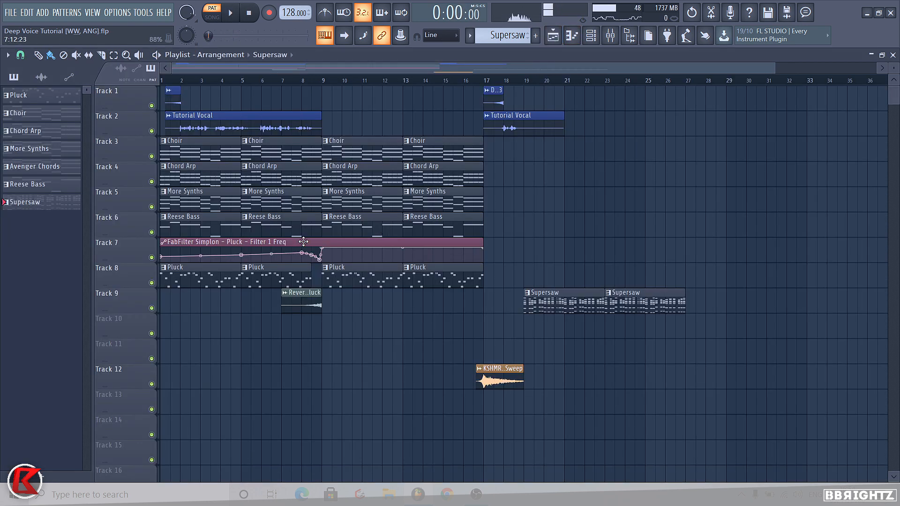
Step: Place two consecutive Reese Bass clips on Track 6 from bar 19, matching the Supersaw clips, and play the song from around bar 17
{"action": "left_click_drag", "start_coordinate": [530, 232], "coordinate": [708, 211]}
{"action": "right_click", "coordinate": [708, 220]}
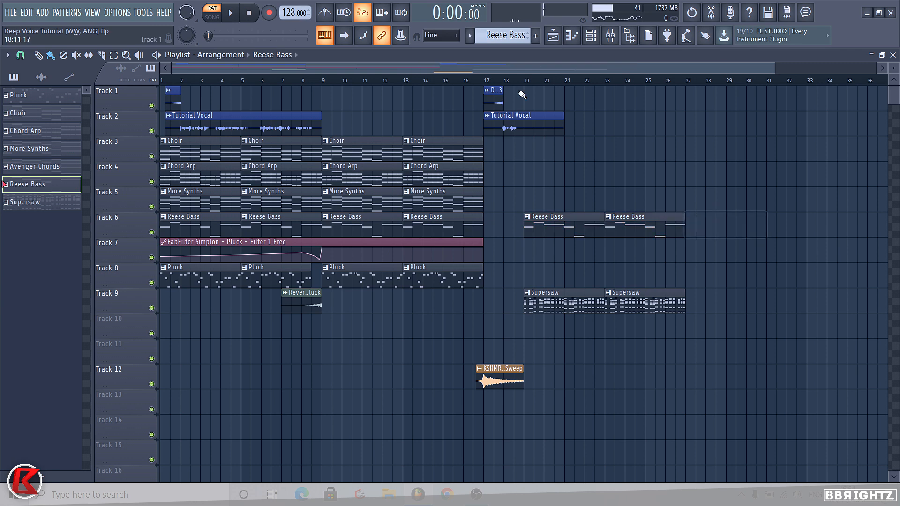
{"action": "left_click", "coordinate": [494, 80]}
{"action": "key", "text": "space"}
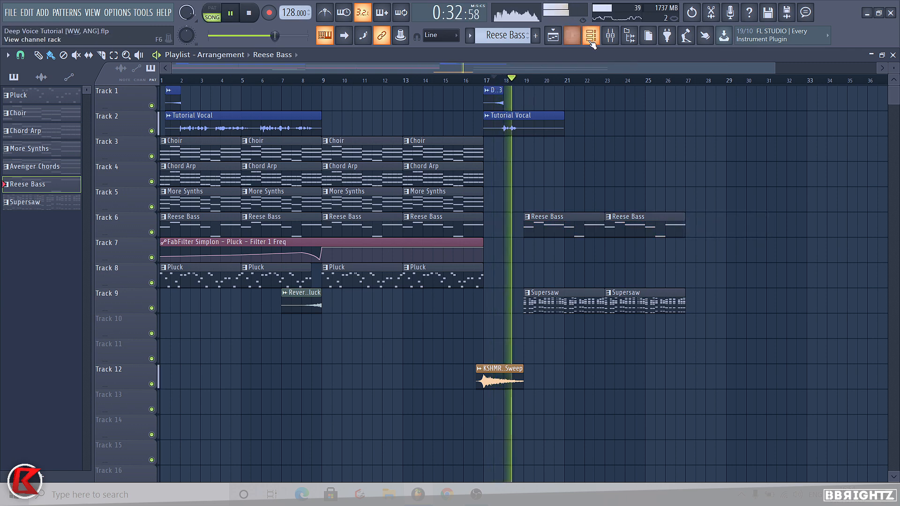
Step: Lower the Lead 2 mixer level and compare the drop with Lead 2 muted and unmuted
{"action": "key", "text": "F6"}
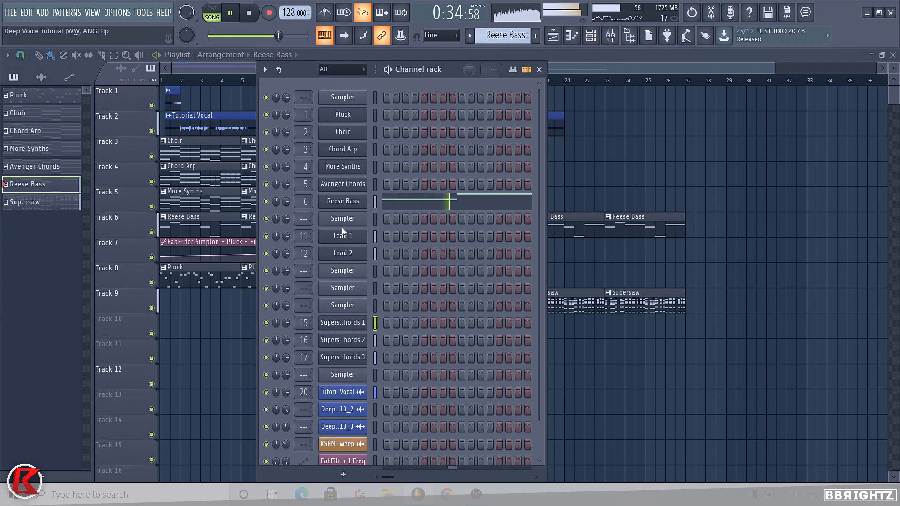
{"action": "key", "text": "F6"}
{"action": "key", "text": "F9"}
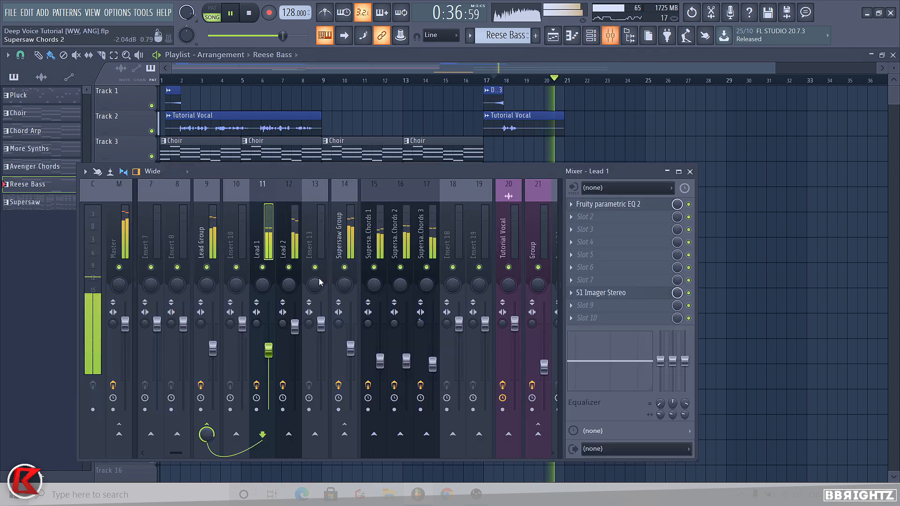
{"action": "left_click_drag", "start_coordinate": [295, 332], "coordinate": [295, 348]}
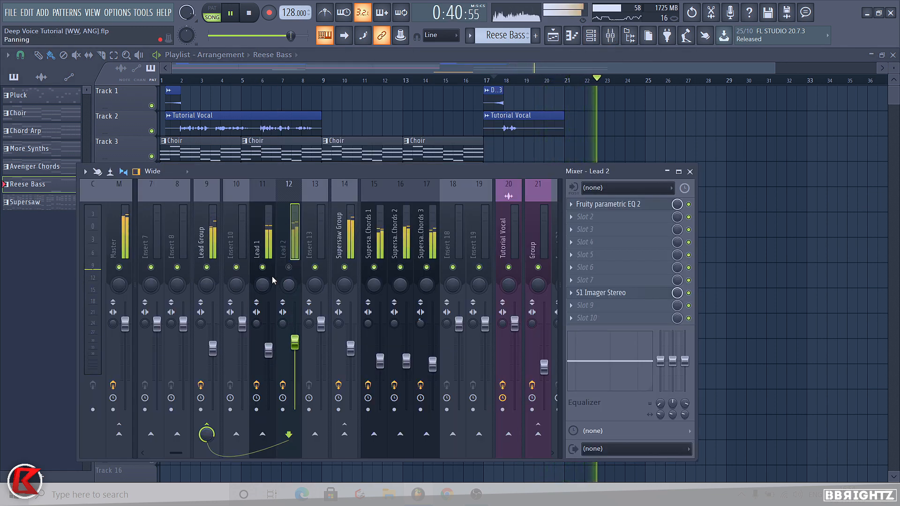
{"action": "left_click", "coordinate": [289, 267]}
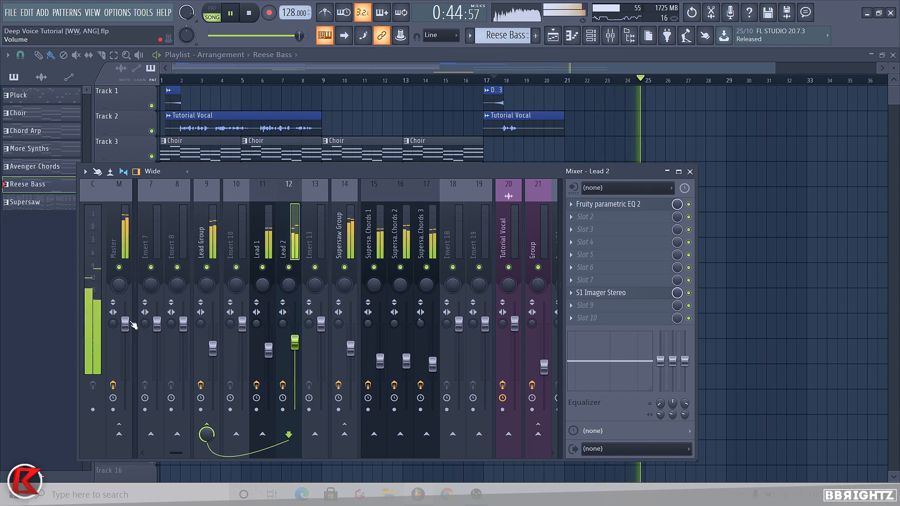
Step: Lower the Master level slightly, stop playback and check the Lead Group and Supersaw Group effect chains before closing the mixer
{"action": "left_click_drag", "start_coordinate": [126, 324], "coordinate": [125, 329]}
{"action": "left_click", "coordinate": [348, 252]}
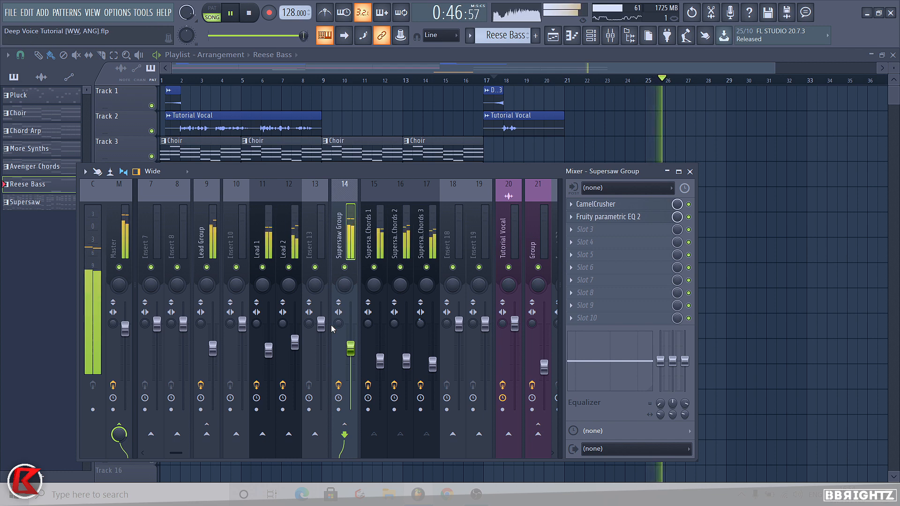
{"action": "key", "text": "space"}
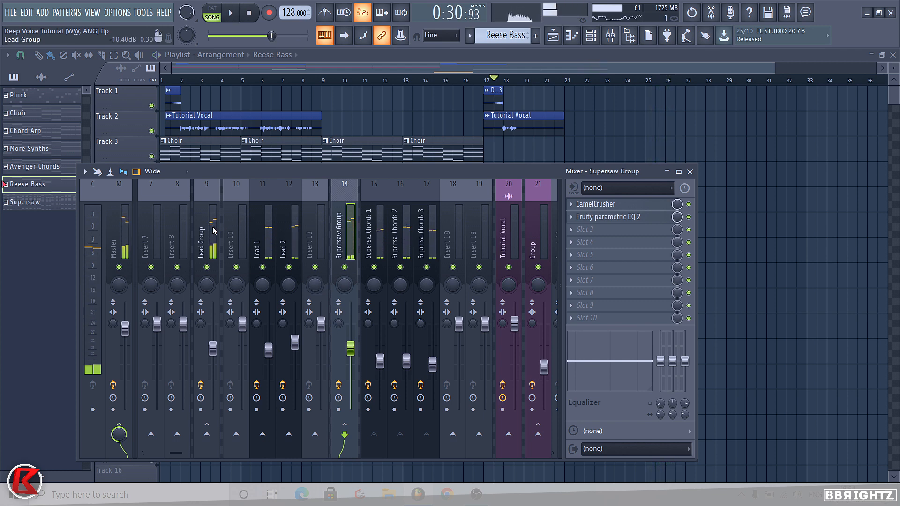
{"action": "left_click", "coordinate": [213, 229]}
{"action": "left_click", "coordinate": [336, 226]}
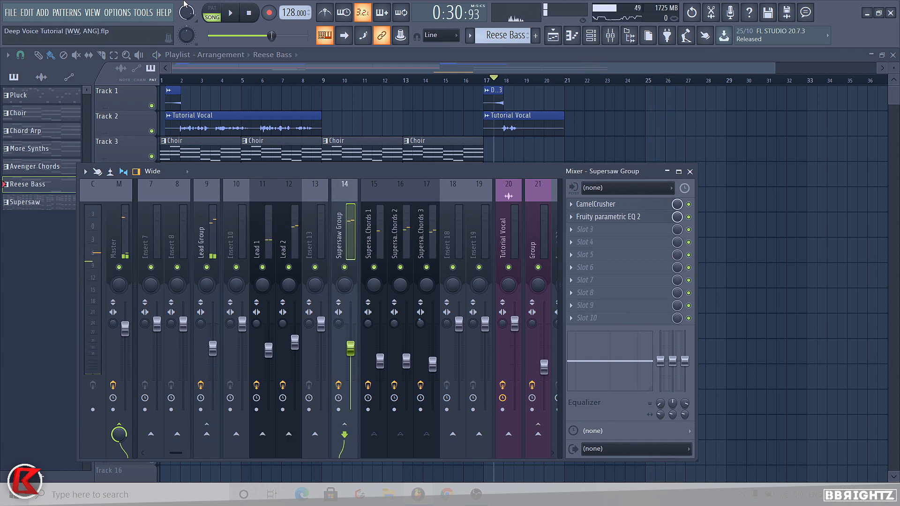
{"action": "left_click", "coordinate": [690, 172]}
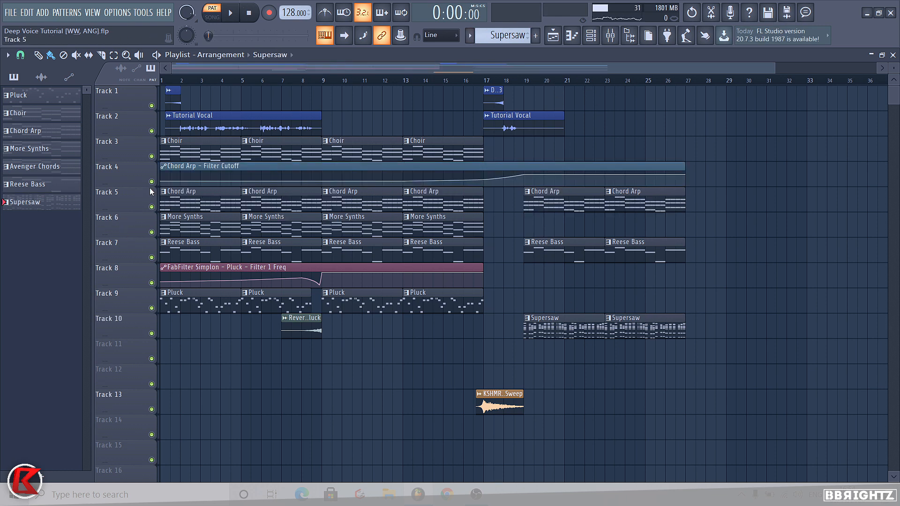
Step: Solo the Chord Arp and its Filter Cutoff automation and audition them from bar 13 and bar 19
{"action": "right_click", "coordinate": [151, 182]}
{"action": "left_click", "coordinate": [152, 206]}
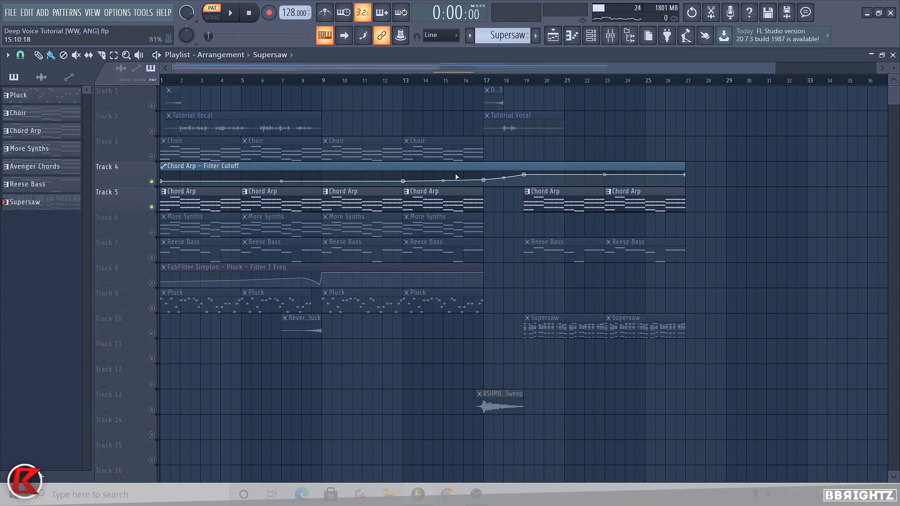
{"action": "left_click", "coordinate": [403, 80]}
{"action": "key", "text": "space"}
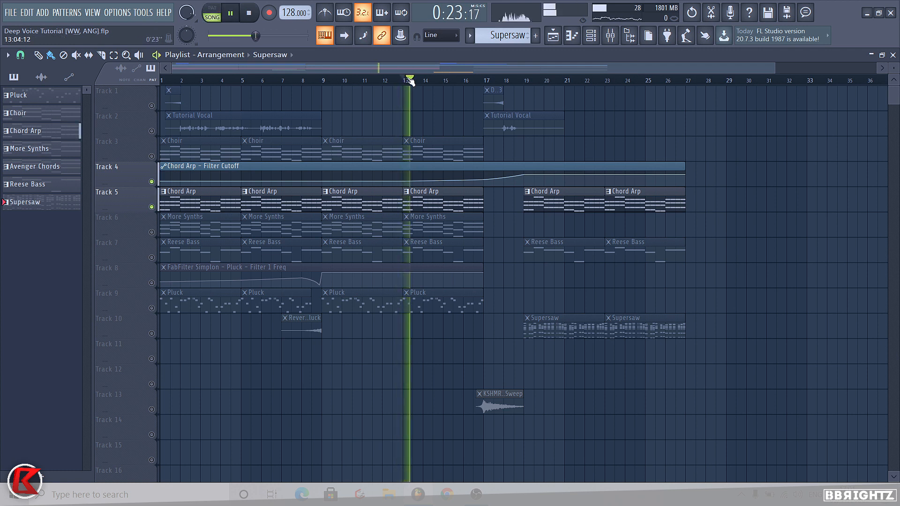
{"action": "key", "text": "space"}
{"action": "left_click", "coordinate": [525, 84]}
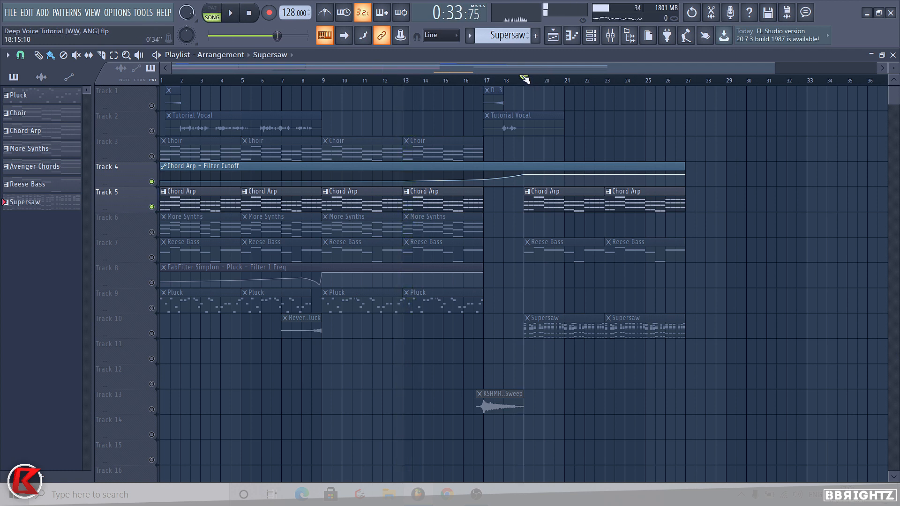
{"action": "key", "text": "space"}
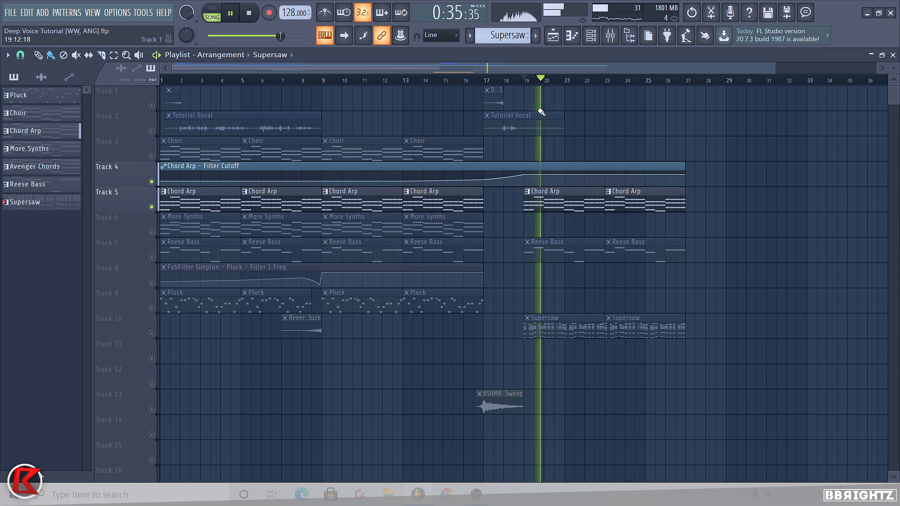
{"action": "key", "text": "space"}
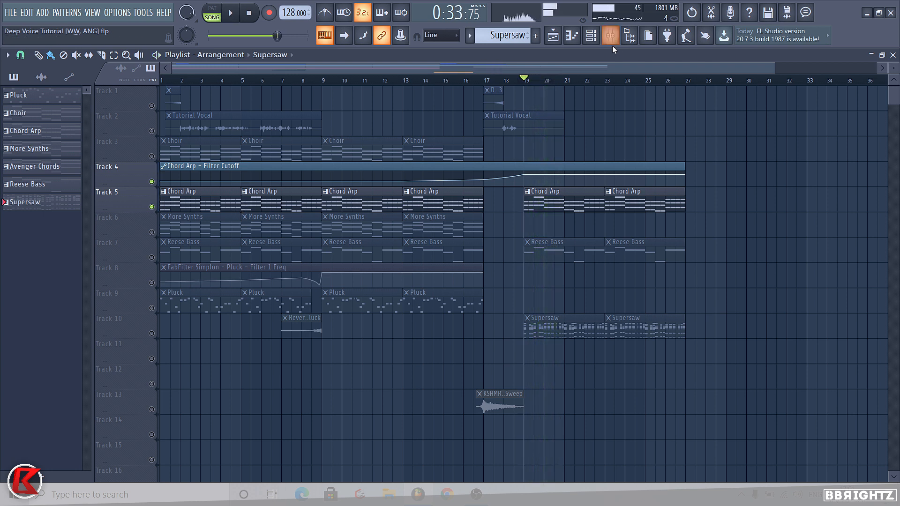
Step: Audition the Reese Bass together with the soloed Chord Arp from bar 19, and reenable all playlist tracks
{"action": "left_click", "coordinate": [590, 36]}
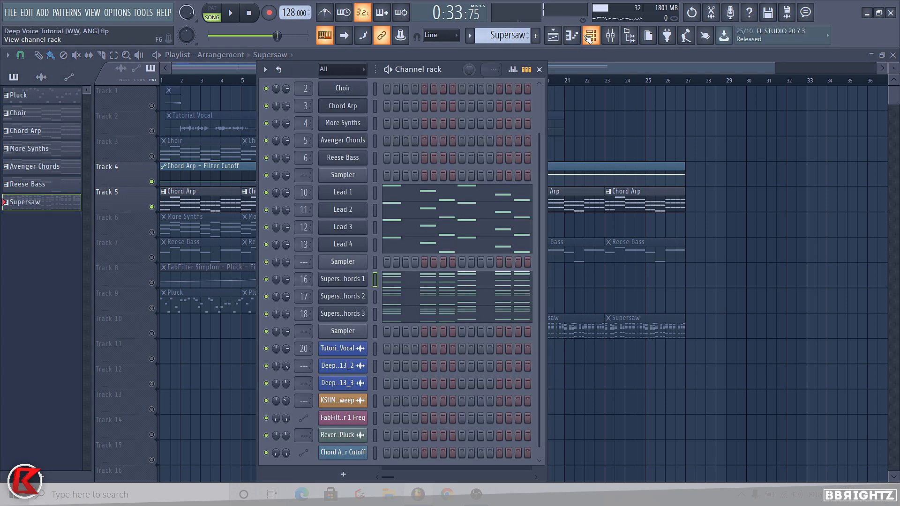
{"action": "key", "text": "F6"}
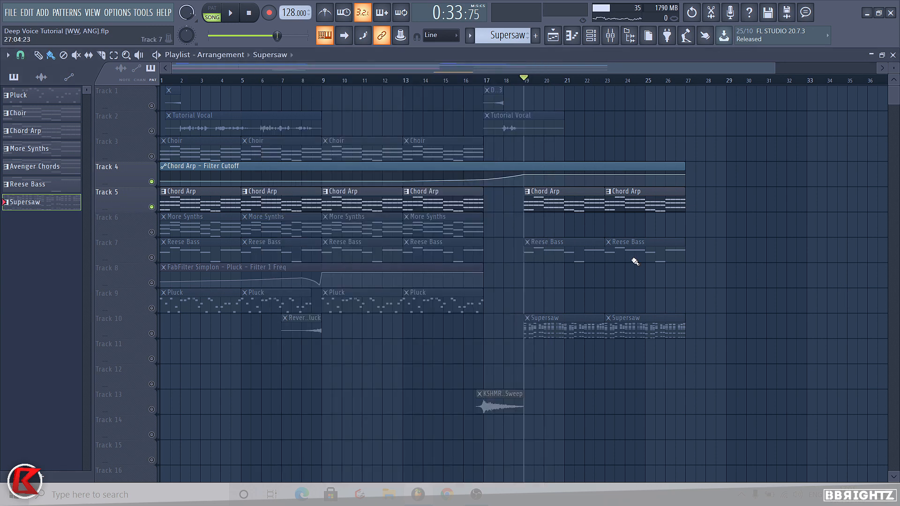
{"action": "left_click", "coordinate": [152, 258]}
{"action": "key", "text": "space"}
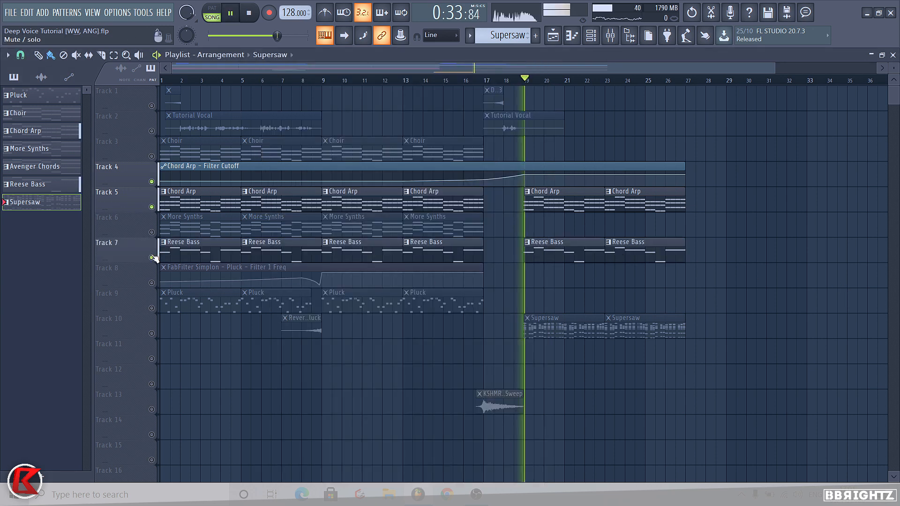
{"action": "key", "text": "space"}
{"action": "left_click", "coordinate": [152, 333], "text": "ctrl"}
{"action": "left_click", "coordinate": [152, 334], "text": "ctrl"}
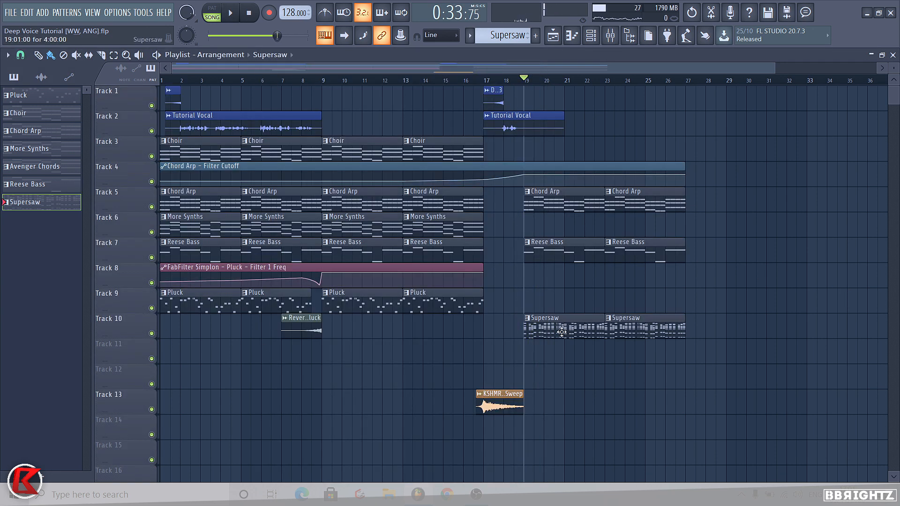
Step: Inspect the Sylenth1 presets used on the Lead 3 and Lead 4 channels and close both plugin windows
{"action": "left_click", "coordinate": [590, 37]}
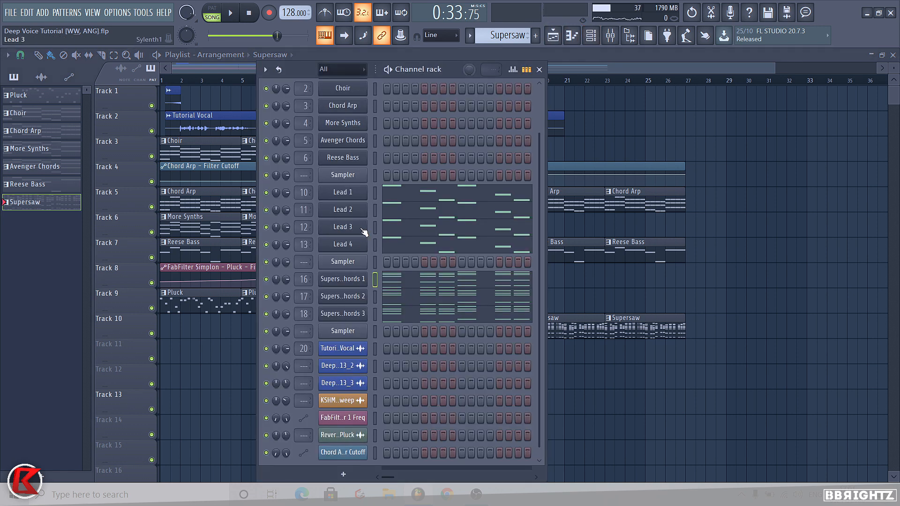
{"action": "left_click", "coordinate": [362, 228]}
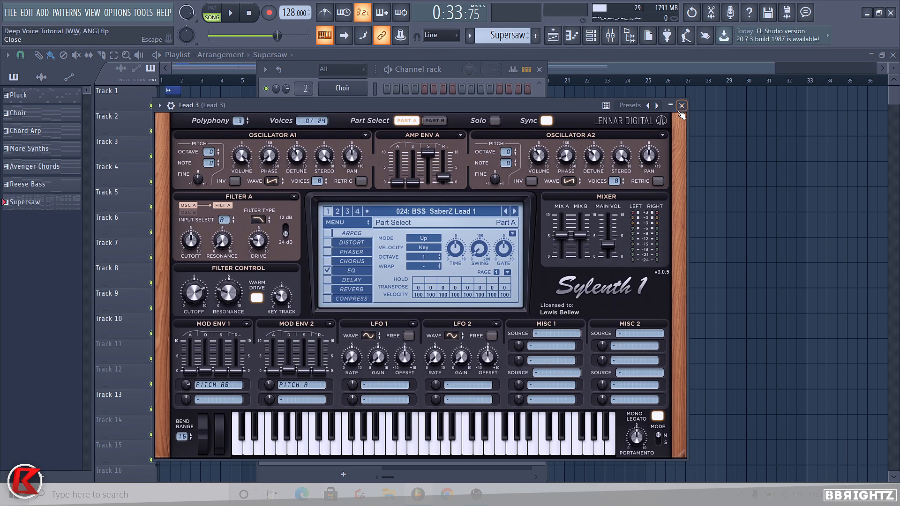
{"action": "left_click", "coordinate": [682, 106]}
{"action": "left_click", "coordinate": [361, 248]}
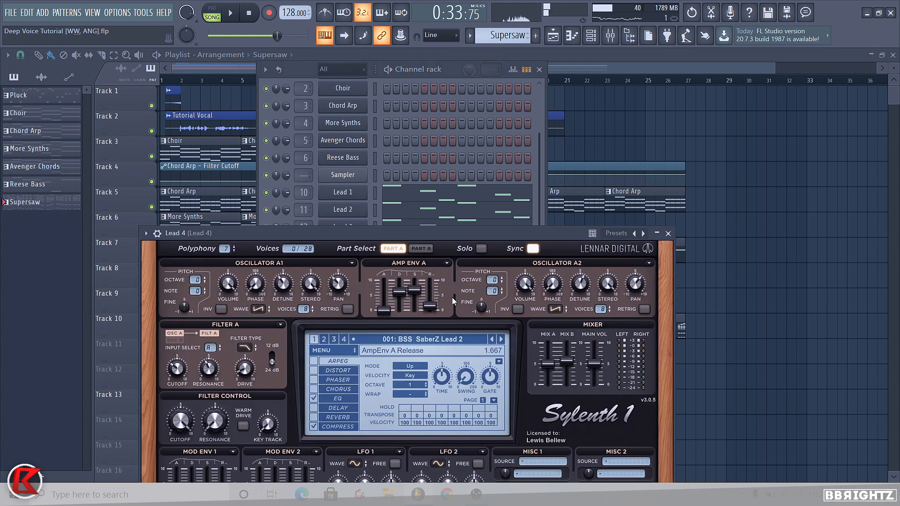
{"action": "left_click_drag", "start_coordinate": [435, 236], "coordinate": [432, 203]}
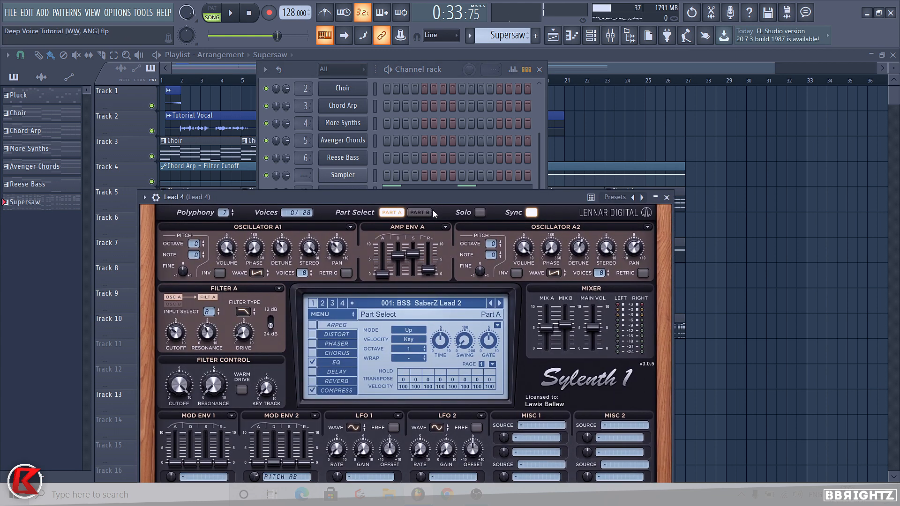
{"action": "left_click", "coordinate": [666, 197]}
Step: Audition the four lead channels in isolation, review the Lead Group in the mixer and return to the playlist
{"action": "key", "text": "space"}
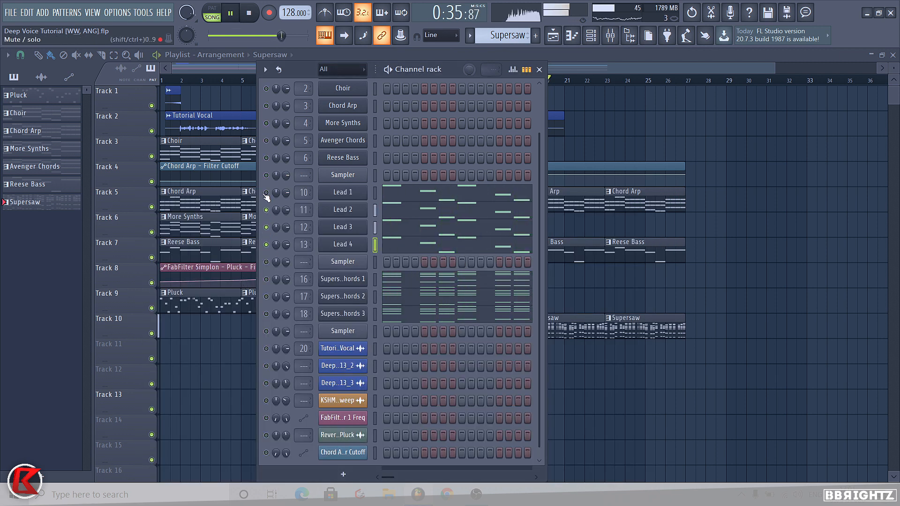
{"action": "left_click", "coordinate": [610, 36]}
{"action": "key", "text": "space"}
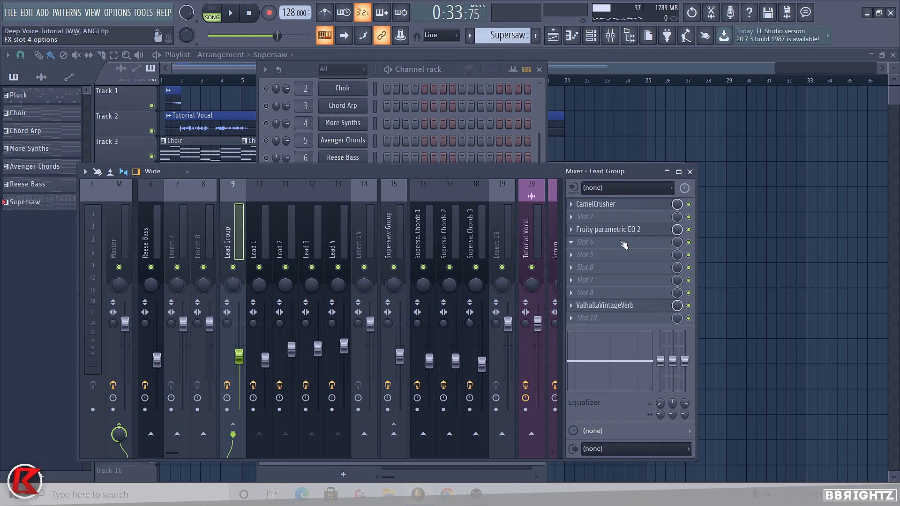
{"action": "key", "text": "F12"}
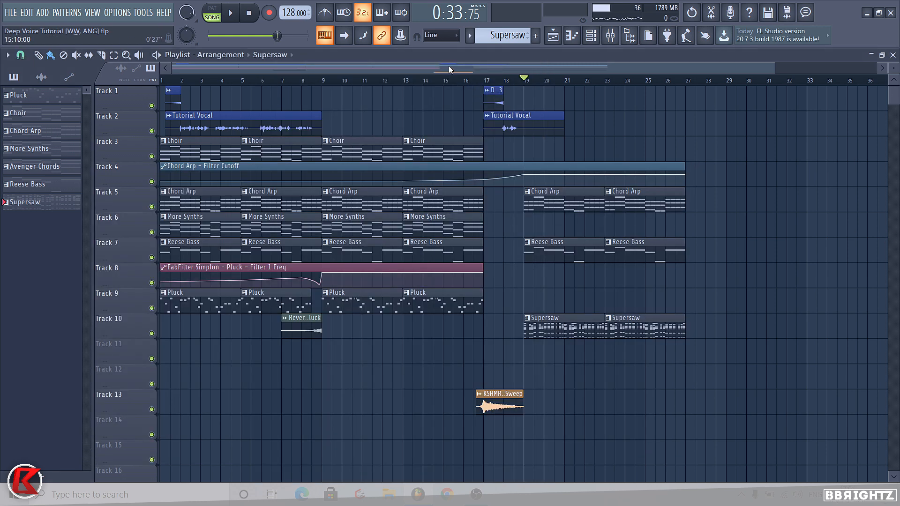
Step: Play the arrangement from the start and copy the KSHMR impact sweep clip to Track 14 around bar 19
{"action": "left_click_drag", "start_coordinate": [448, 68], "coordinate": [633, 91]}
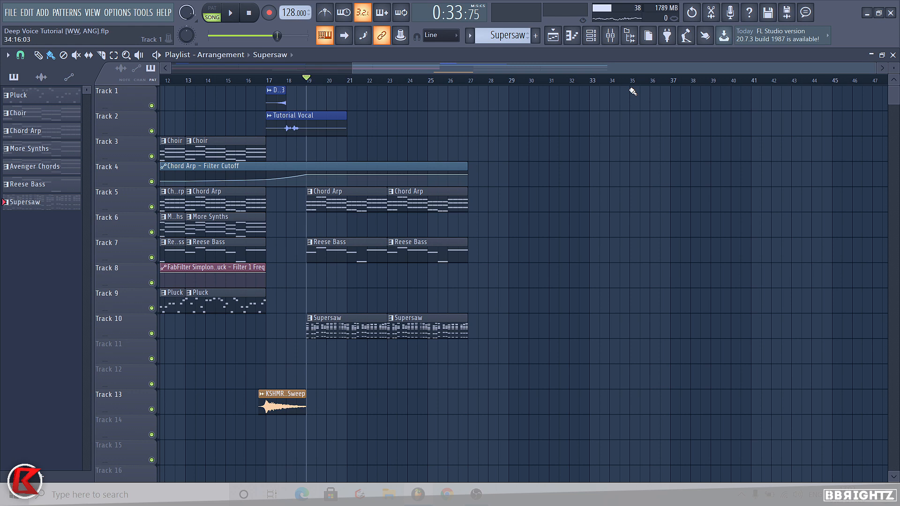
{"action": "left_click", "coordinate": [611, 35]}
{"action": "left_click", "coordinate": [371, 79]}
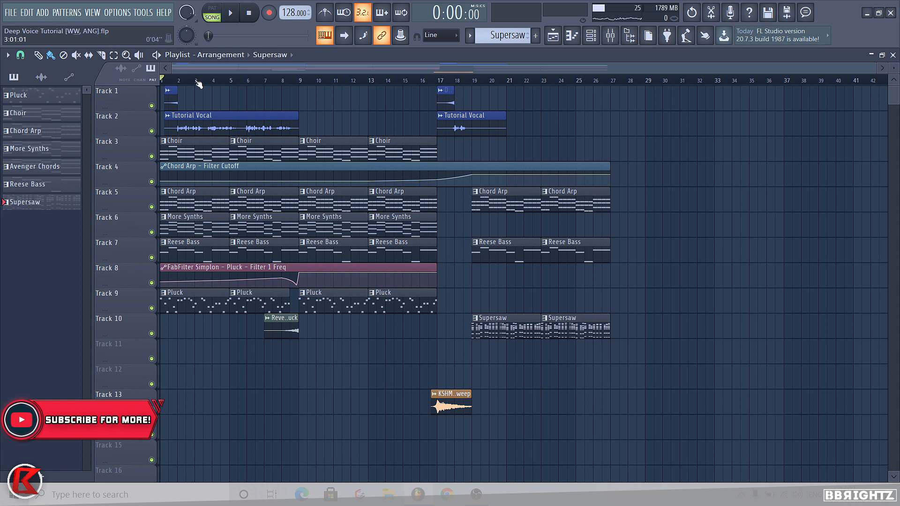
{"action": "key", "text": "space"}
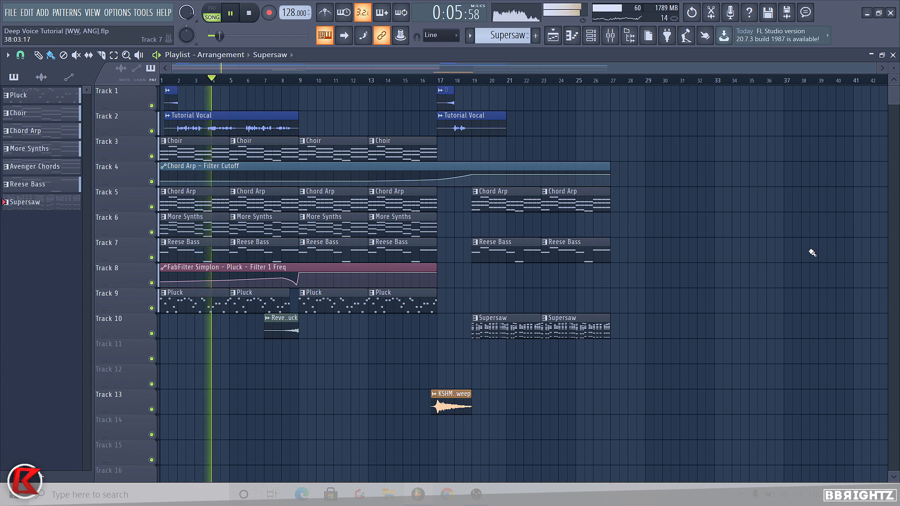
{"action": "mouse_move", "coordinate": [462, 405]}
{"action": "left_mouse_down"}
{"action": "mouse_move", "coordinate": [515, 357]}
{"action": "mouse_move", "coordinate": [499, 417]}
{"action": "mouse_move", "coordinate": [519, 422]}
{"action": "mouse_move", "coordinate": [515, 436]}
{"action": "left_mouse_up"}
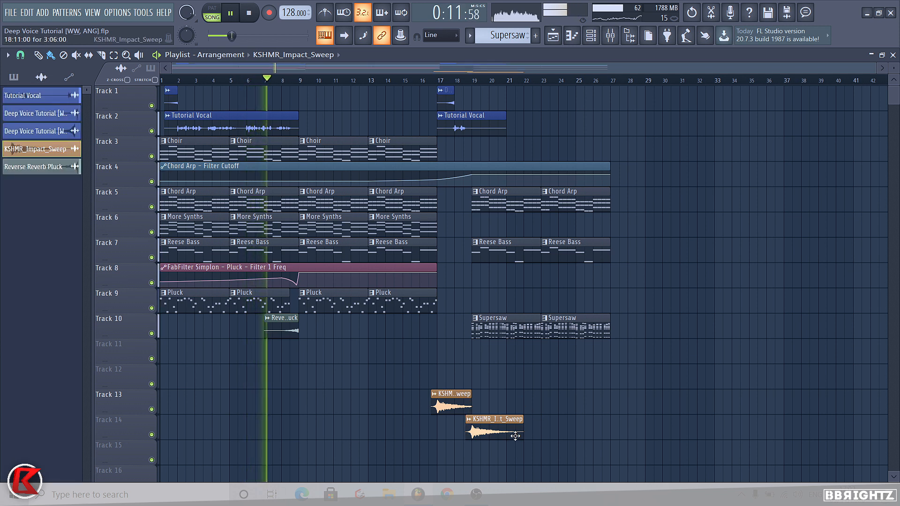
Step: Save the project, extend the second Supersaw clip on Track 10 to past bar 31, and stop playback
{"action": "key", "text": "ctrl+s"}
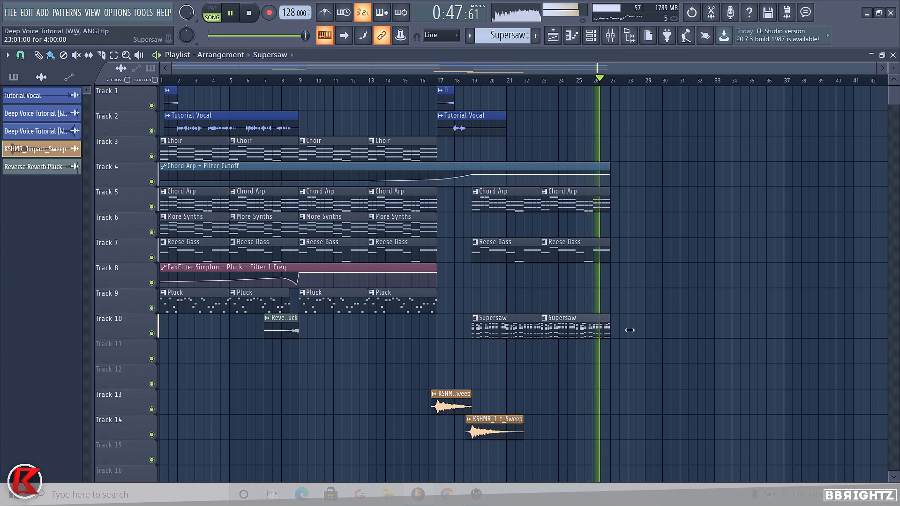
{"action": "left_click_drag", "start_coordinate": [629, 330], "coordinate": [689, 367]}
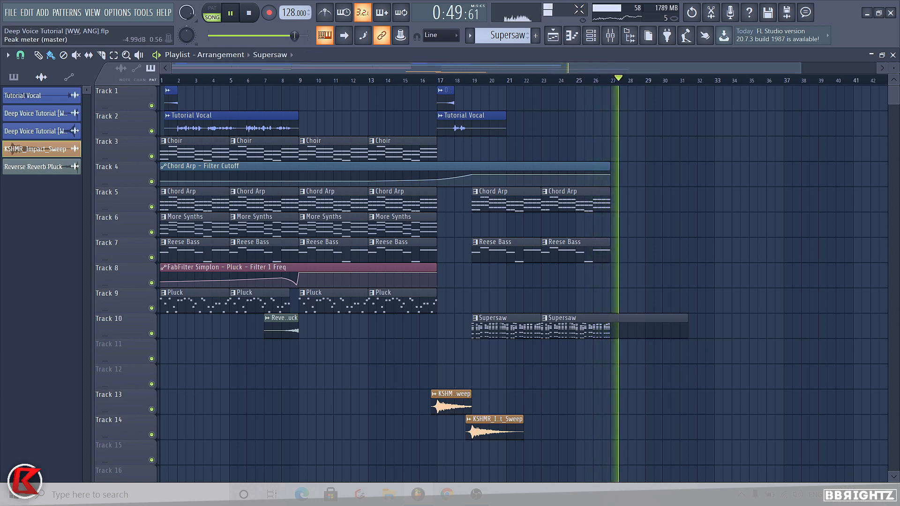
{"action": "key", "text": "space"}
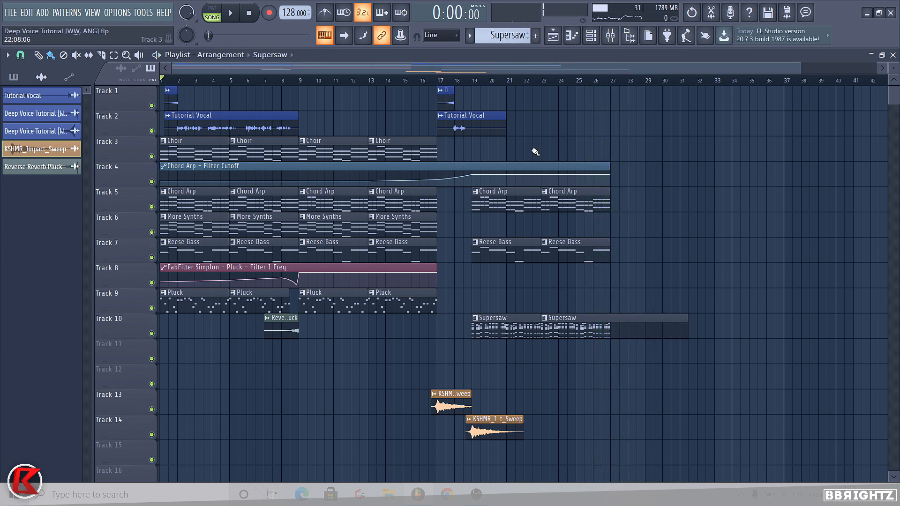
Step: Review the effect chains of the Supersaw Group and Lead Group in the mixer and return to the playlist
{"action": "left_click", "coordinate": [502, 324]}
{"action": "left_click", "coordinate": [611, 36]}
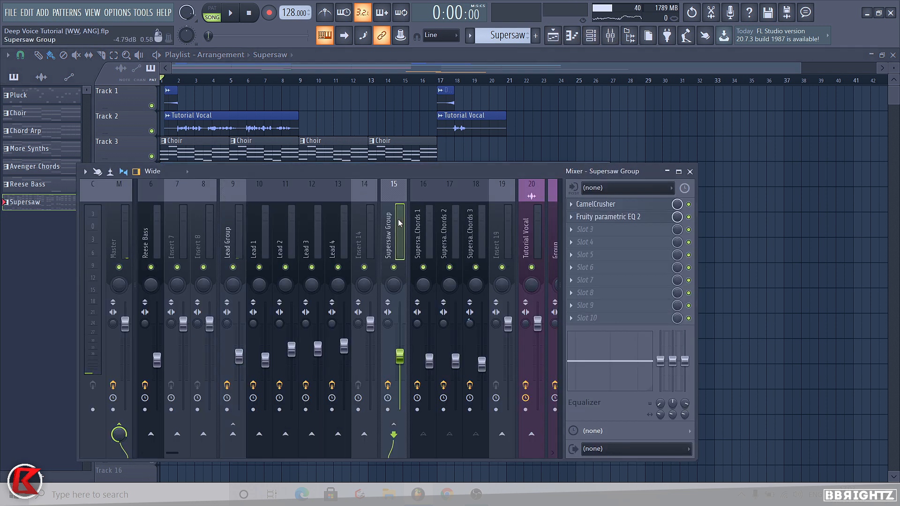
{"action": "left_click", "coordinate": [244, 233]}
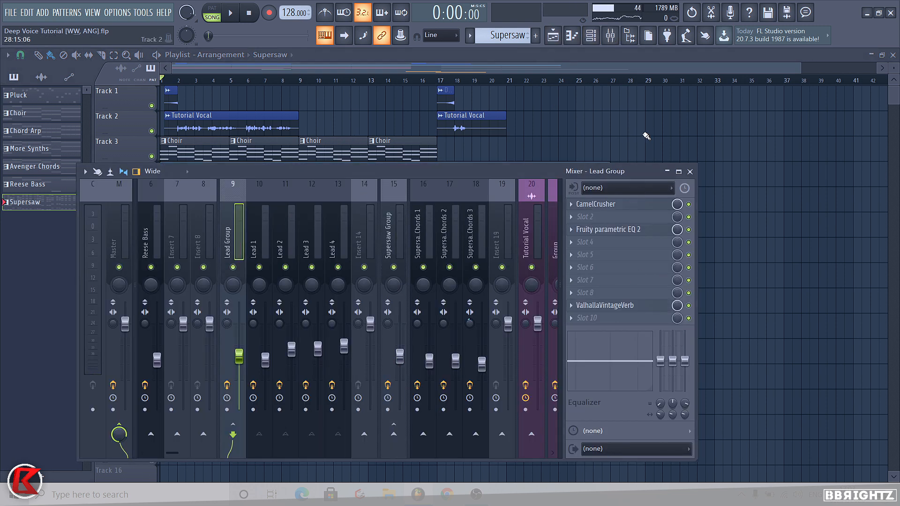
{"action": "key", "text": "F9"}
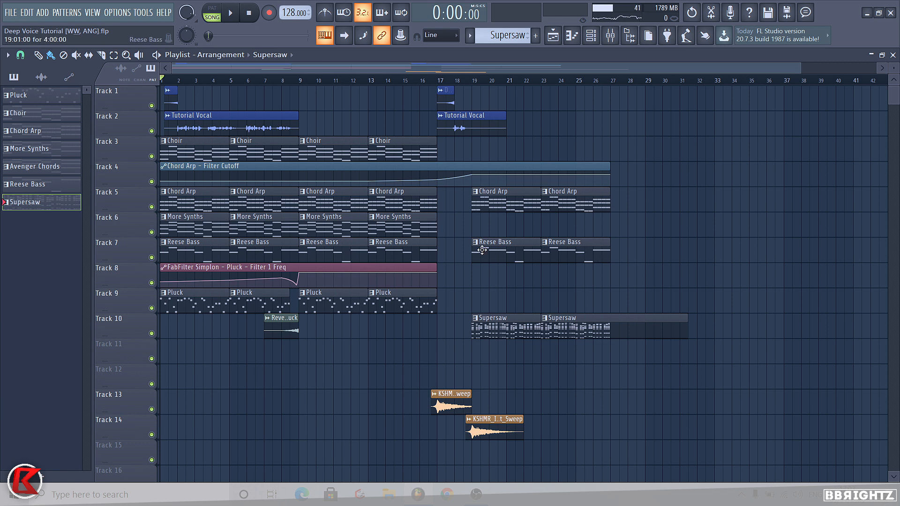
Step: Place and delete a Supersaw clip on Track 11 around bar 20, and inspect the Nexus preset used on the Supersaw Chords 1 channel
{"action": "left_click", "coordinate": [493, 342]}
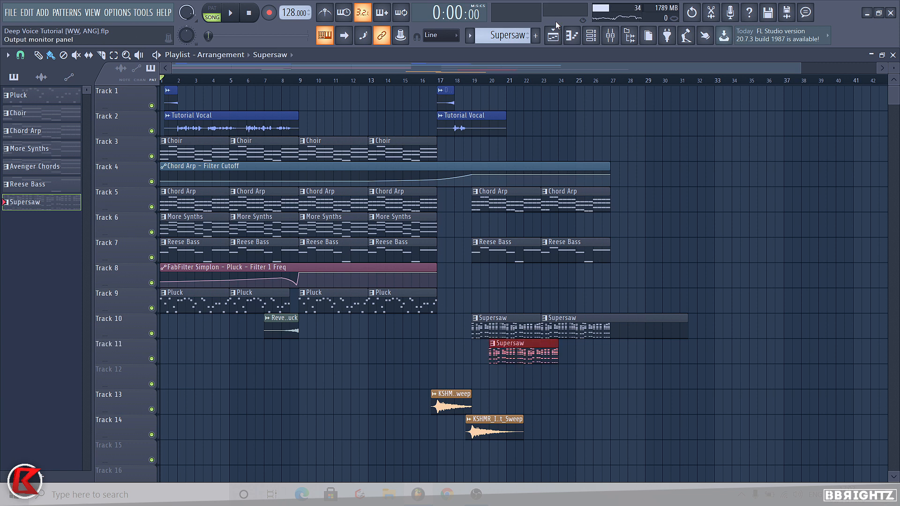
{"action": "right_click", "coordinate": [523, 343]}
{"action": "left_click", "coordinate": [591, 35]}
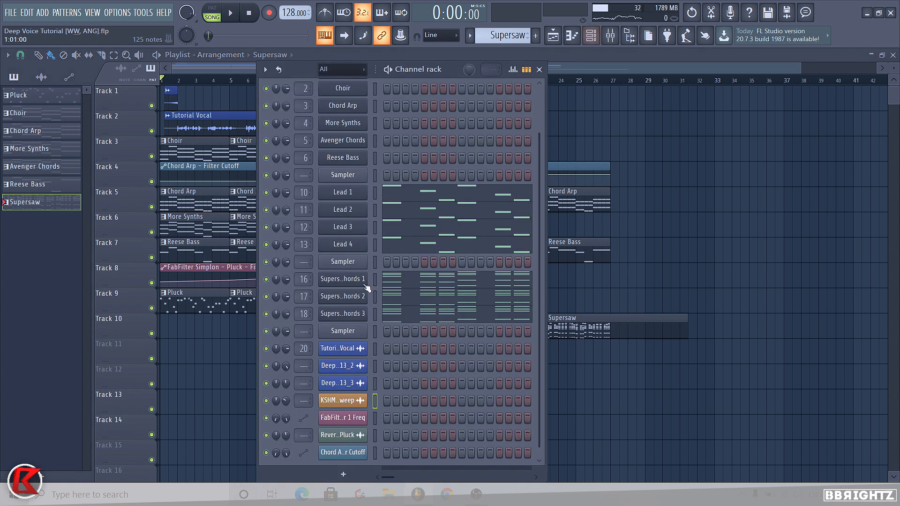
{"action": "left_click", "coordinate": [344, 279]}
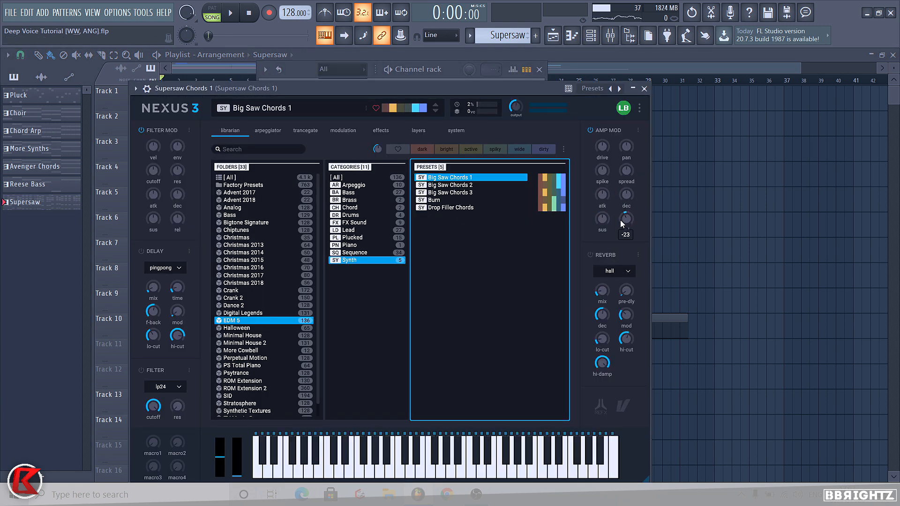
{"action": "left_click", "coordinate": [644, 89]}
Step: Set the playback position to bar 19 and examine the clips at the start of the drop
{"action": "left_click", "coordinate": [475, 81]}
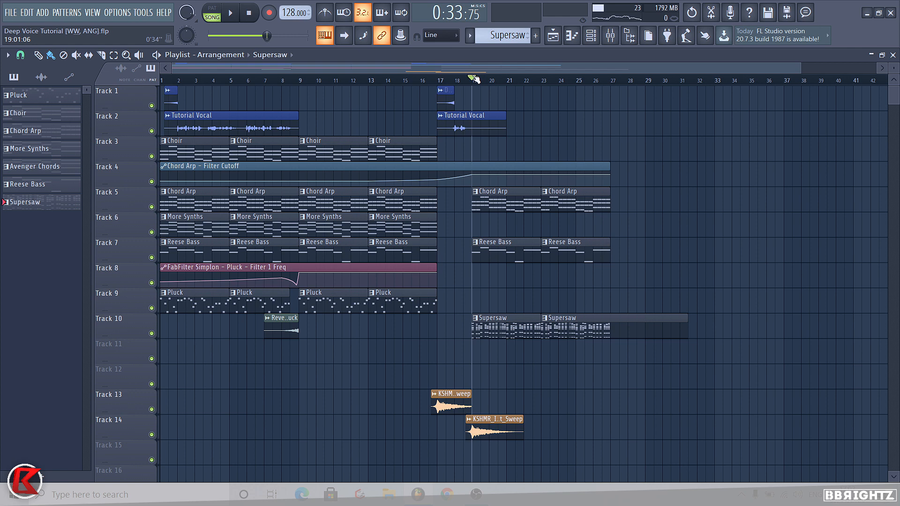
{"action": "scroll", "coordinate": [497, 404], "scroll_direction": "up", "scroll_amount": 5}
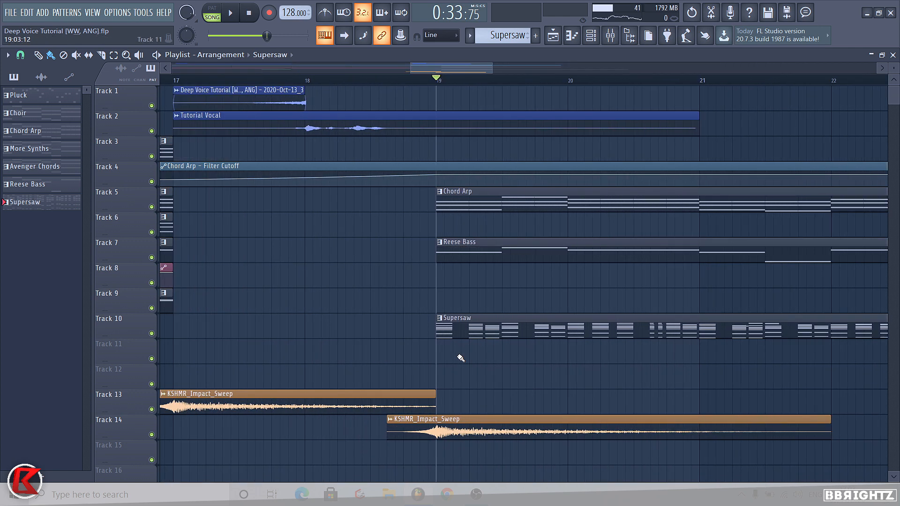
{"action": "scroll", "coordinate": [314, 299], "scroll_direction": "down", "scroll_amount": 6}
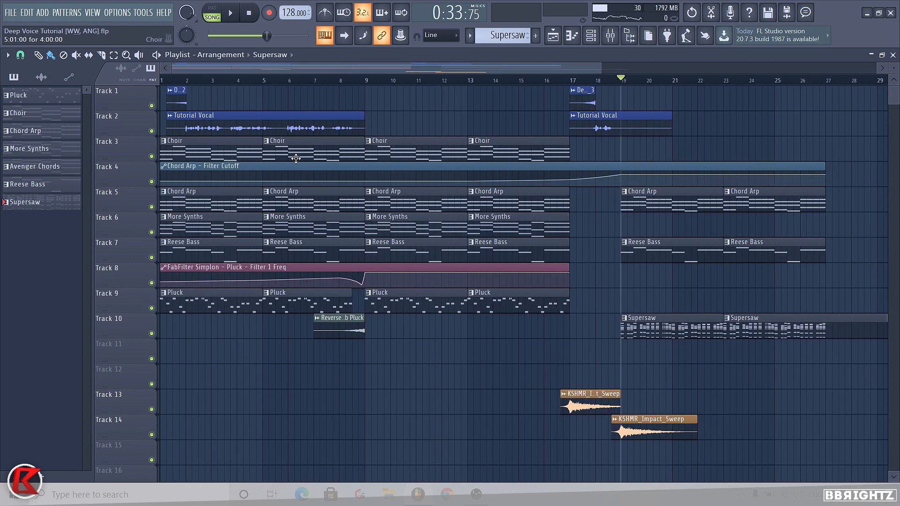